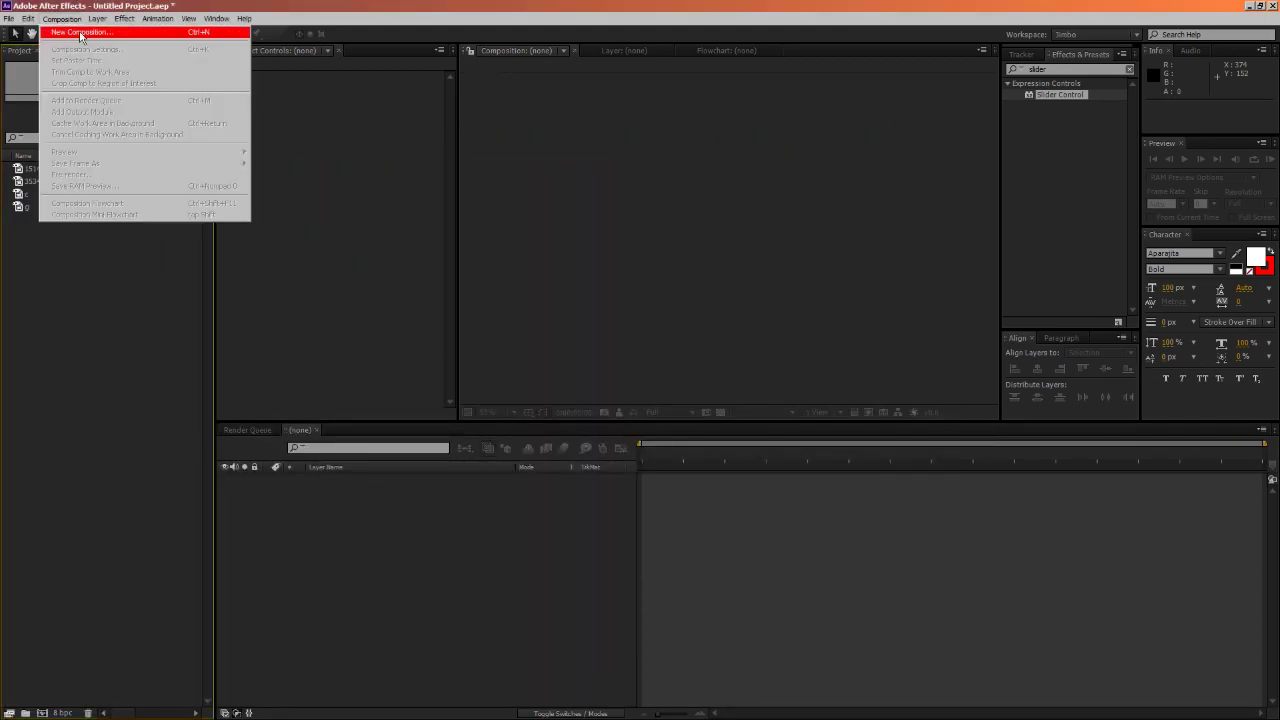
Create a new composition and add the 151448.avi clip to its timeline
{"action": "left_click", "coordinate": [78, 29]}
{"action": "left_click", "coordinate": [709, 487]}
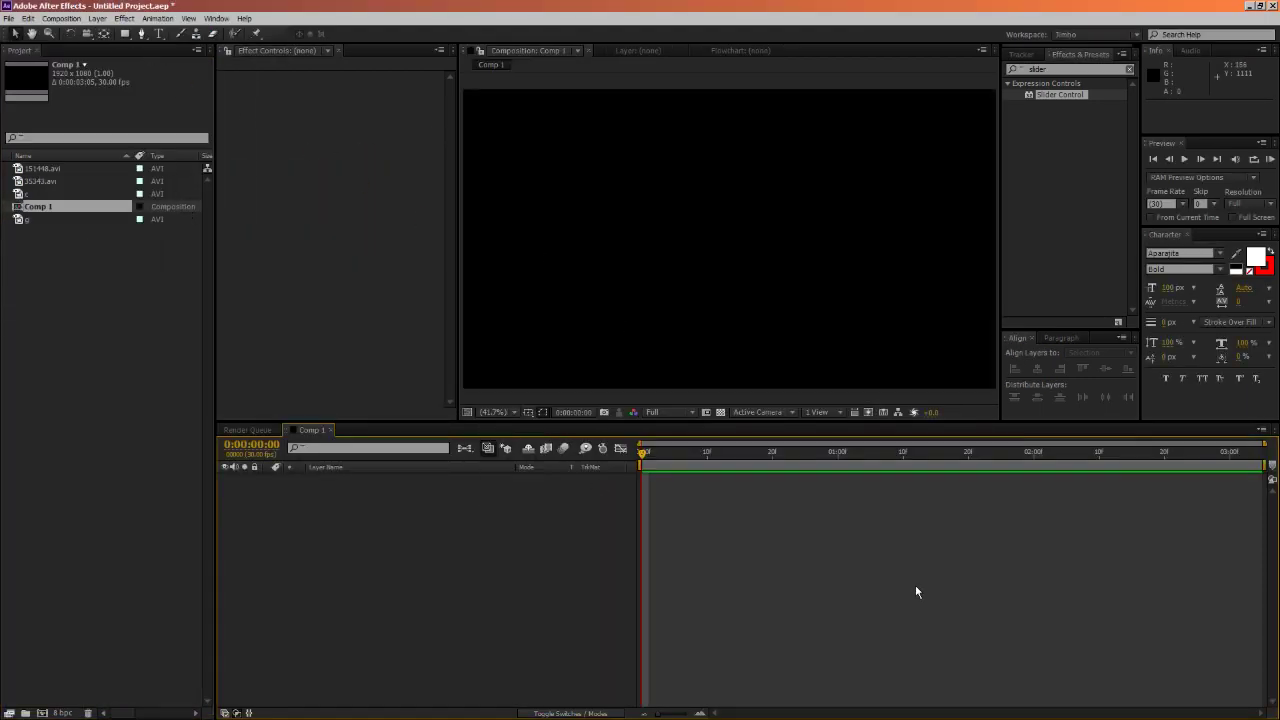
{"action": "left_click", "coordinate": [51, 181]}
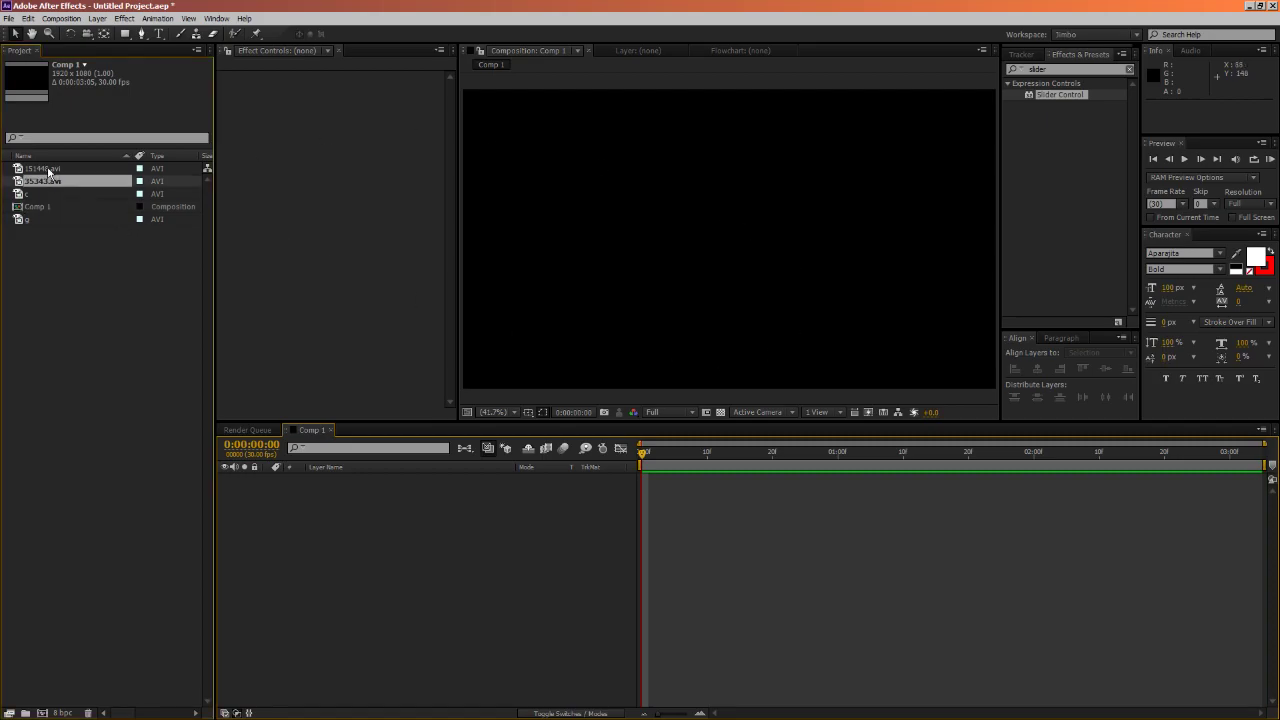
{"action": "left_click_drag", "start_coordinate": [49, 171], "coordinate": [371, 578]}
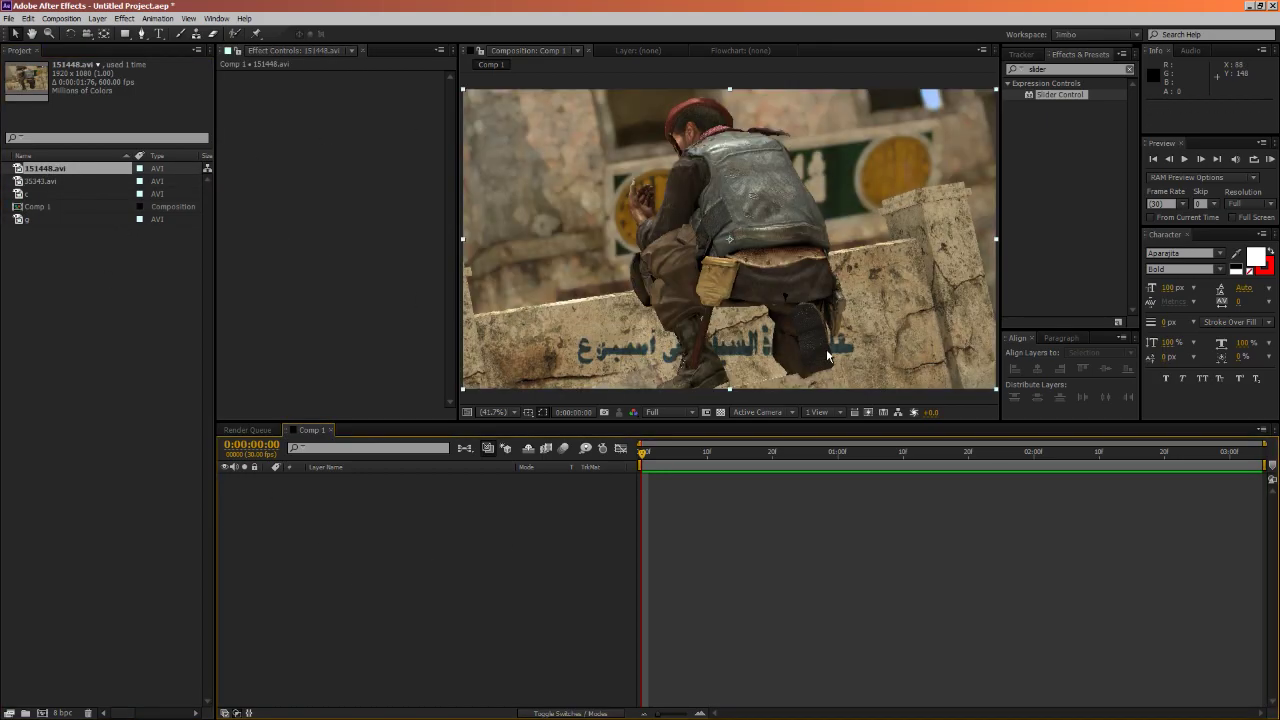
Apply the Slider Control effect twice to the 151448.avi layer
{"action": "double_click", "coordinate": [1049, 96]}
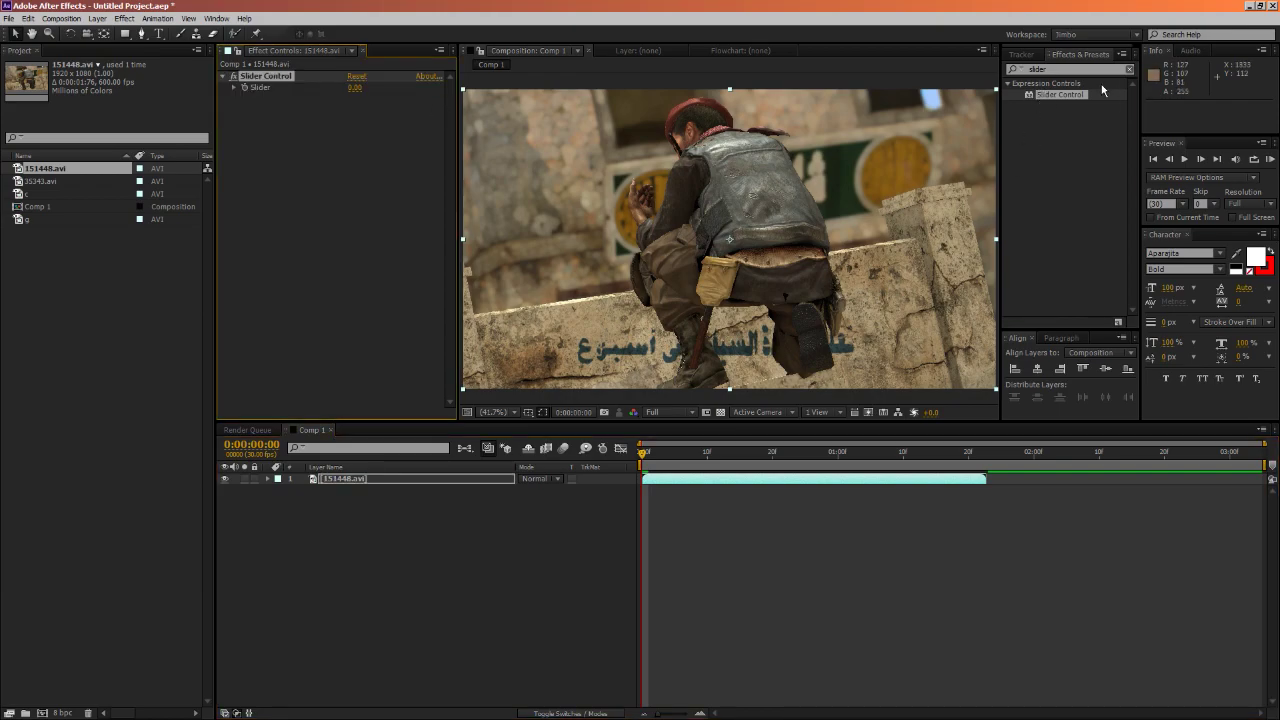
{"action": "left_click", "coordinate": [1012, 69]}
{"action": "type", "text": "slider"}
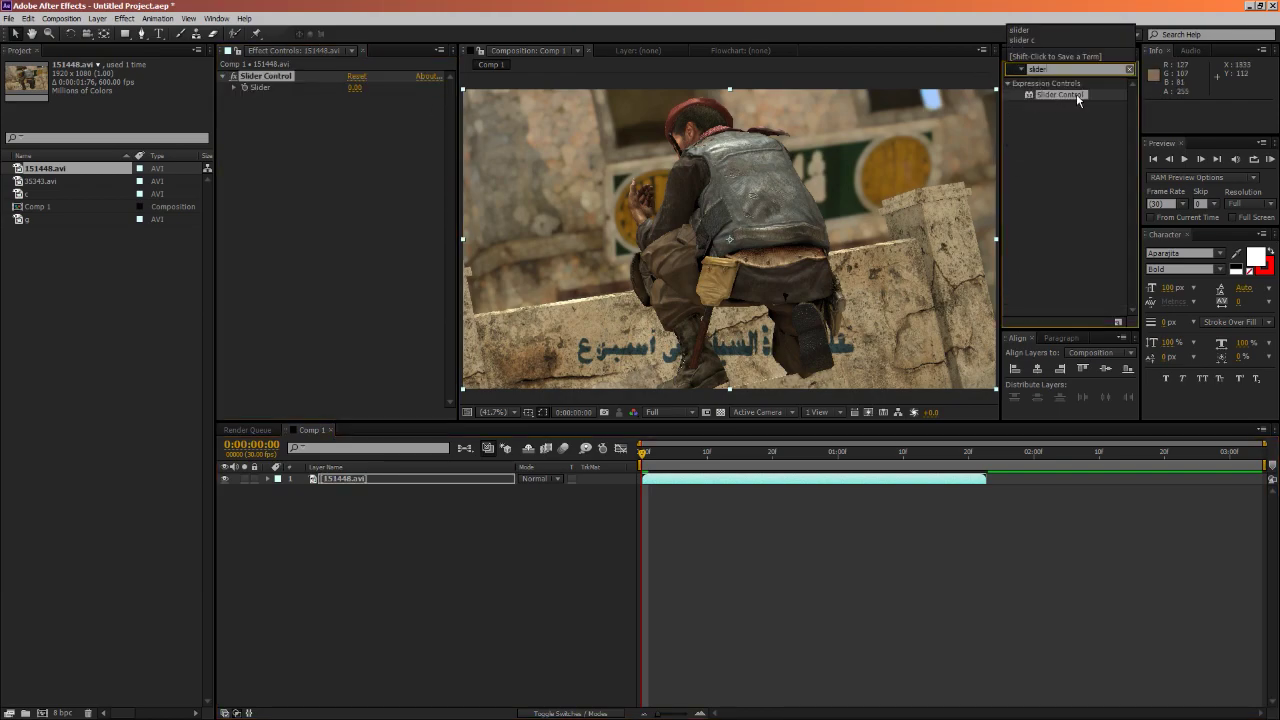
{"action": "left_click_drag", "start_coordinate": [1070, 94], "coordinate": [286, 110]}
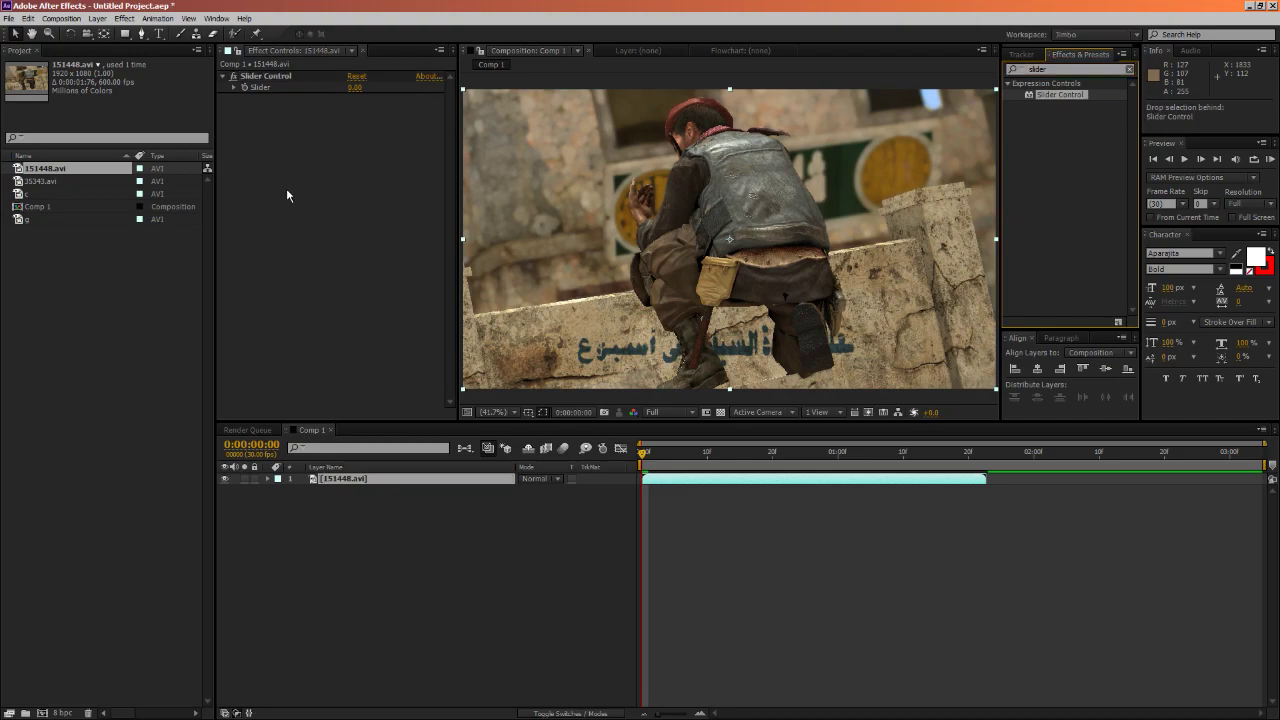
Rename the first slider effect to velocity and the second one to offset
{"action": "left_click", "coordinate": [270, 78]}
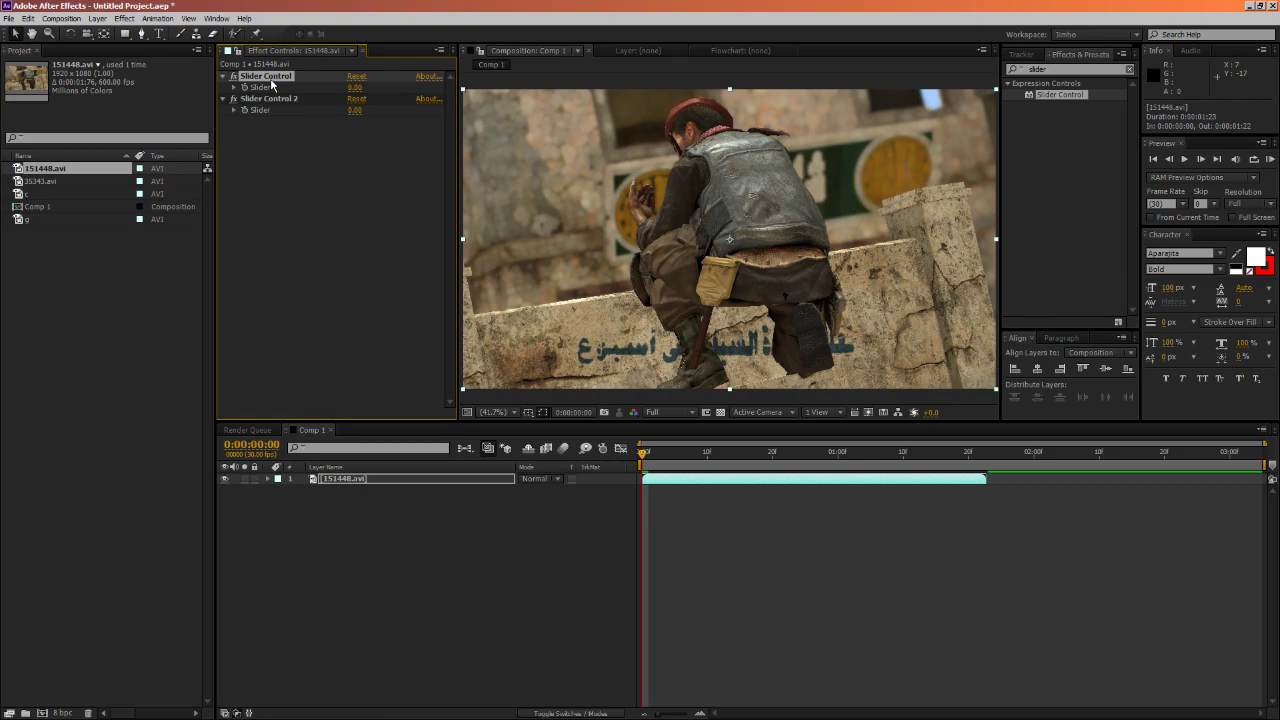
{"action": "key", "text": "Return"}
{"action": "type", "text": "velocity"}
{"action": "key", "text": "Return"}
{"action": "left_click", "coordinate": [275, 98]}
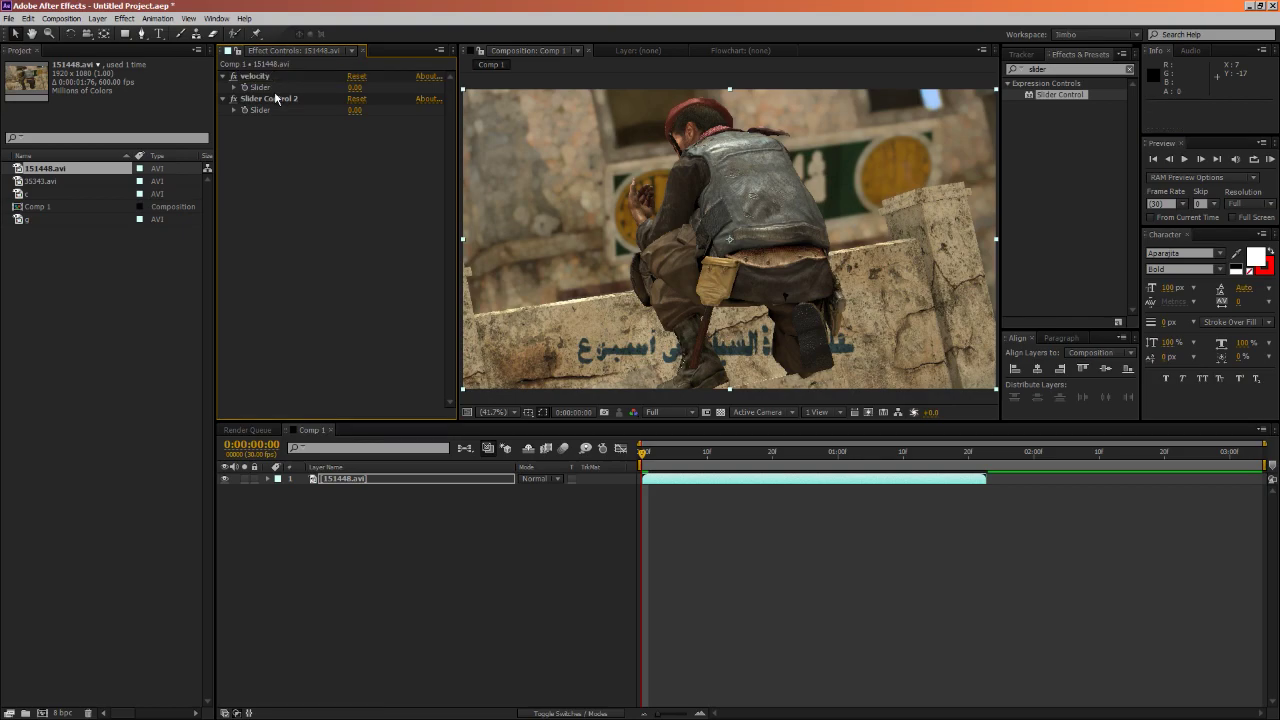
{"action": "key", "text": "Return"}
{"action": "type", "text": "offset"}
{"action": "key", "text": "Return"}
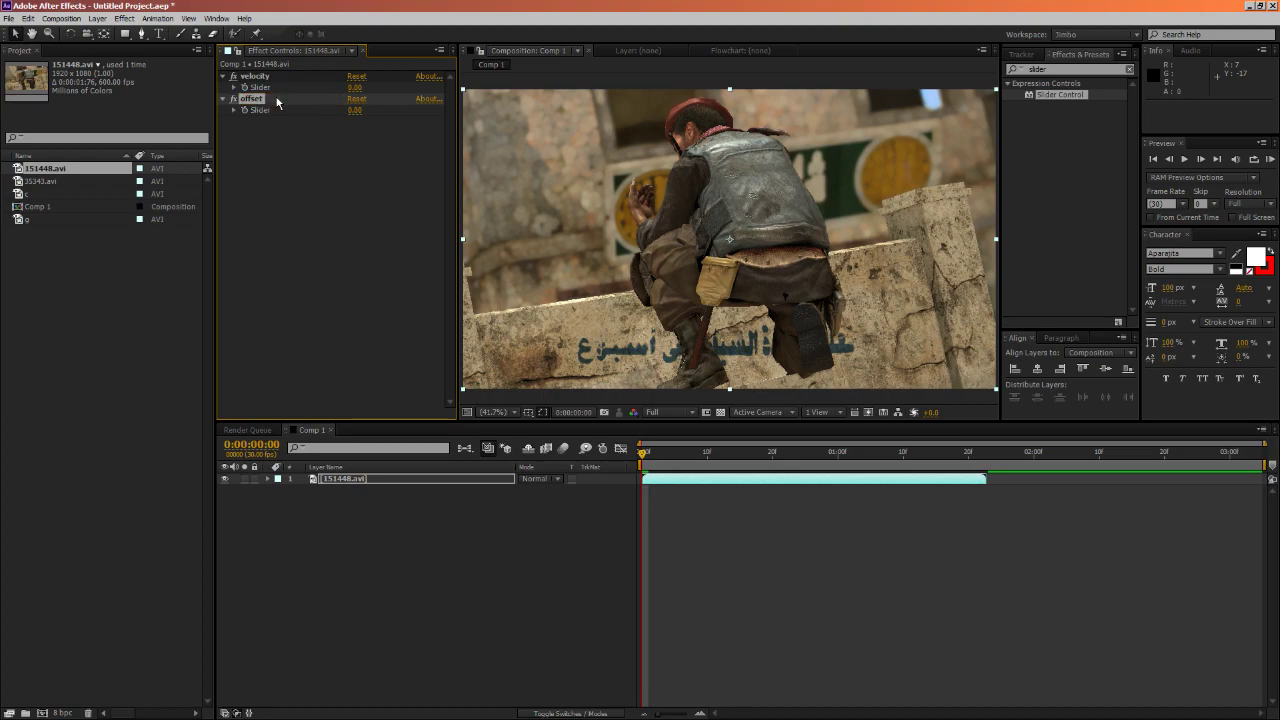
Enable time remapping on the 151448.avi layer
{"action": "left_click", "coordinate": [366, 476]}
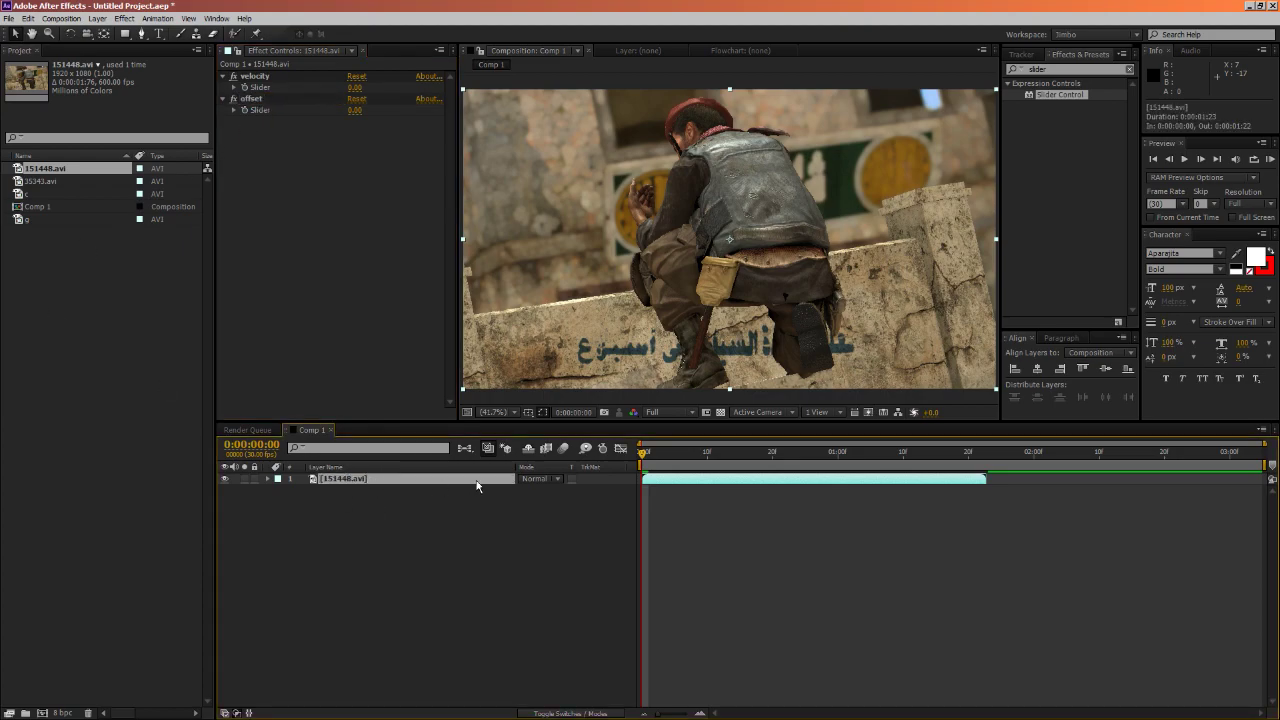
{"action": "key", "text": "ctrl+alt+t"}
{"action": "left_click", "coordinate": [100, 19]}
{"action": "mouse_move", "coordinate": [140, 146]}
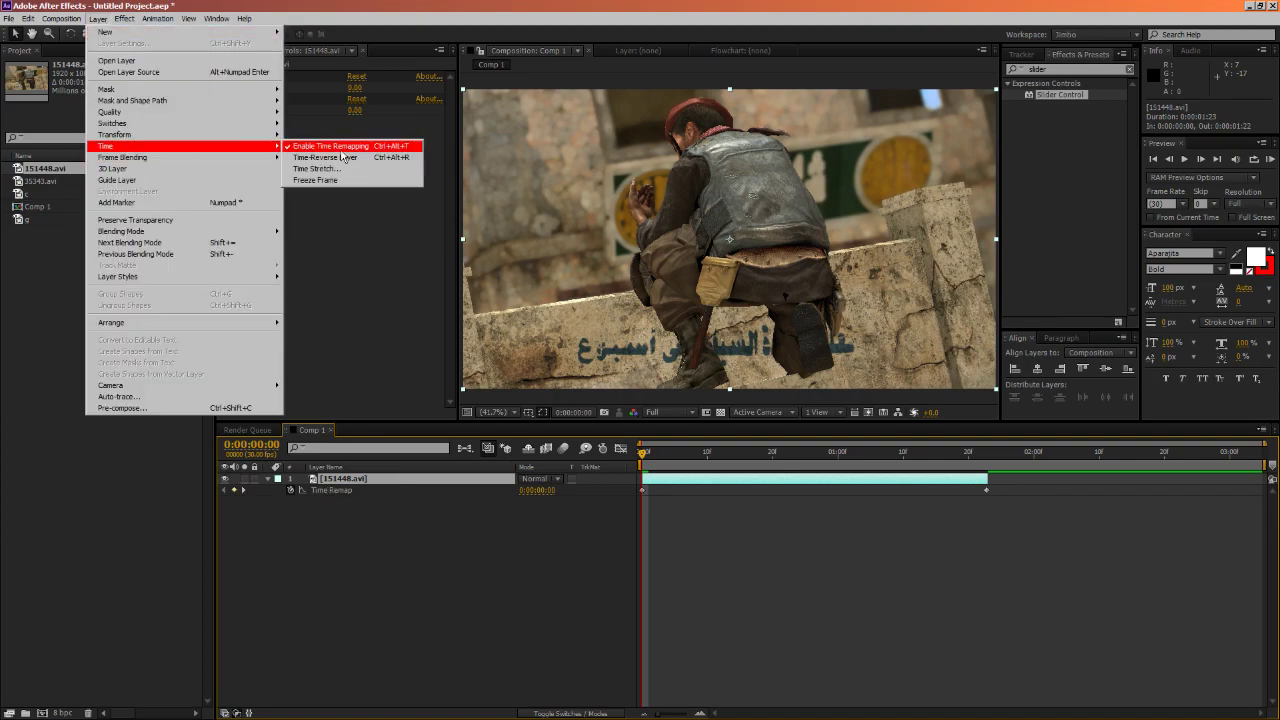
{"action": "left_click", "coordinate": [366, 410]}
{"action": "right_click", "coordinate": [362, 476]}
{"action": "mouse_move", "coordinate": [470, 145]}
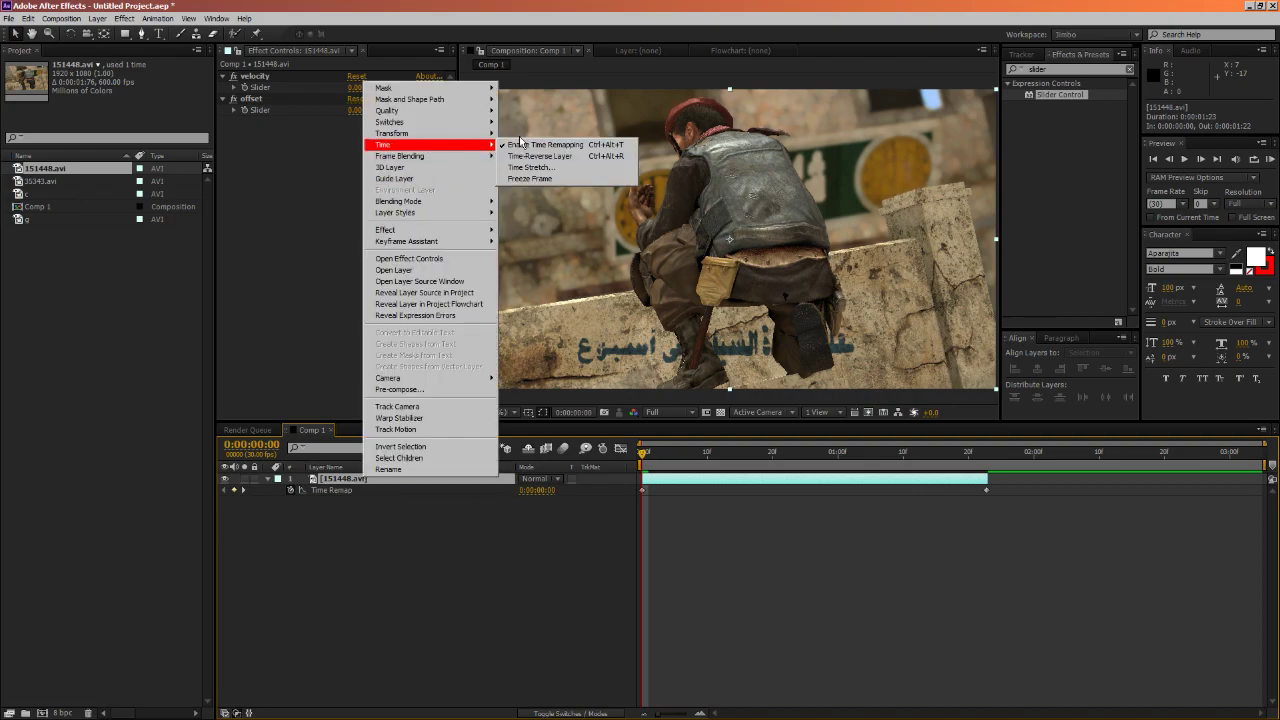
{"action": "left_click", "coordinate": [559, 646]}
Copy the whole script from velo.txt and paste it in as the expression of the layer's Time Remap property
{"action": "left_click", "coordinate": [316, 490]}
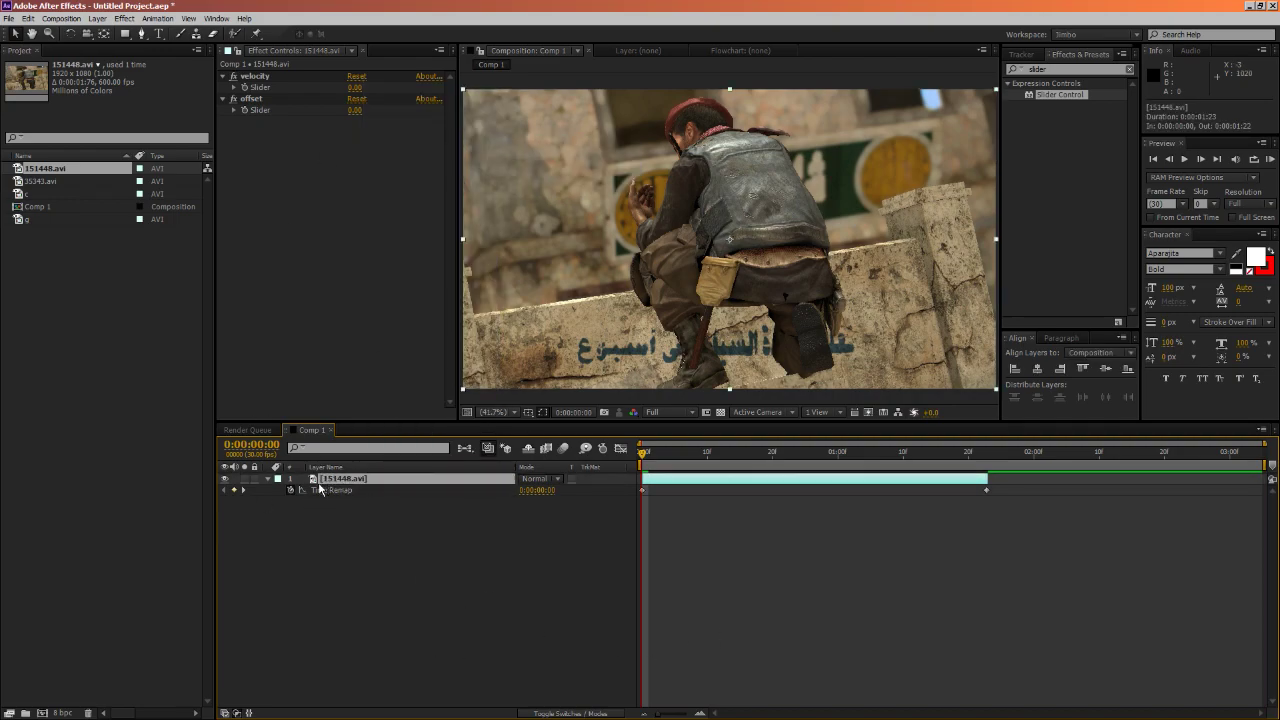
{"action": "left_click_drag", "start_coordinate": [0, 189], "coordinate": [850, 189]}
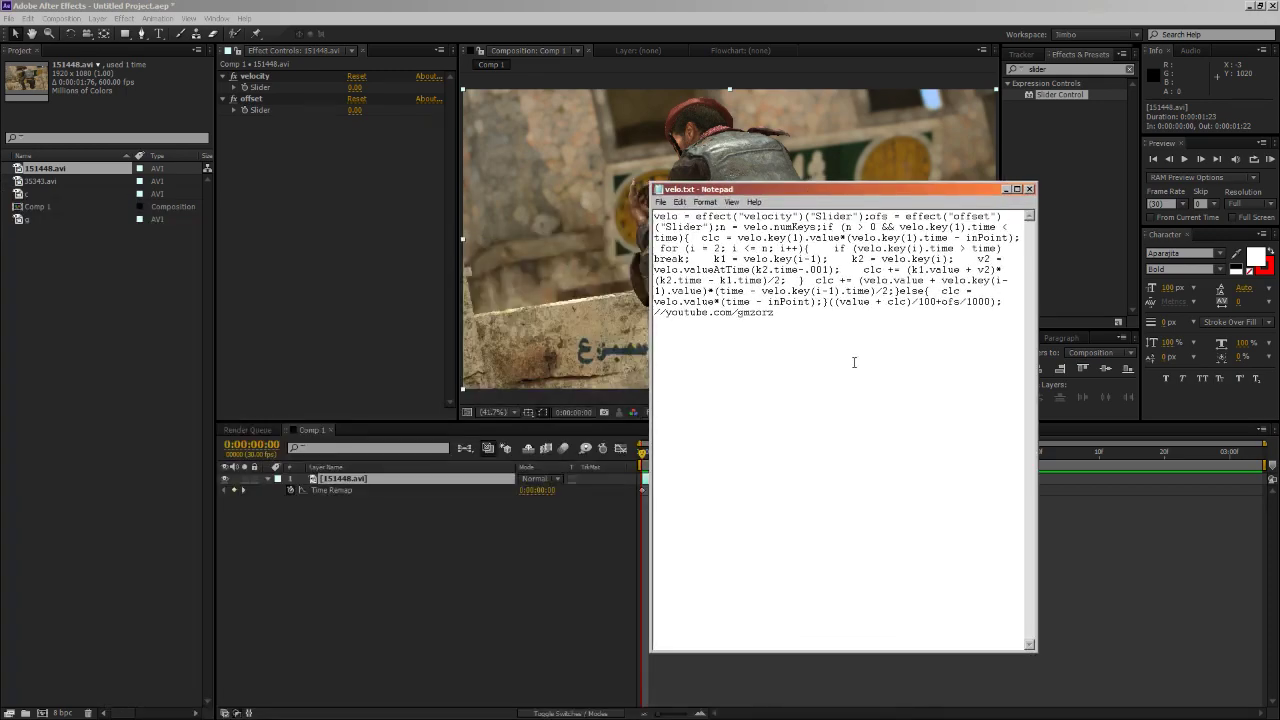
{"action": "key", "text": "ctrl+a"}
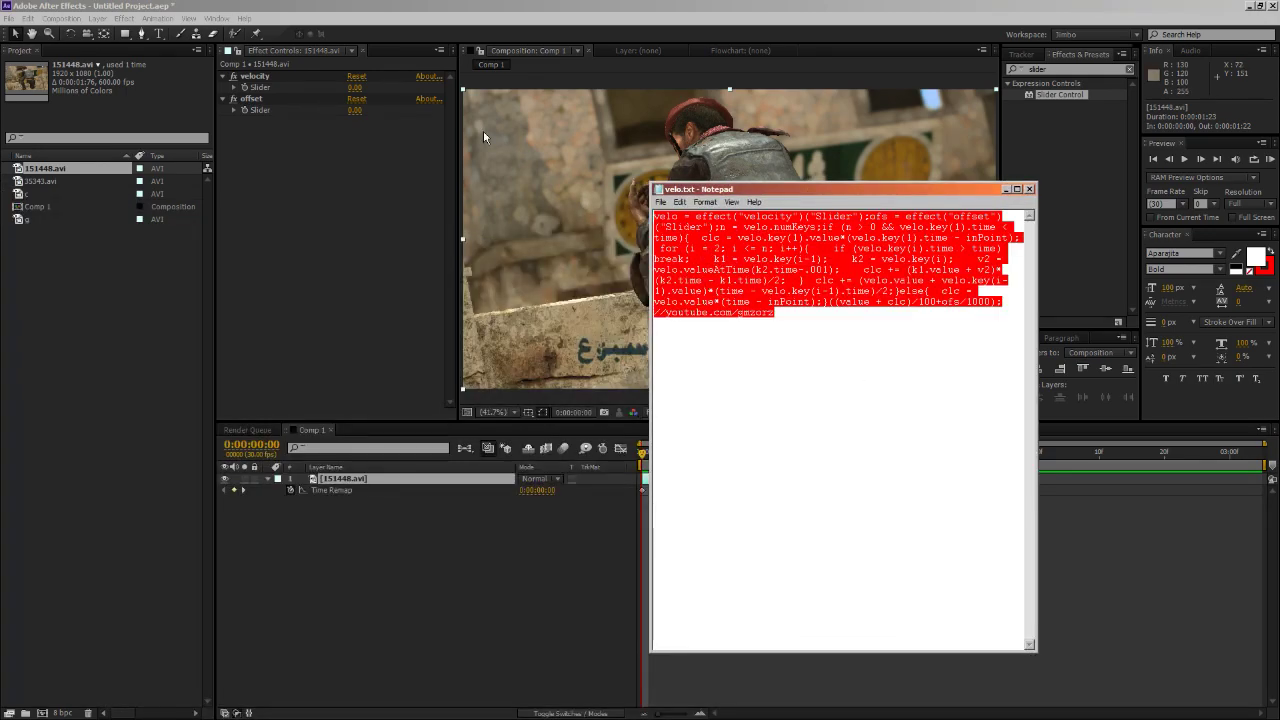
{"action": "left_click", "coordinate": [1030, 190]}
{"action": "left_click", "coordinate": [295, 499]}
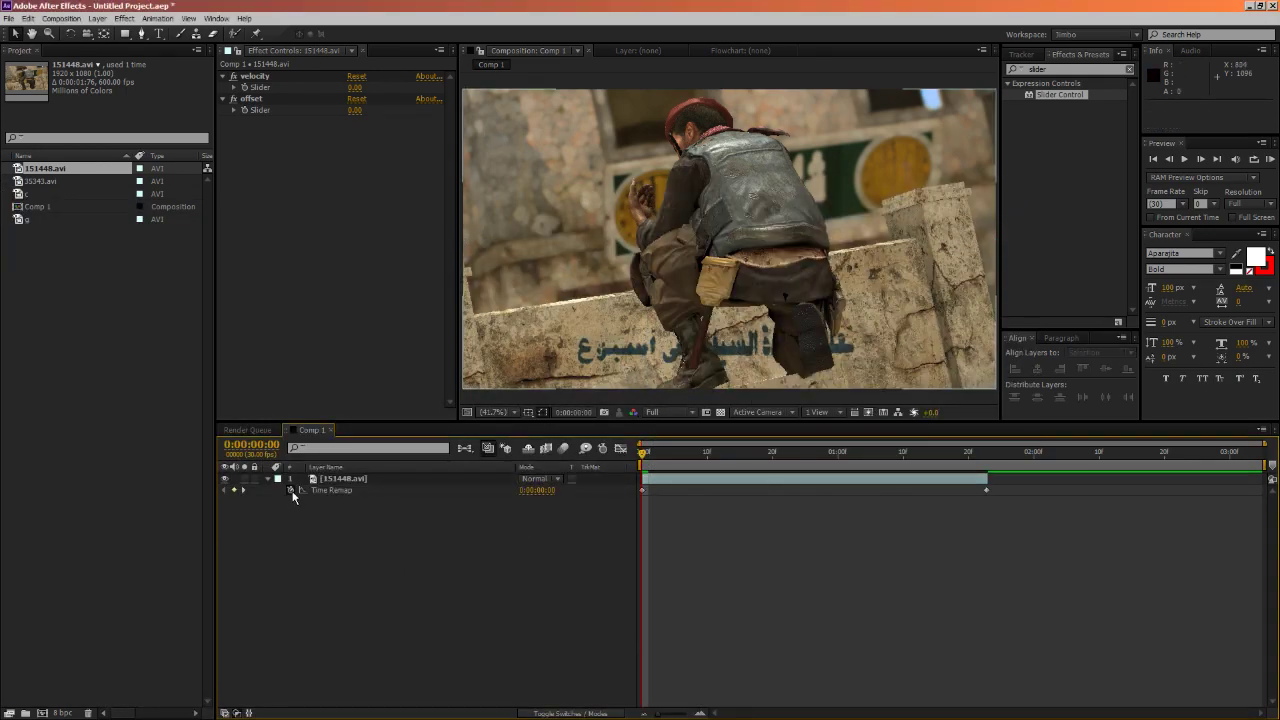
{"action": "left_click", "coordinate": [290, 489], "text": "alt"}
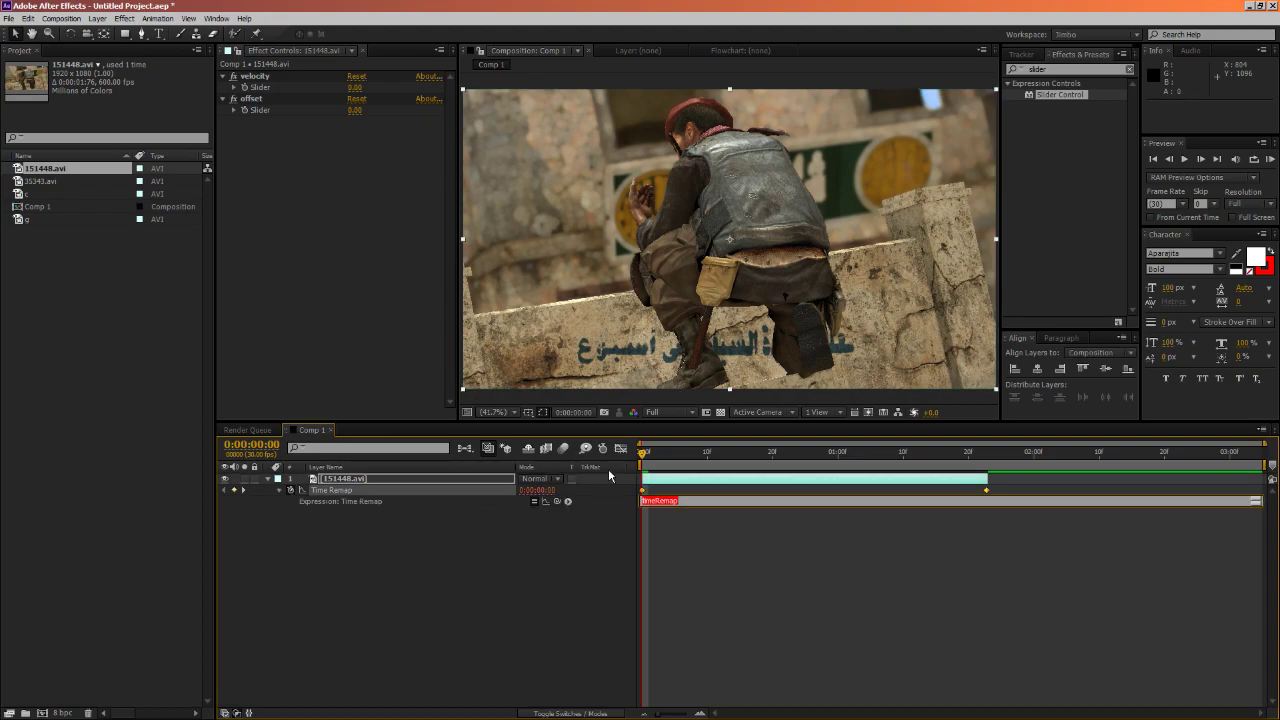
{"action": "type", "text": "velo.value*(time - inPoint)*((value > clc)/100 +ofs/1000);//youtube.com/gnzors"}
{"action": "left_click", "coordinate": [566, 572]}
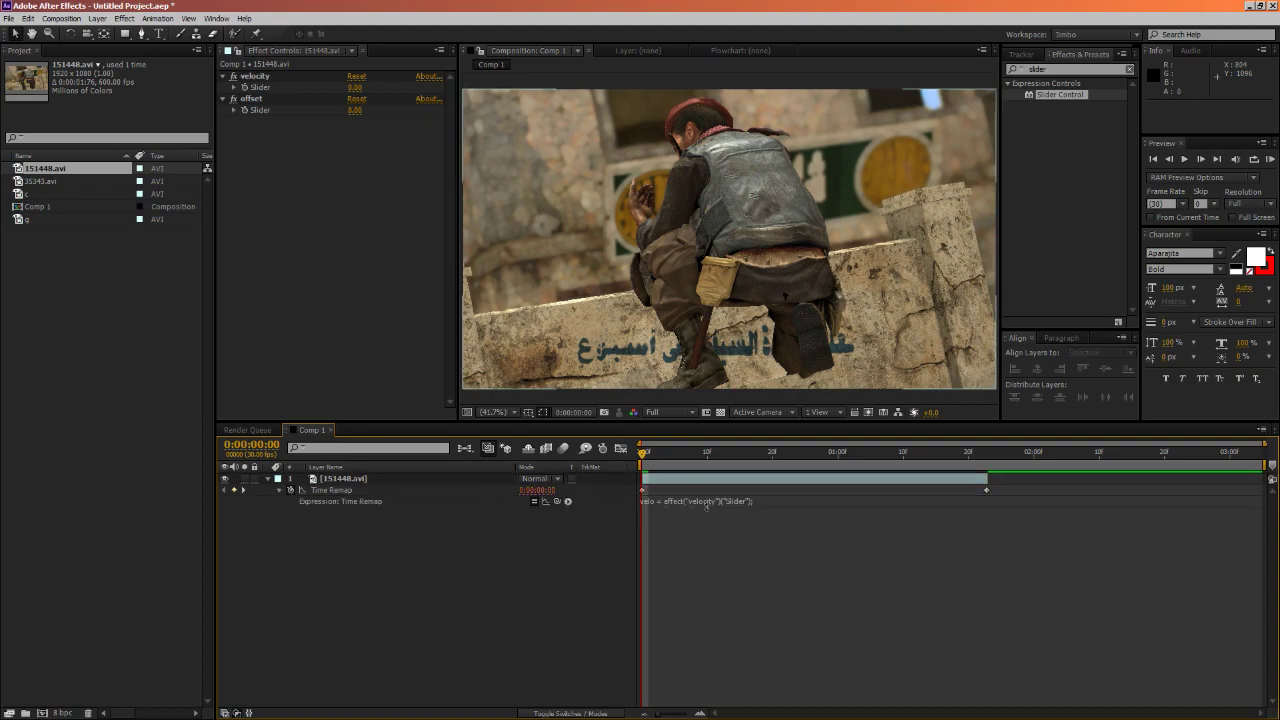
{"action": "left_click", "coordinate": [705, 510]}
{"action": "left_click_drag", "start_coordinate": [701, 618], "coordinate": [728, 463]}
{"action": "left_click", "coordinate": [714, 479]}
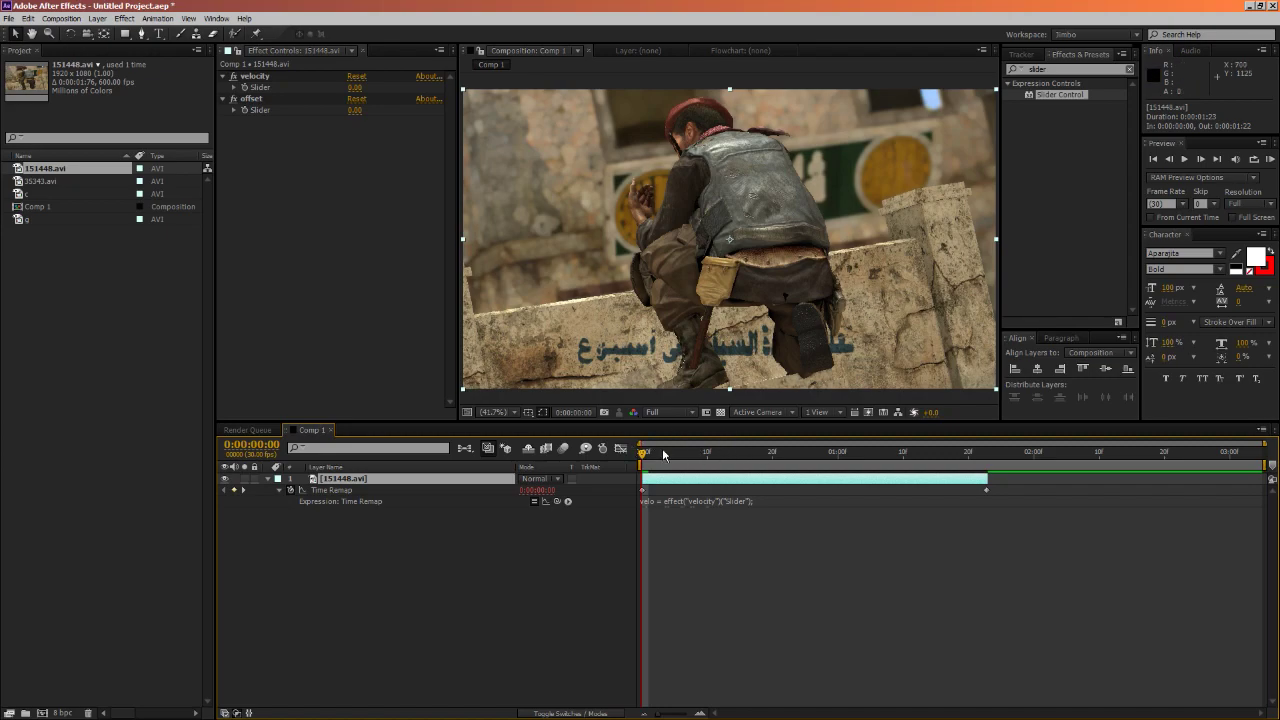
Scrub through the clip, set the velocity slider to 100 at the composition's start, and preview the playback
{"action": "left_click", "coordinate": [811, 451]}
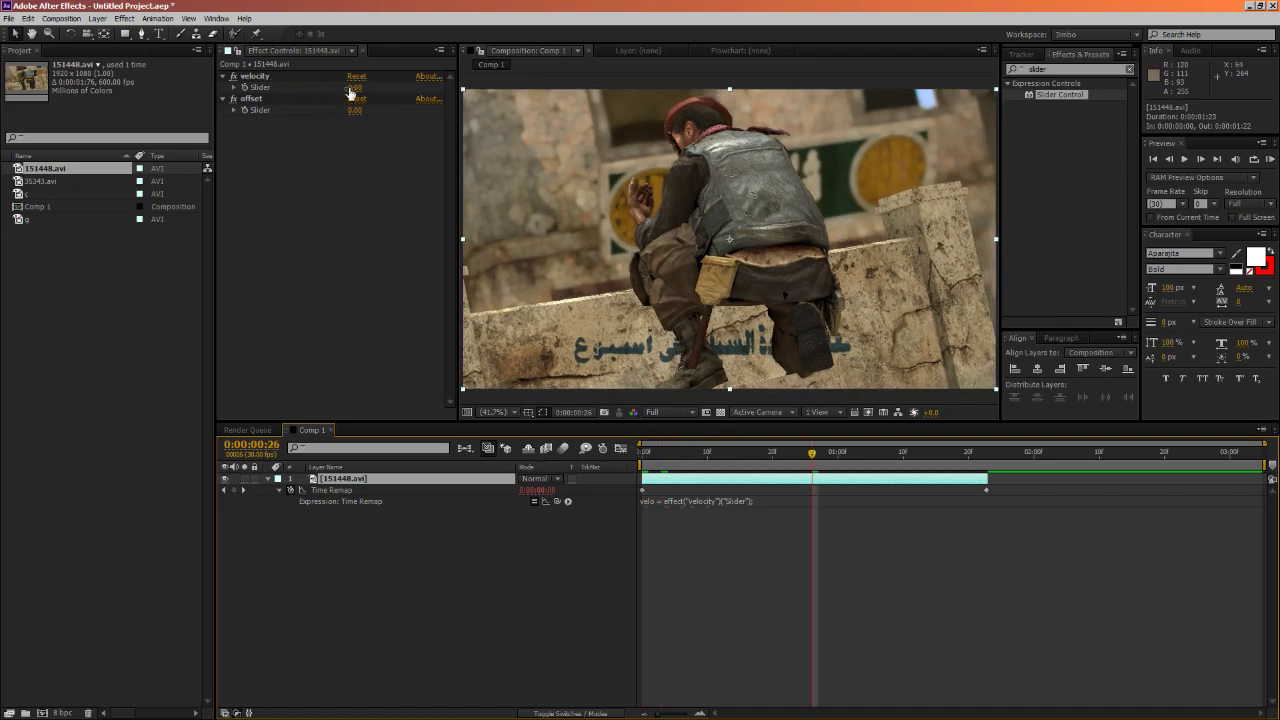
{"action": "left_click_drag", "start_coordinate": [811, 451], "coordinate": [916, 473]}
{"action": "key", "text": "Home"}
{"action": "left_click", "coordinate": [356, 87]}
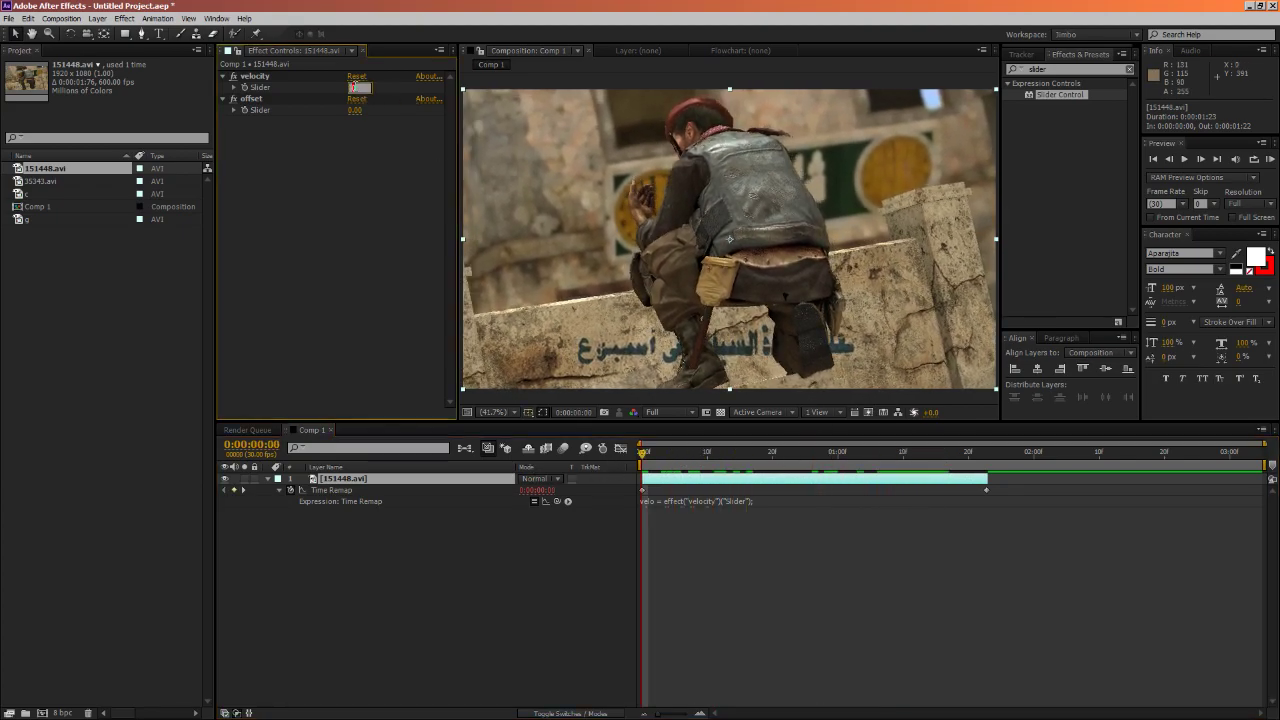
{"action": "type", "text": "100"}
{"action": "key", "text": "Return"}
{"action": "key", "text": "KP_0"}
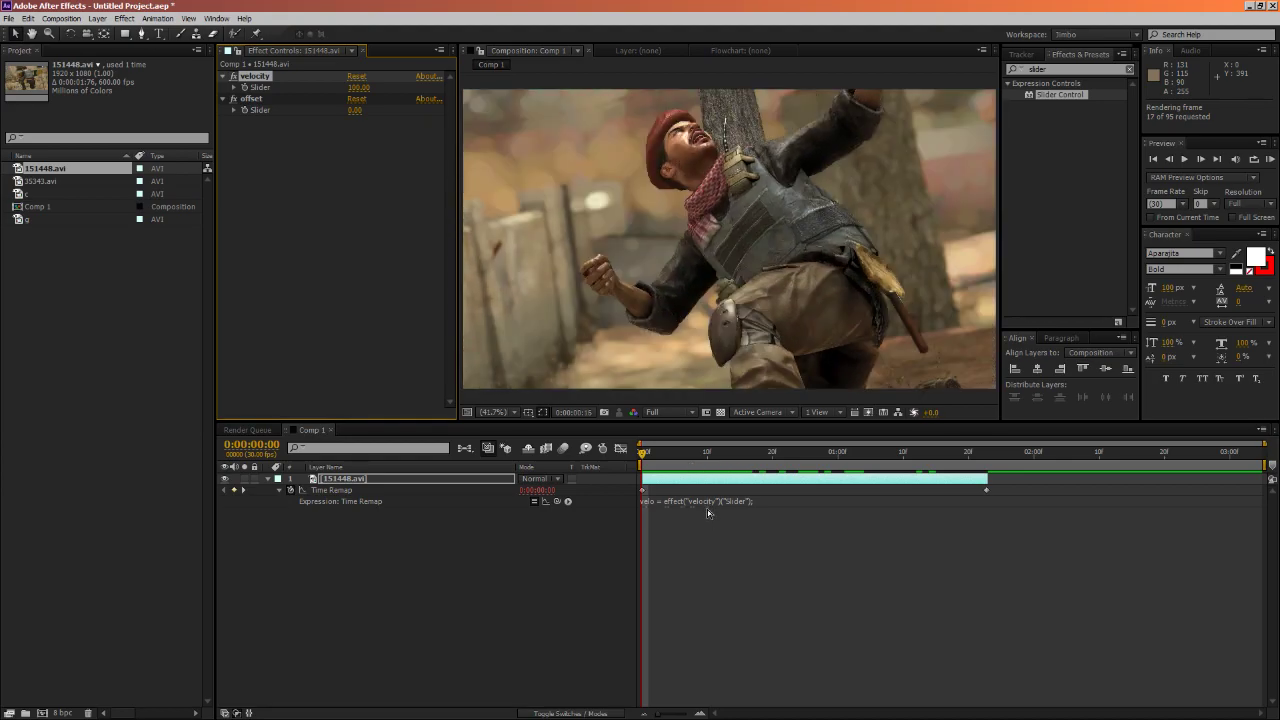
{"action": "key", "text": "space"}
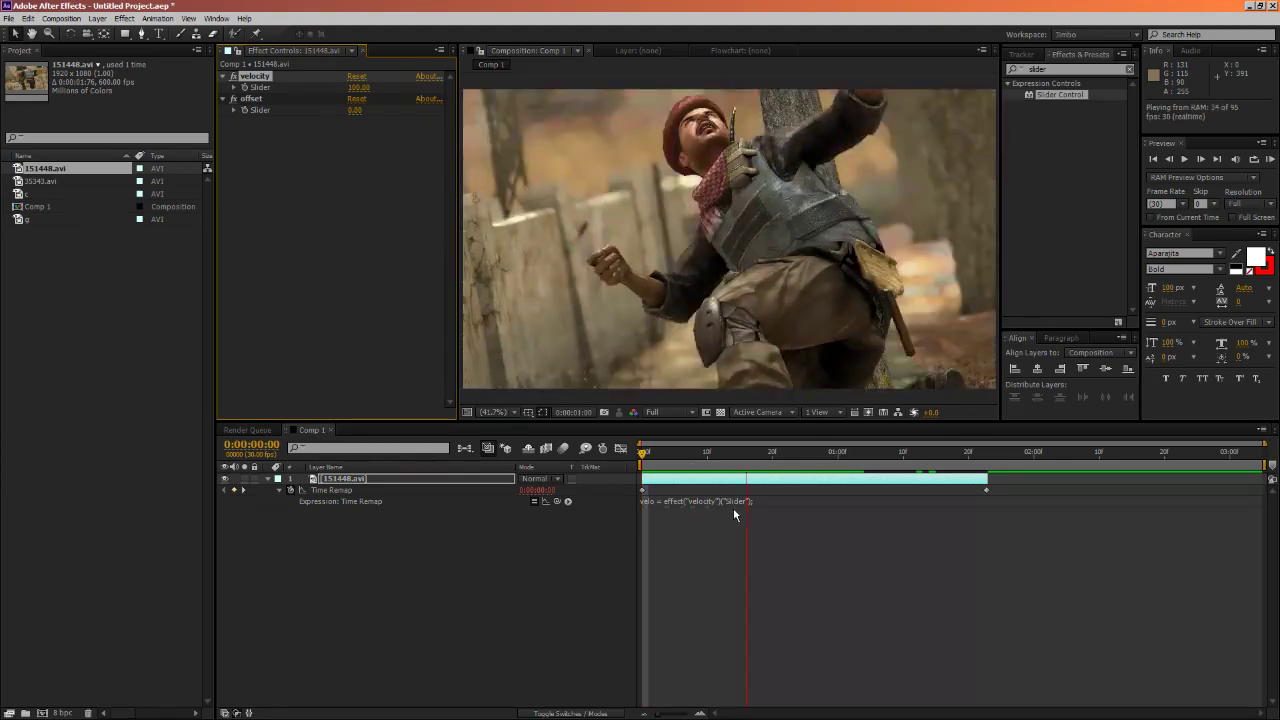
{"action": "key", "text": "space"}
Keyframe the velocity slider at 0 on the first frame and at 100 at 0:00:01:23
{"action": "left_click", "coordinate": [358, 87]}
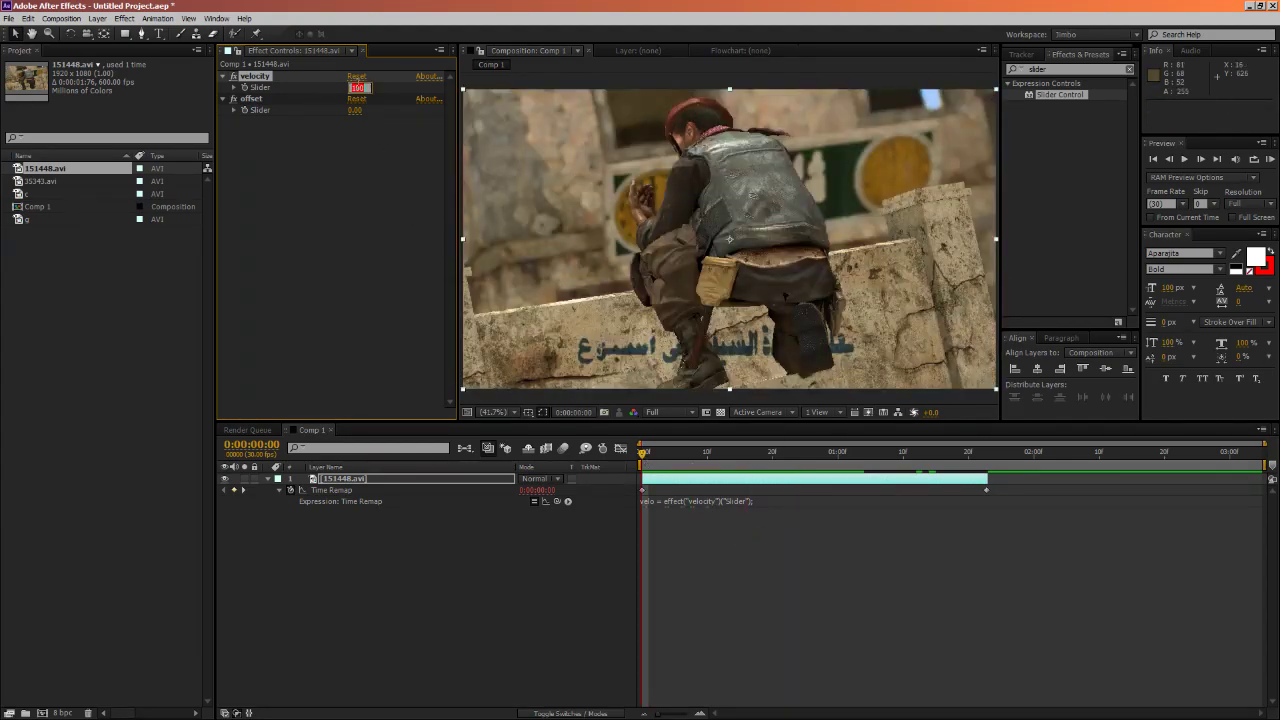
{"action": "type", "text": "0"}
{"action": "key", "text": "Return"}
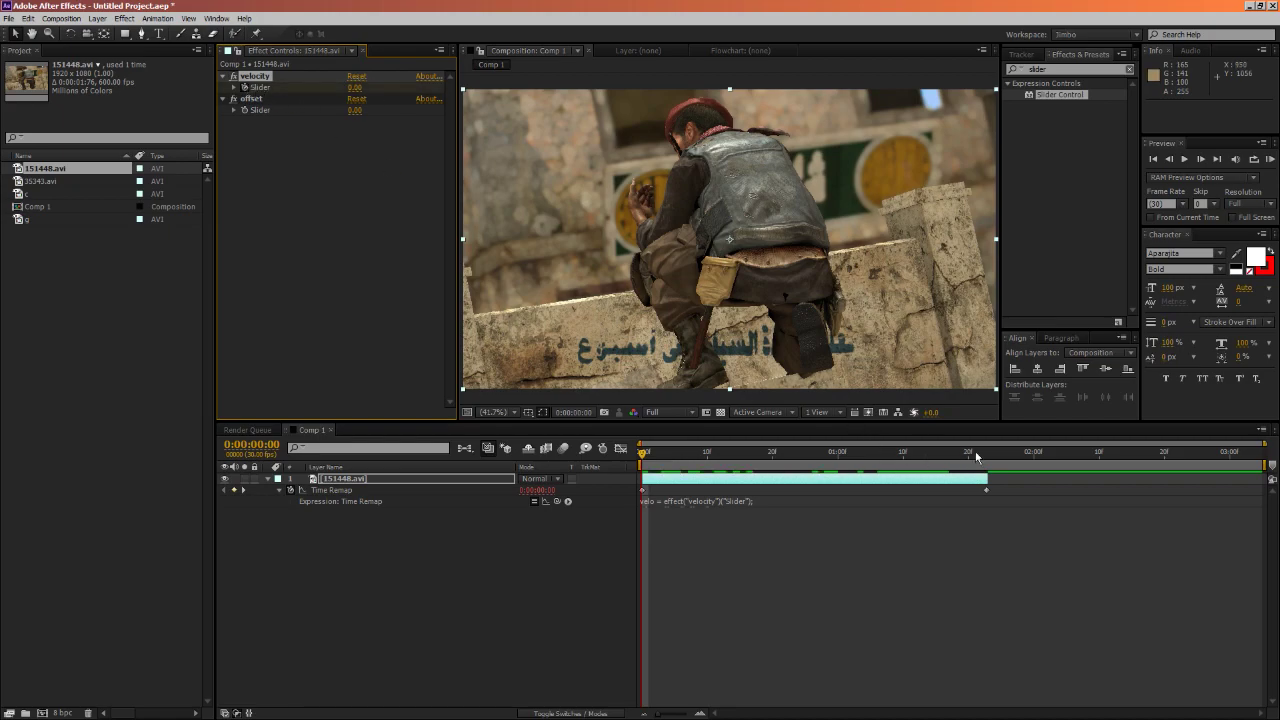
{"action": "left_click_drag", "start_coordinate": [979, 456], "coordinate": [988, 455]}
{"action": "left_click", "coordinate": [358, 88]}
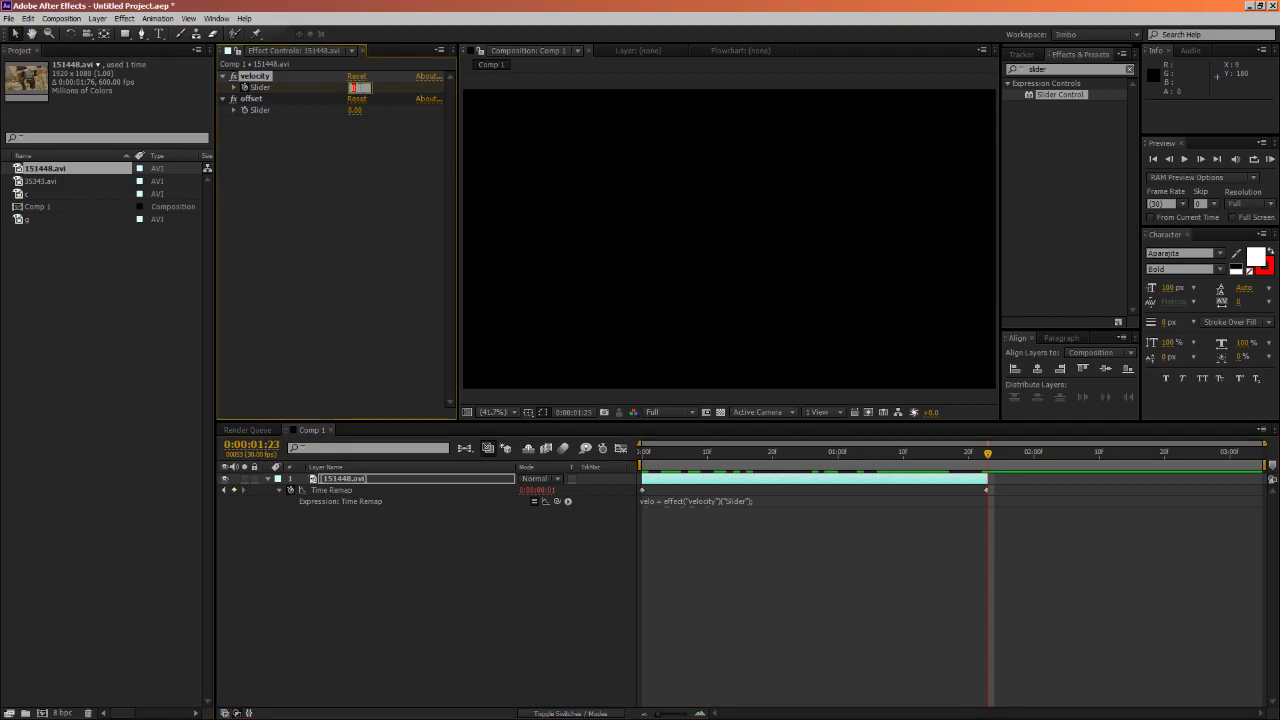
{"action": "type", "text": "100"}
{"action": "key", "text": "Return"}
Scrub to 0:00:01:22 and play a RAM preview of the velocity ramp
{"action": "left_click_drag", "start_coordinate": [903, 455], "coordinate": [983, 464]}
{"action": "key", "text": "KP_0"}
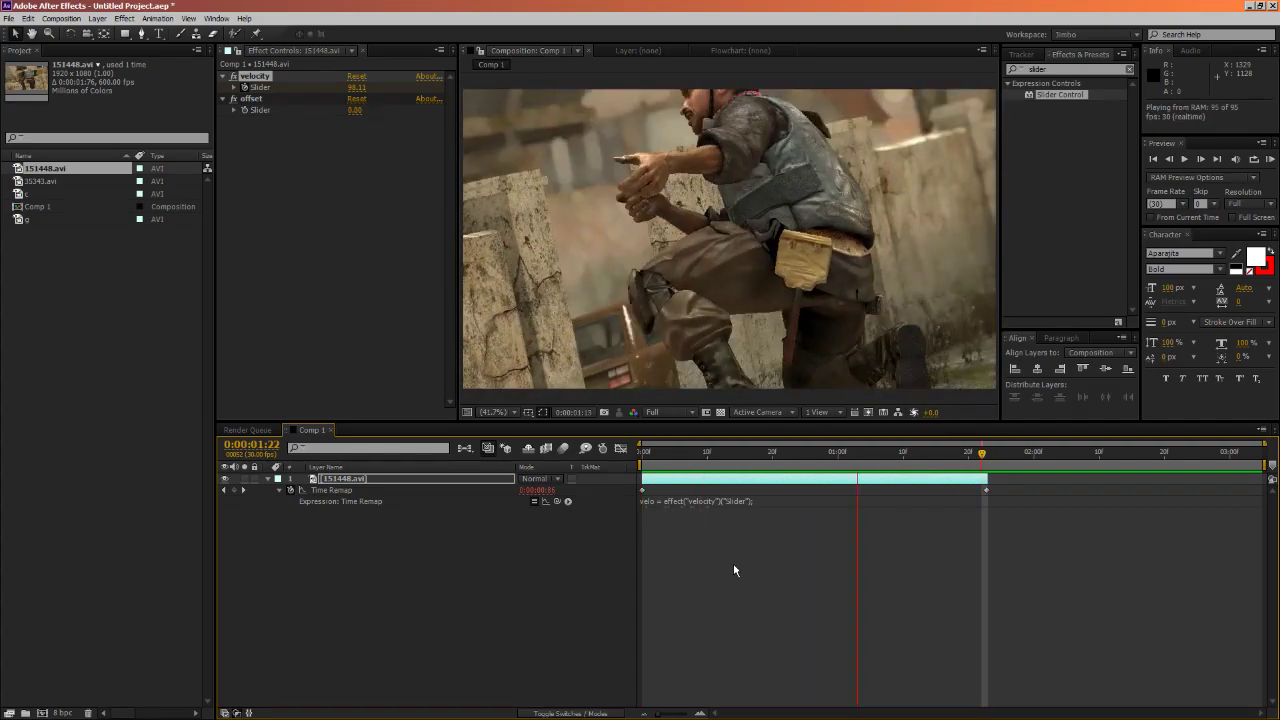
{"action": "left_click", "coordinate": [334, 487]}
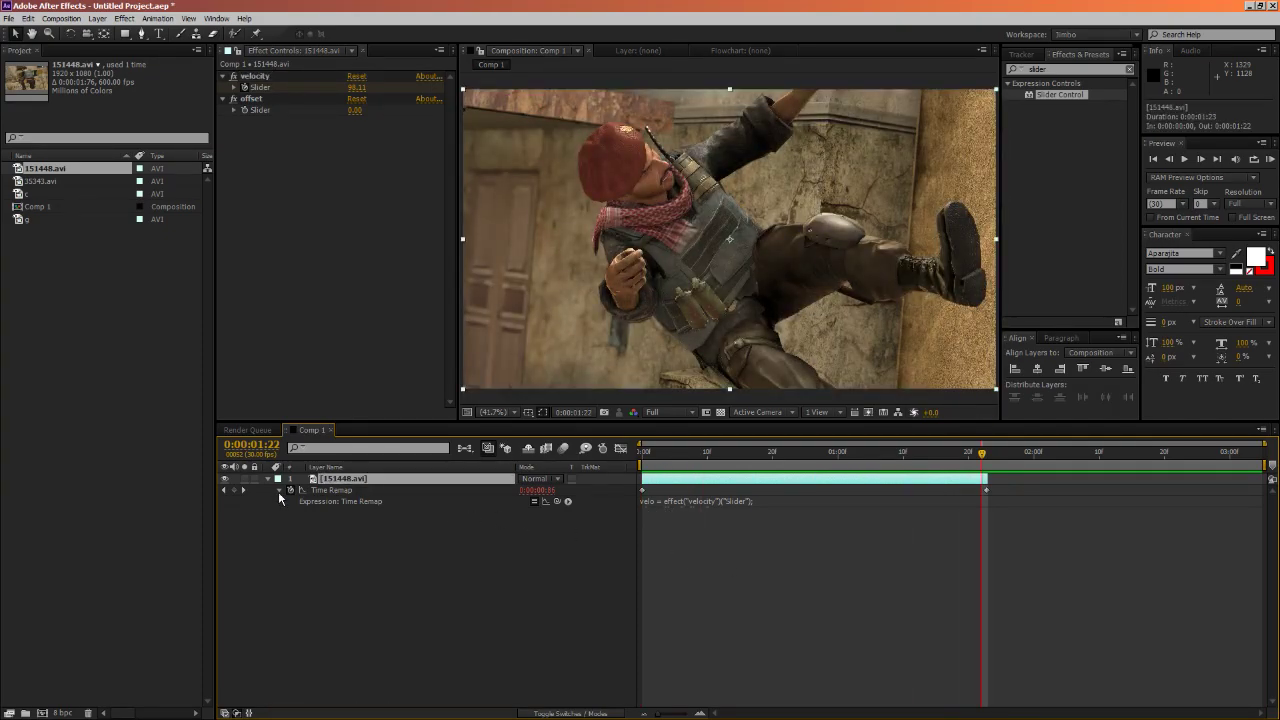
Keyframe the velocity slider at a value above 400 on the first frame and at 200 at 0:00:00:03
{"action": "left_click_drag", "start_coordinate": [800, 458], "coordinate": [625, 455]}
{"action": "left_click_drag", "start_coordinate": [355, 88], "coordinate": [399, 90]}
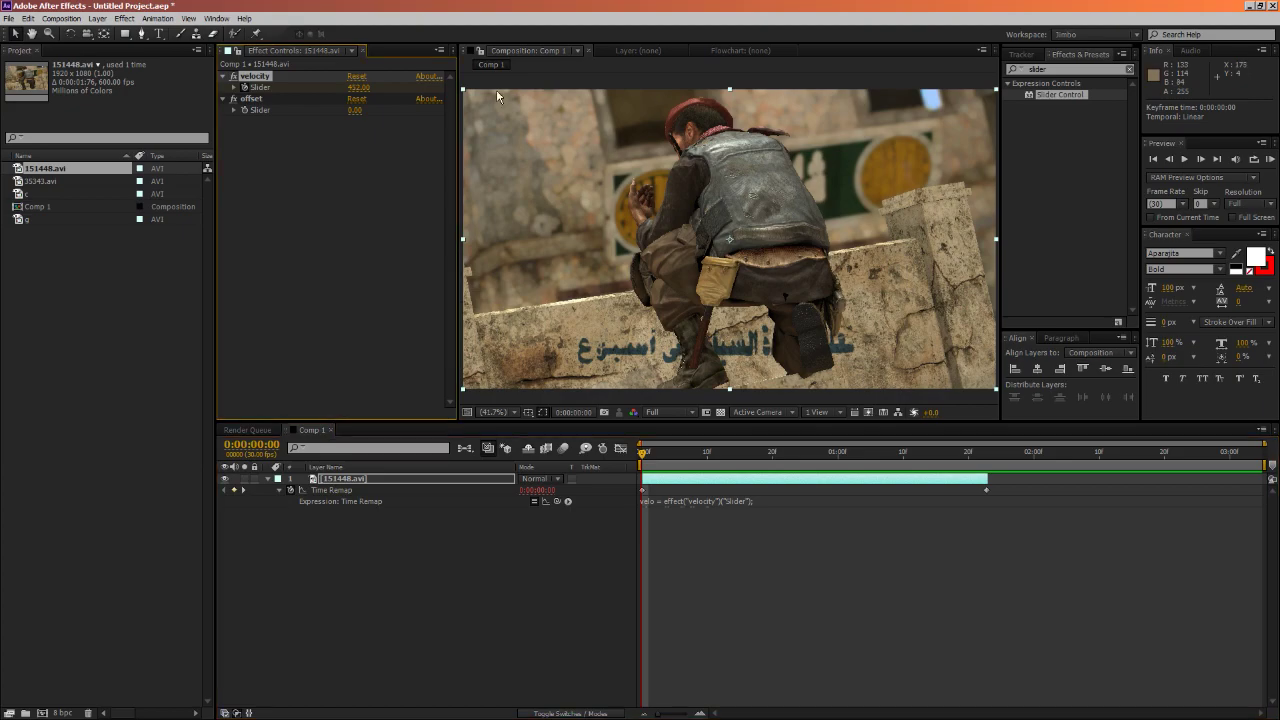
{"action": "left_click", "coordinate": [660, 456]}
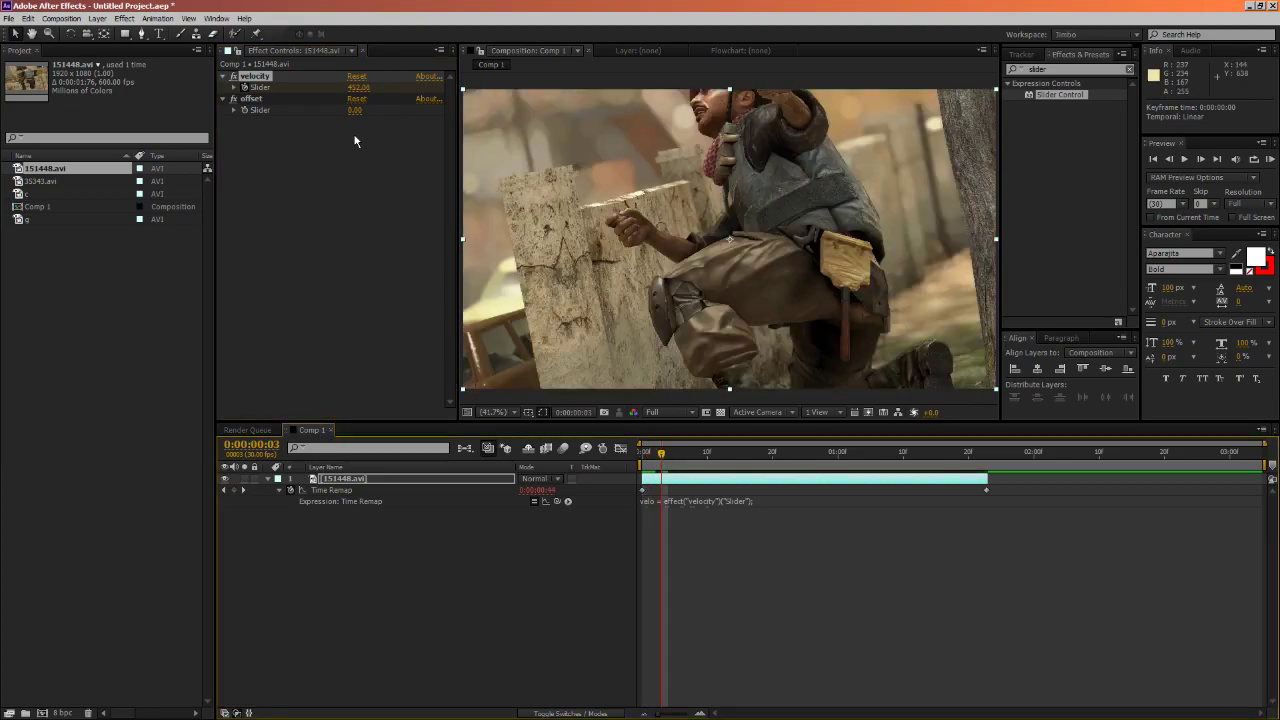
{"action": "left_click", "coordinate": [357, 88]}
{"action": "type", "text": "200"}
{"action": "key", "text": "Return"}
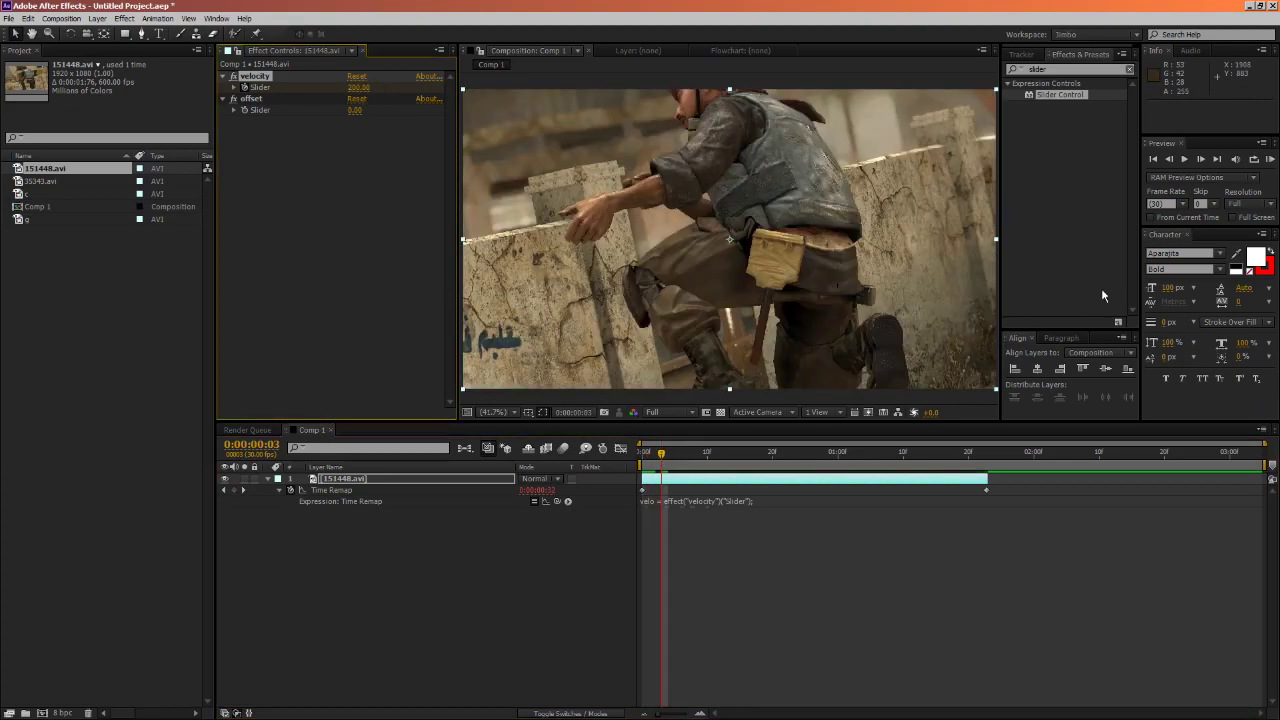
Keyframe the velocity slider at 0 at 0:00:00:08 and play a RAM preview of the speed change
{"action": "left_click", "coordinate": [1201, 161]}
{"action": "left_click", "coordinate": [1201, 161]}
{"action": "left_click", "coordinate": [1201, 161]}
{"action": "left_click", "coordinate": [1201, 161]}
{"action": "left_click", "coordinate": [1200, 159]}
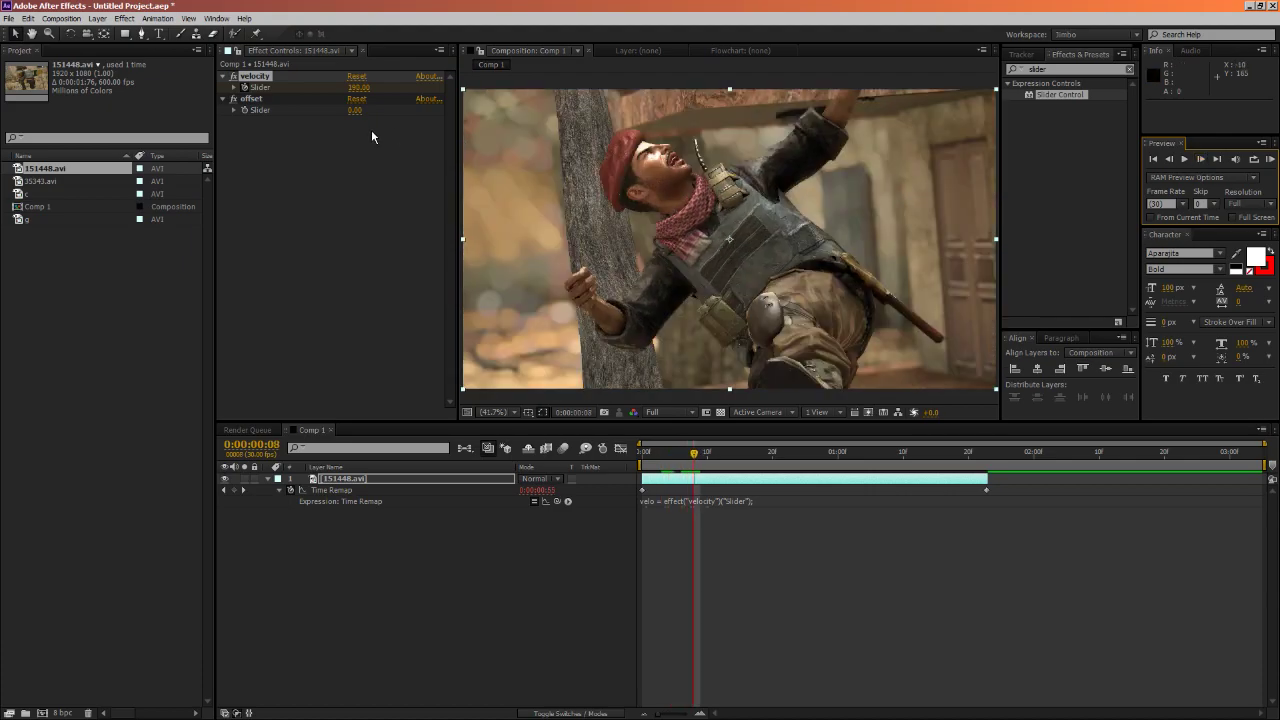
{"action": "left_click", "coordinate": [357, 88]}
{"action": "type", "text": "8"}
{"action": "key", "text": "Return"}
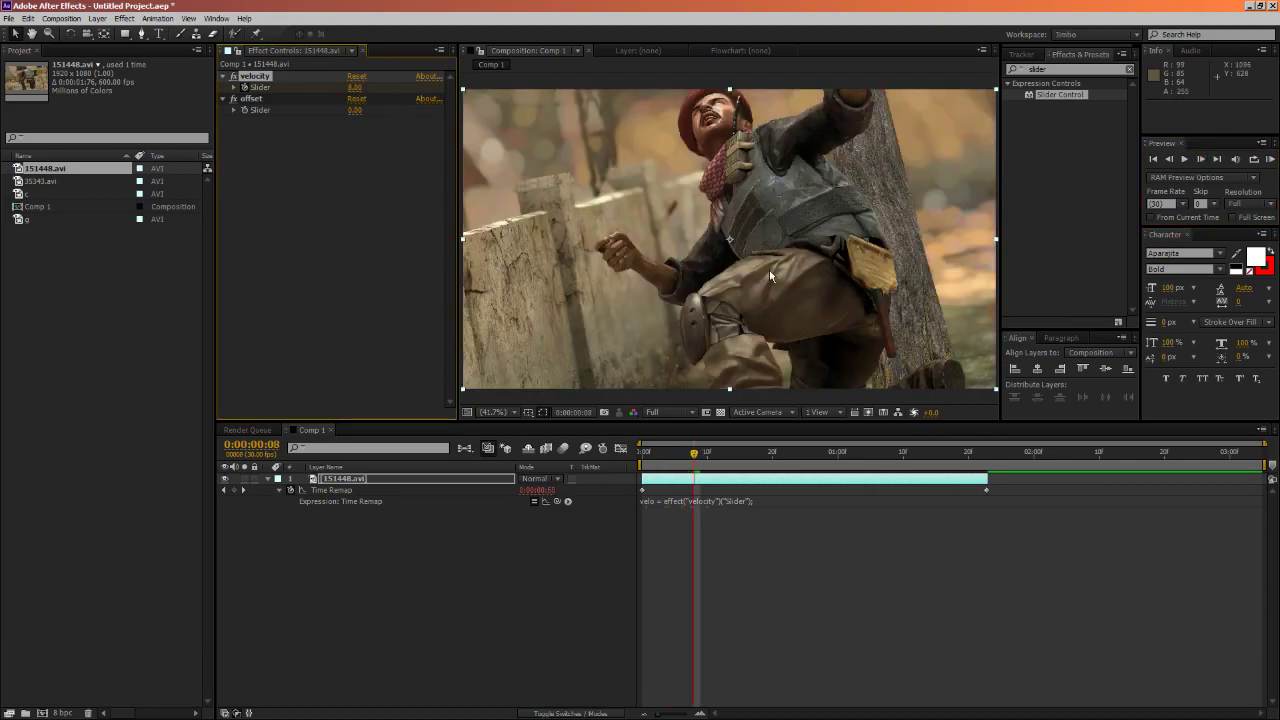
{"action": "key", "text": "KP_0"}
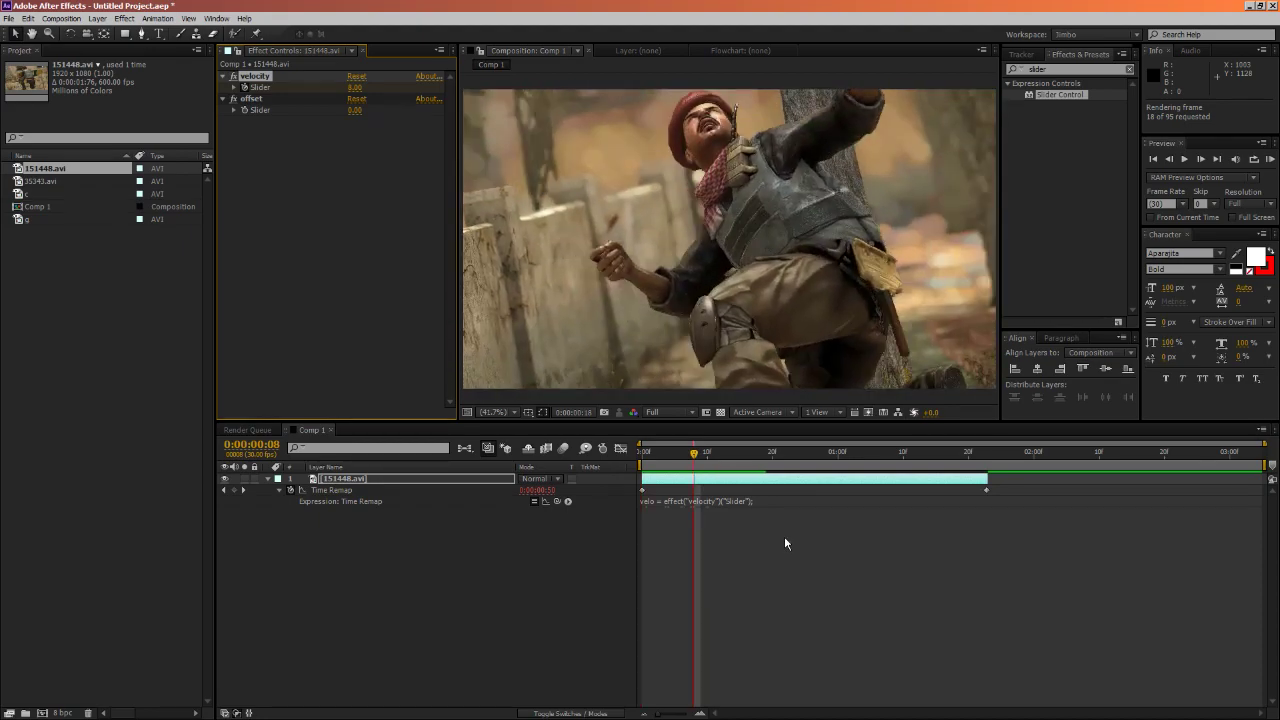
{"action": "key", "text": "space"}
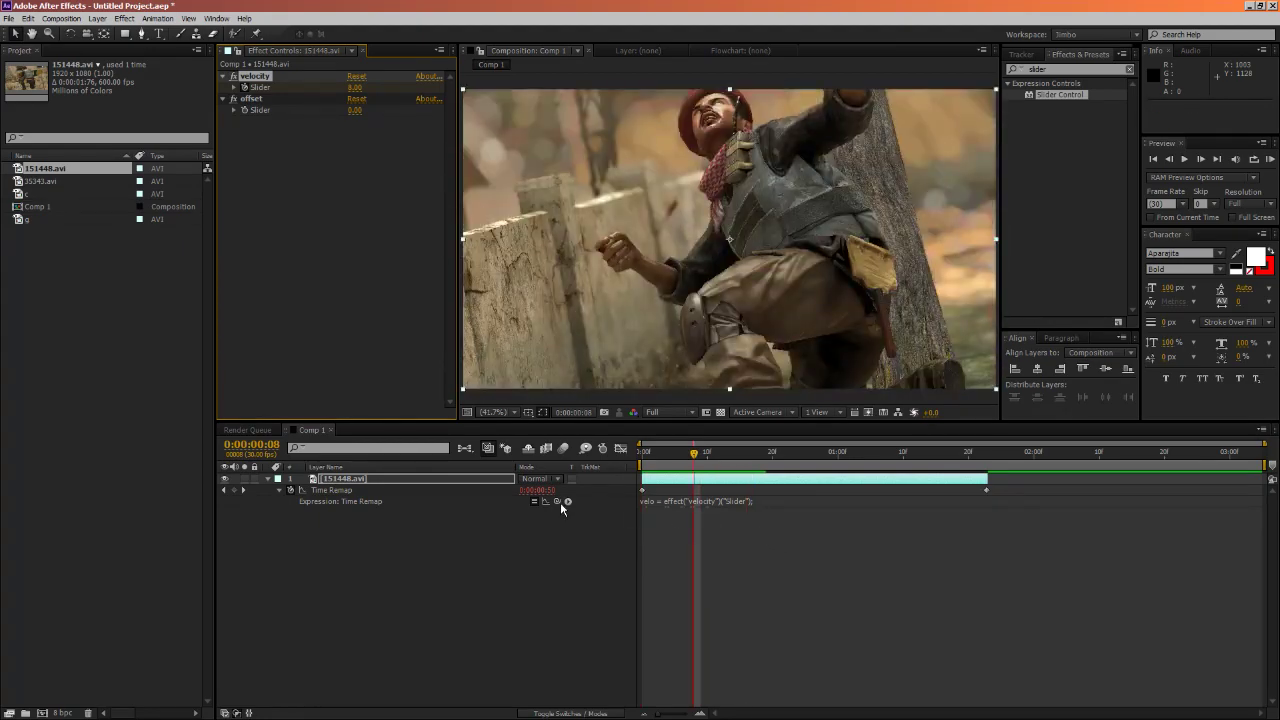
Reveal the 151448.avi layer's keyframed properties and keyframe the velocity slider at 70 at 0:00:00:05
{"action": "left_click", "coordinate": [338, 481]}
{"action": "key", "text": "u"}
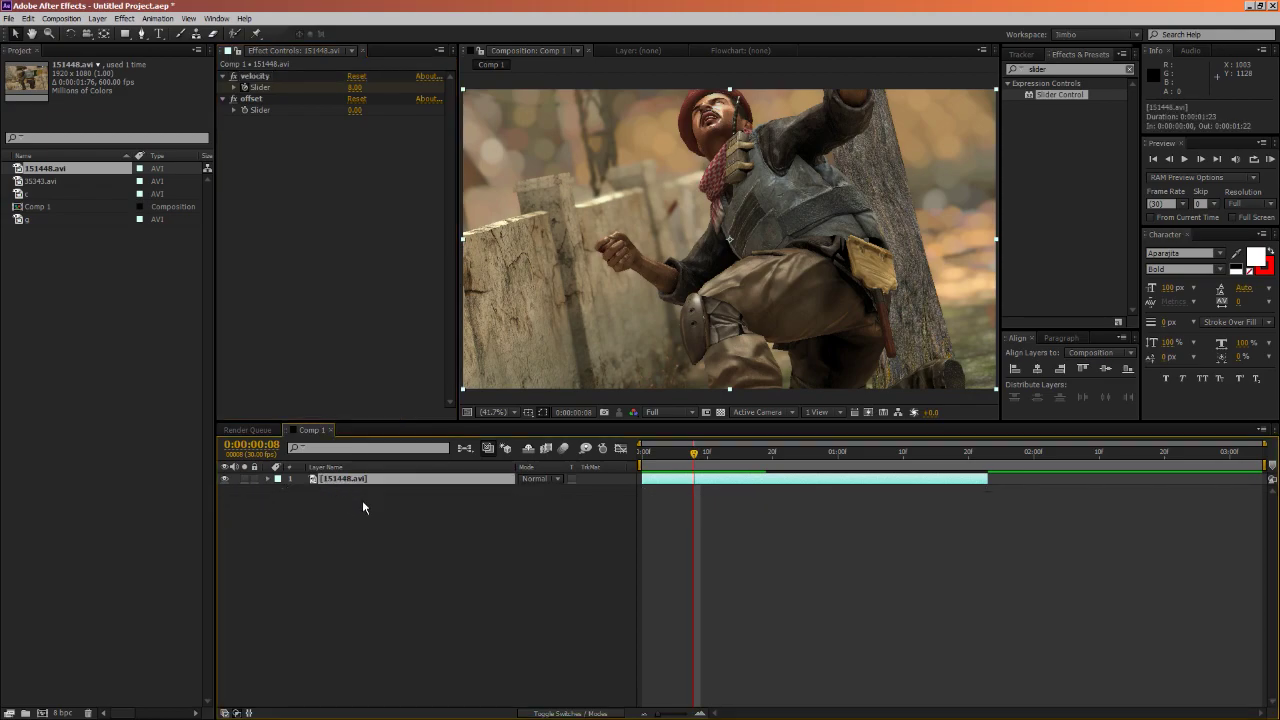
{"action": "key", "text": "u"}
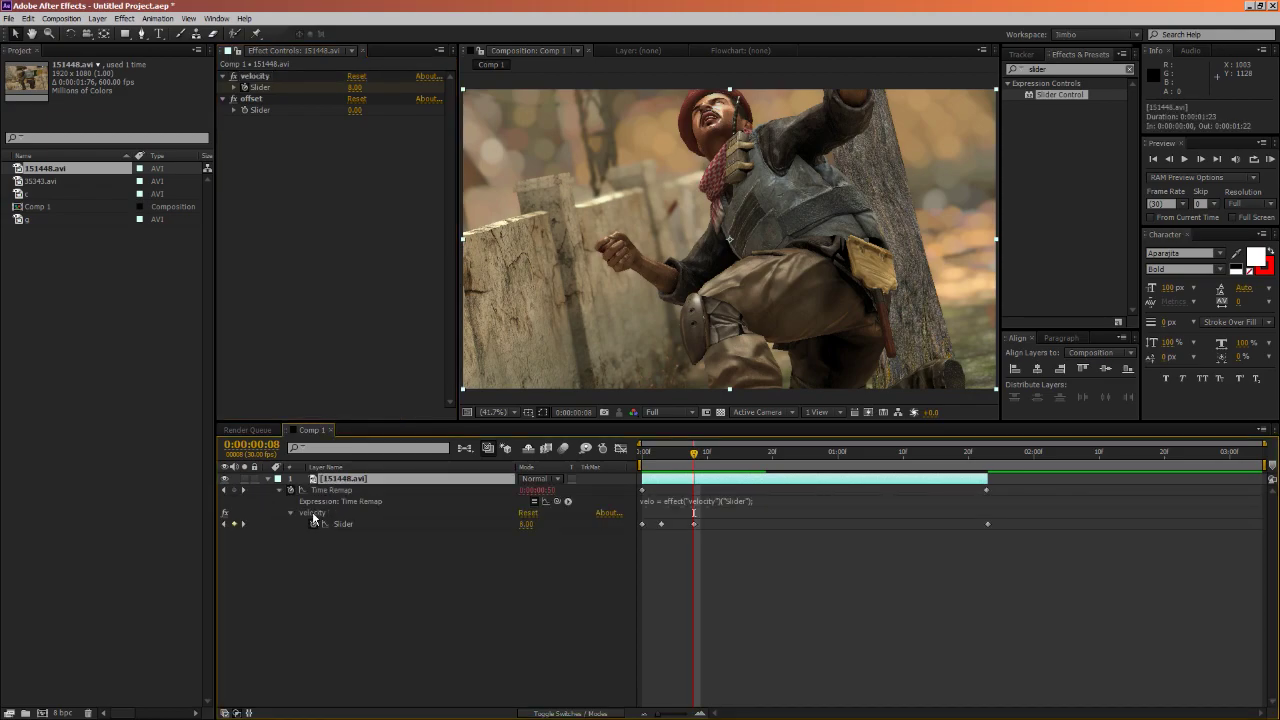
{"action": "left_click", "coordinate": [345, 526]}
{"action": "left_click", "coordinate": [659, 536]}
{"action": "left_click_drag", "start_coordinate": [689, 455], "coordinate": [675, 458]}
{"action": "left_click", "coordinate": [357, 88]}
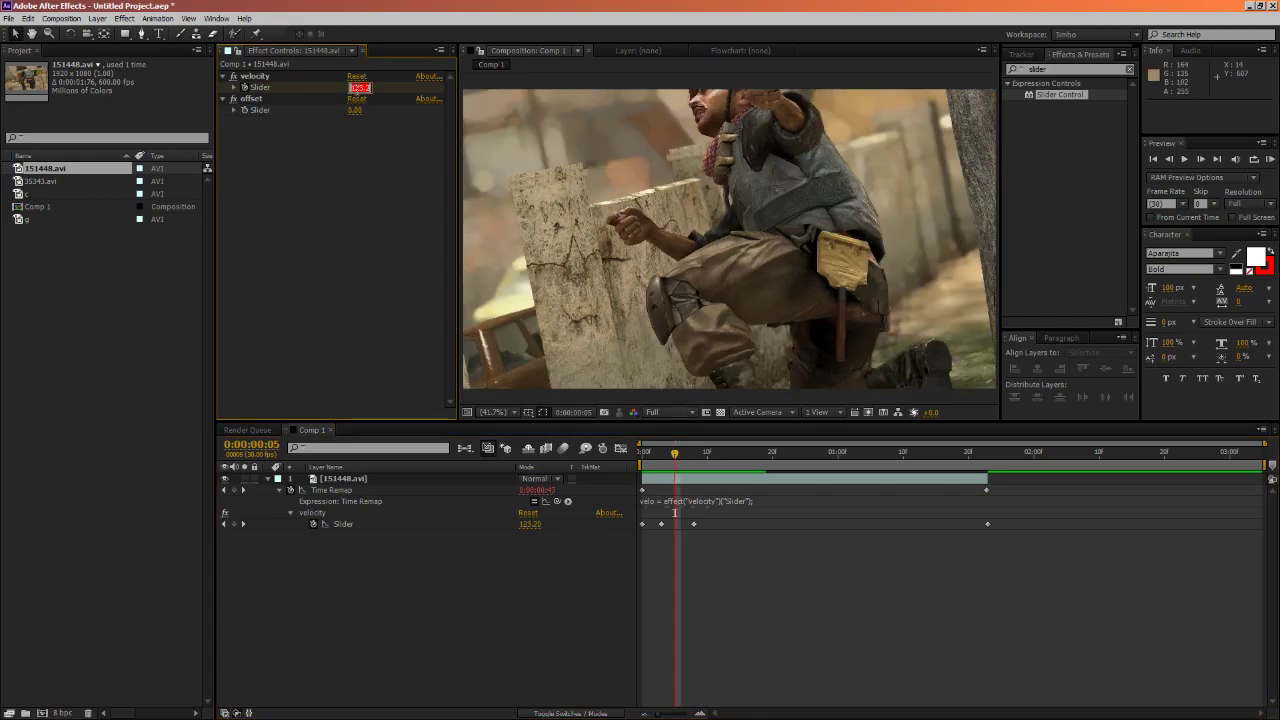
{"action": "key", "text": "Return"}
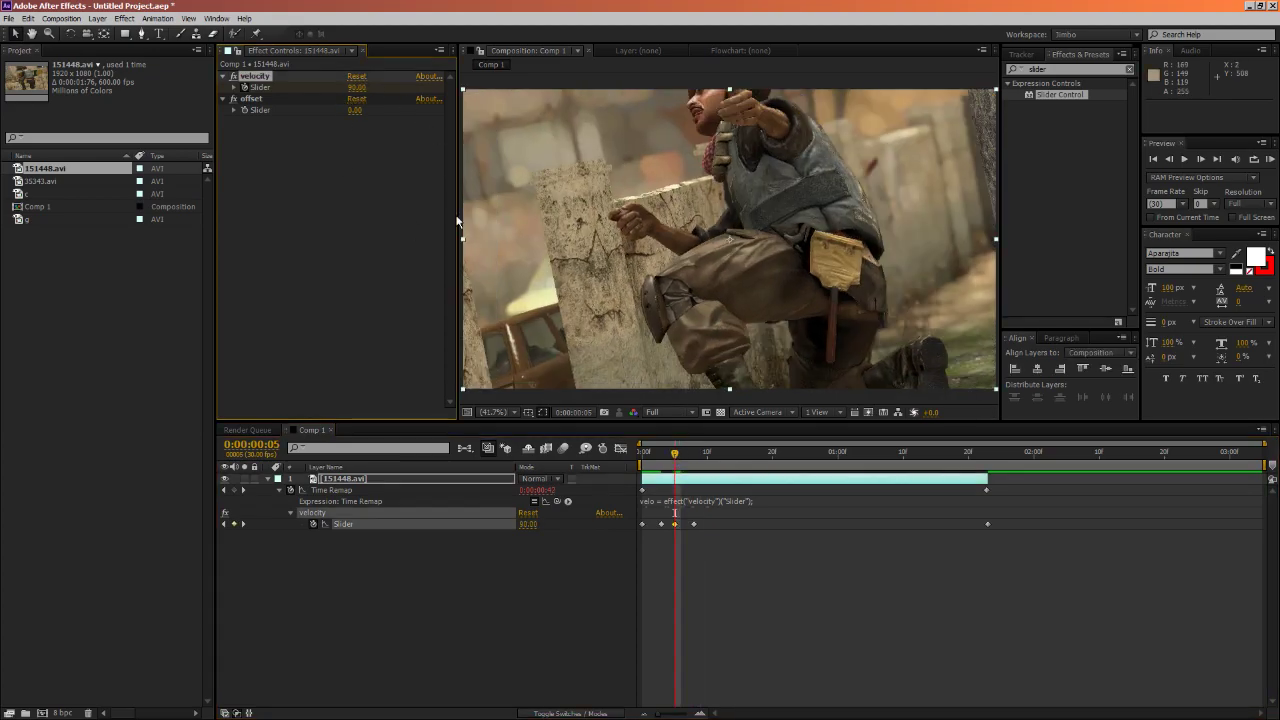
{"action": "left_click", "coordinate": [360, 88]}
{"action": "key", "text": "Return"}
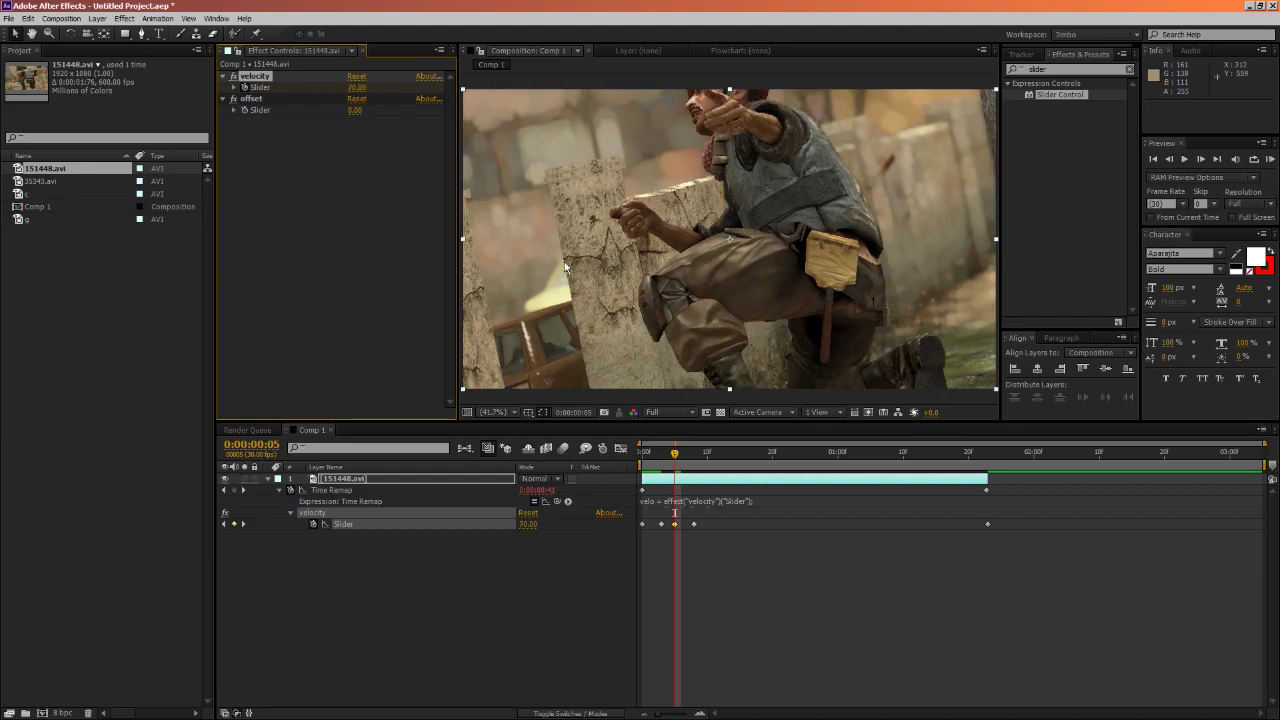
Inspect the velocity slider's curve in the Graph Editor and play a RAM preview from the first frame
{"action": "left_click", "coordinate": [620, 448]}
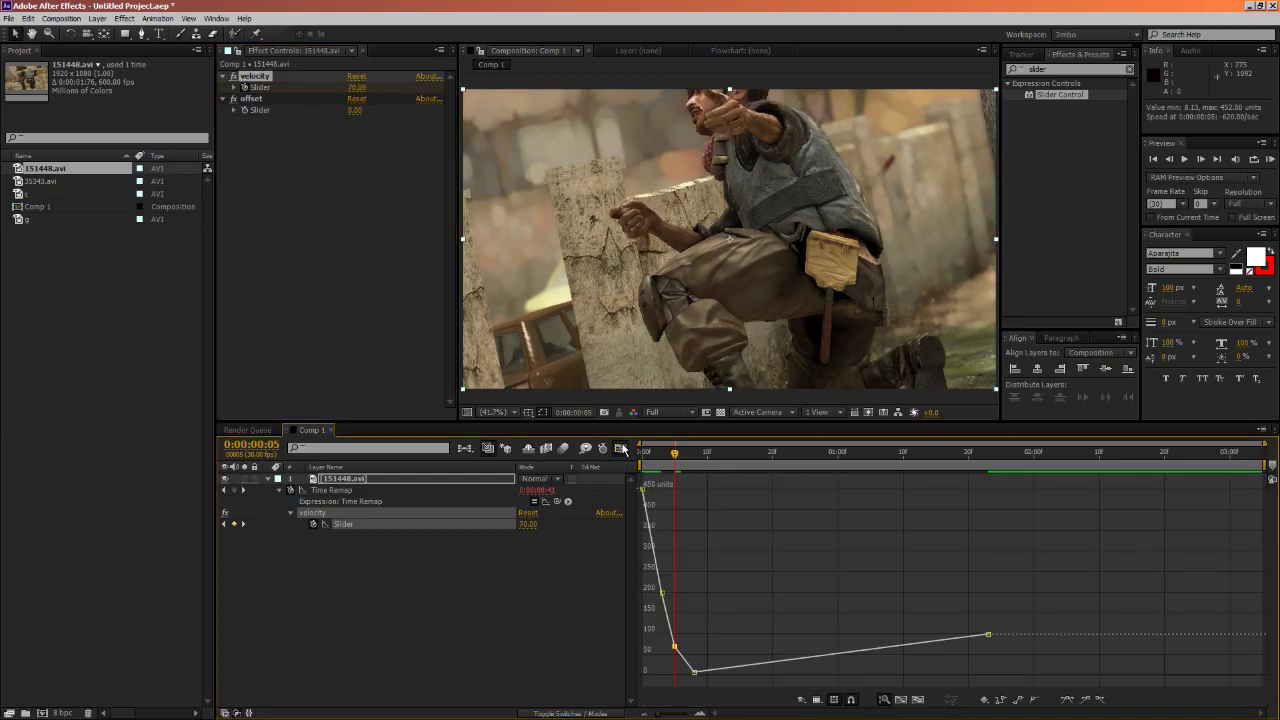
{"action": "left_click_drag", "start_coordinate": [749, 563], "coordinate": [655, 698]}
{"action": "left_click_drag", "start_coordinate": [1055, 682], "coordinate": [382, 302]}
{"action": "left_click", "coordinate": [1053, 608]}
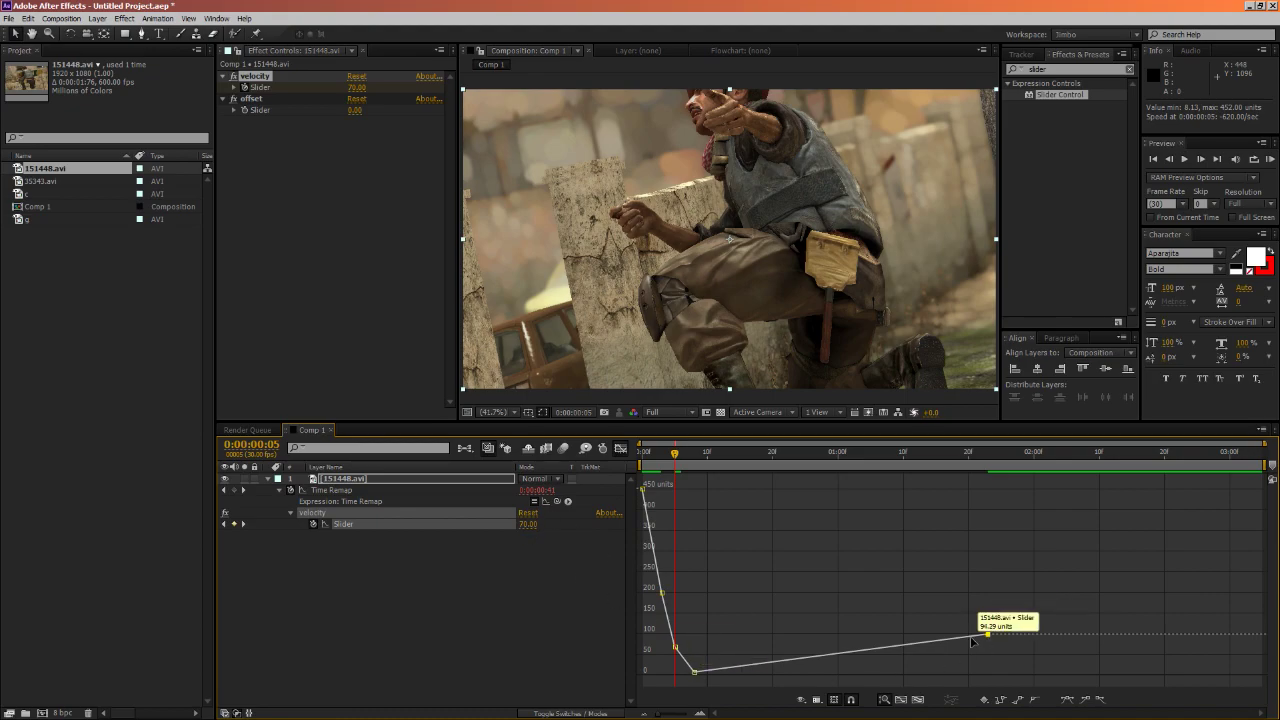
{"action": "left_click", "coordinate": [620, 448]}
{"action": "left_click_drag", "start_coordinate": [675, 452], "coordinate": [640, 457]}
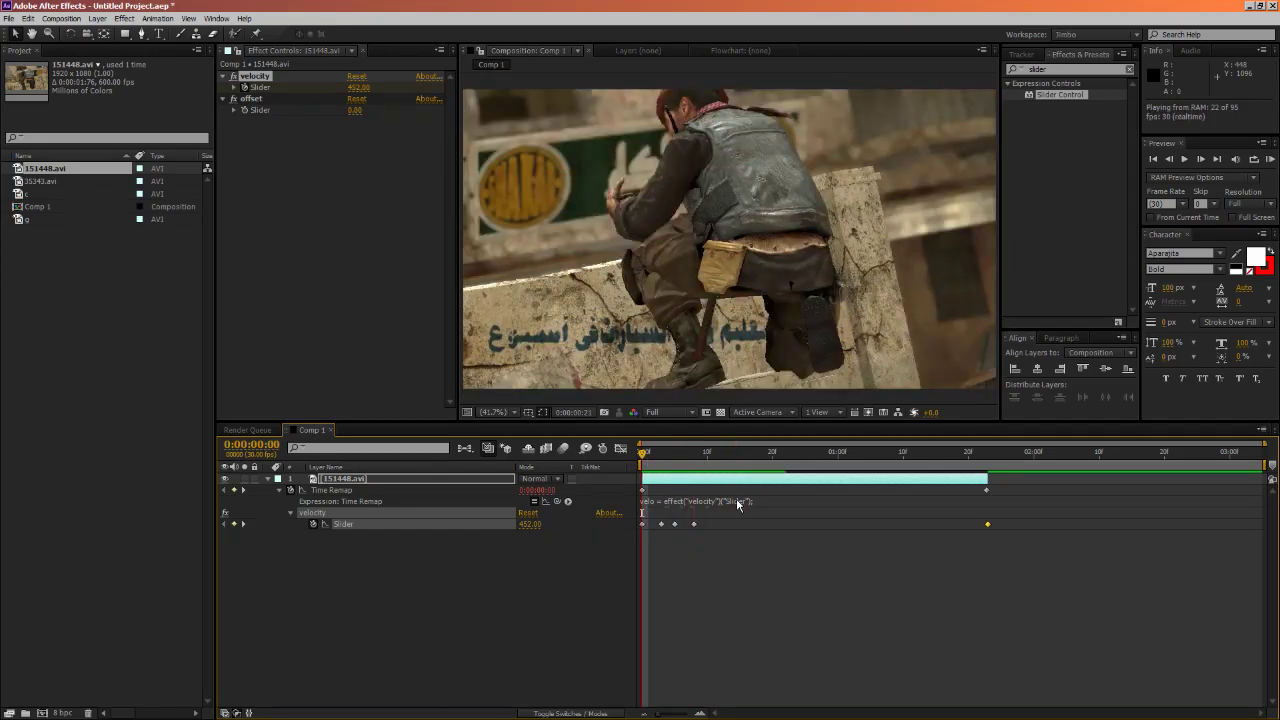
{"action": "key", "text": "space"}
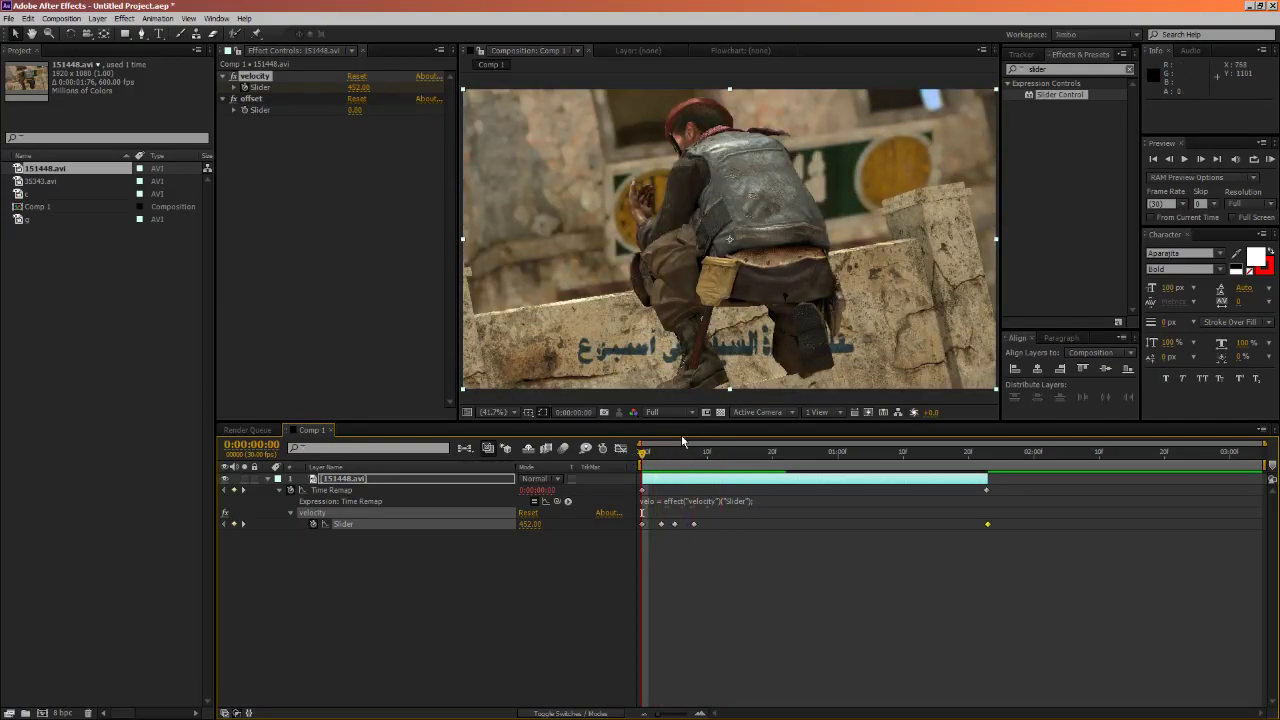
Keyframe the velocity slider at 8 at 0:00:00:14 and at a higher value at 0:00:00:16
{"action": "left_click_drag", "start_coordinate": [703, 455], "coordinate": [733, 453]}
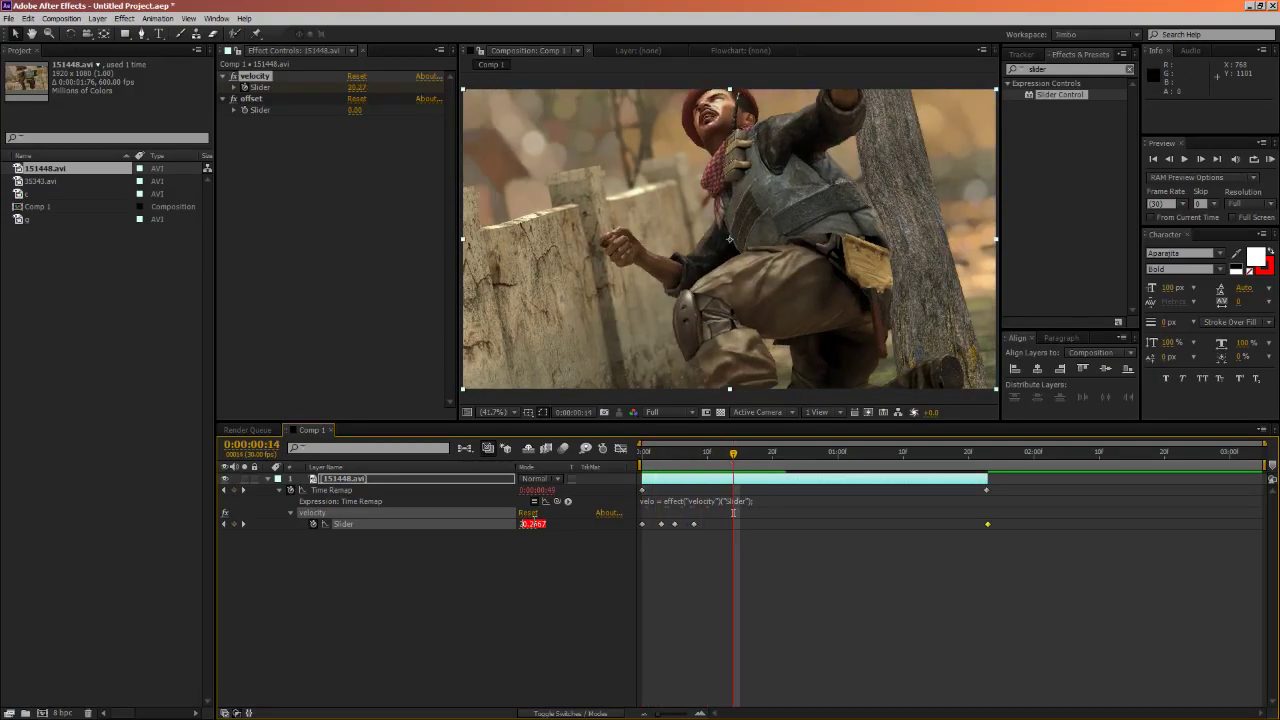
{"action": "key", "text": "Return"}
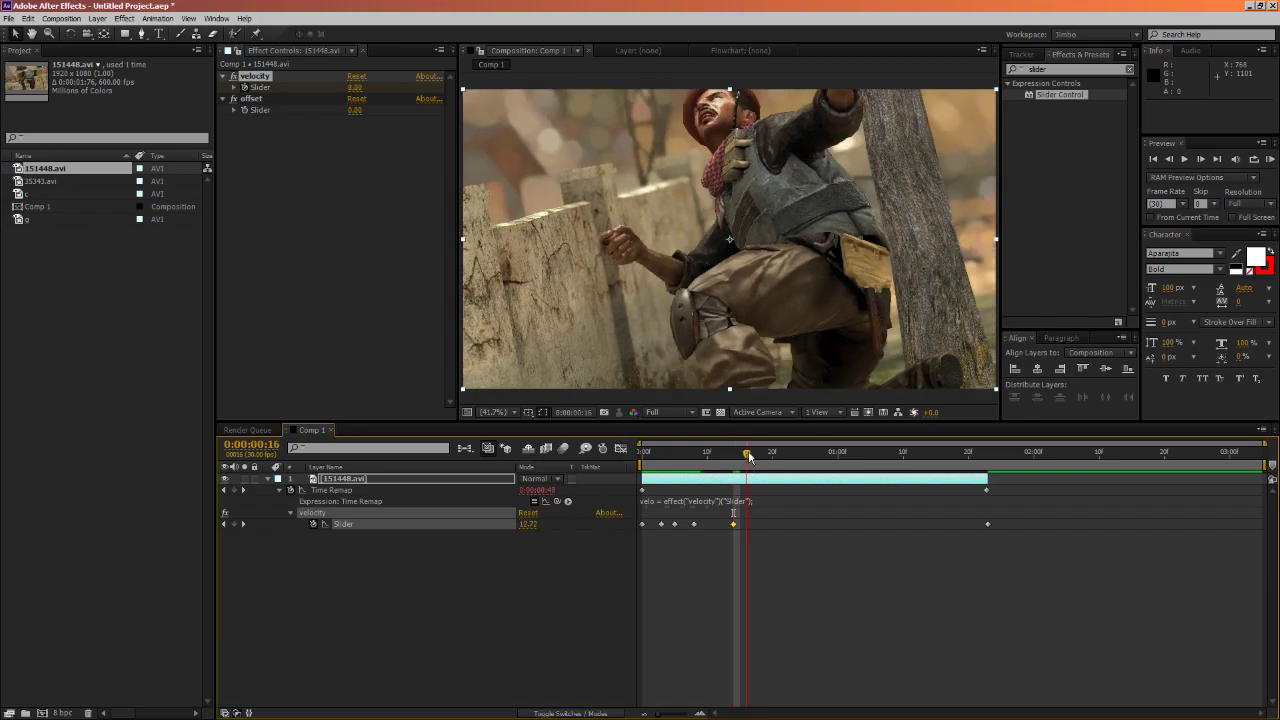
{"action": "left_click_drag", "start_coordinate": [737, 455], "coordinate": [747, 453]}
{"action": "left_click_drag", "start_coordinate": [530, 524], "coordinate": [599, 524]}
Add a velocity keyframe at 0:00:00:19, shift it to 0:00:00:18 and raise its value to 449.63
{"action": "left_click_drag", "start_coordinate": [747, 455], "coordinate": [767, 465]}
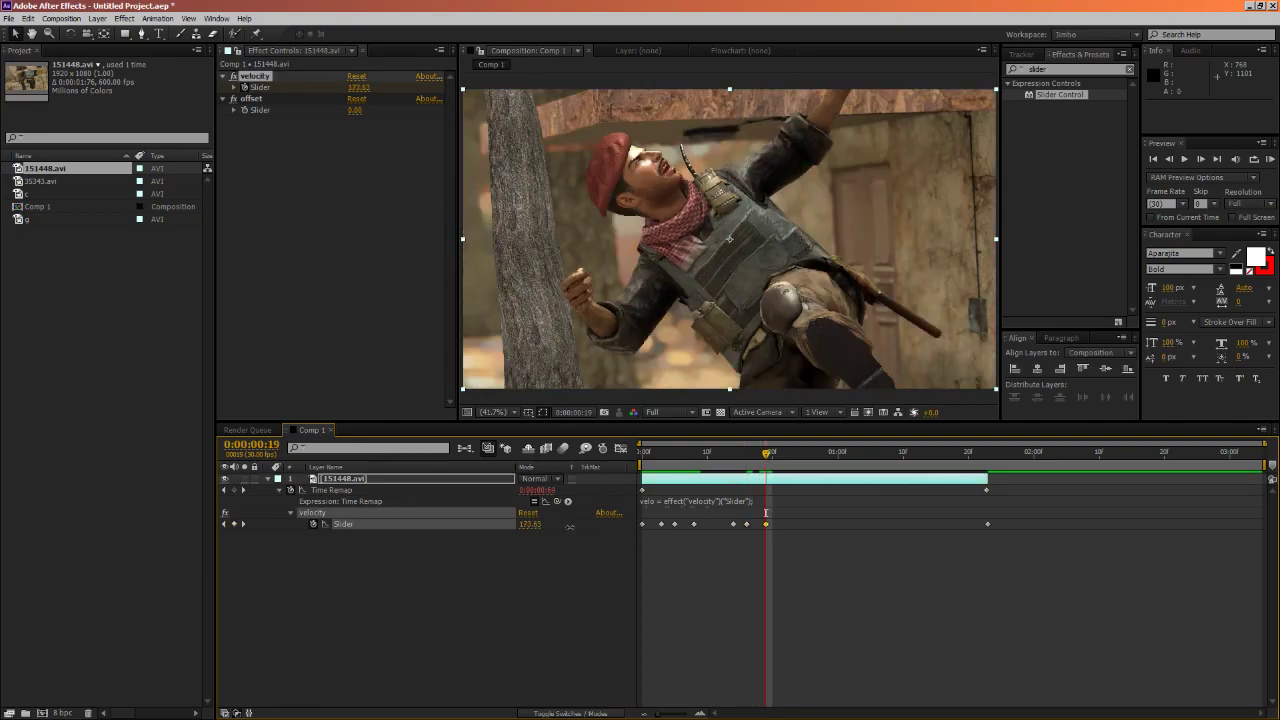
{"action": "left_click_drag", "start_coordinate": [569, 527], "coordinate": [763, 521]}
{"action": "left_click", "coordinate": [767, 538]}
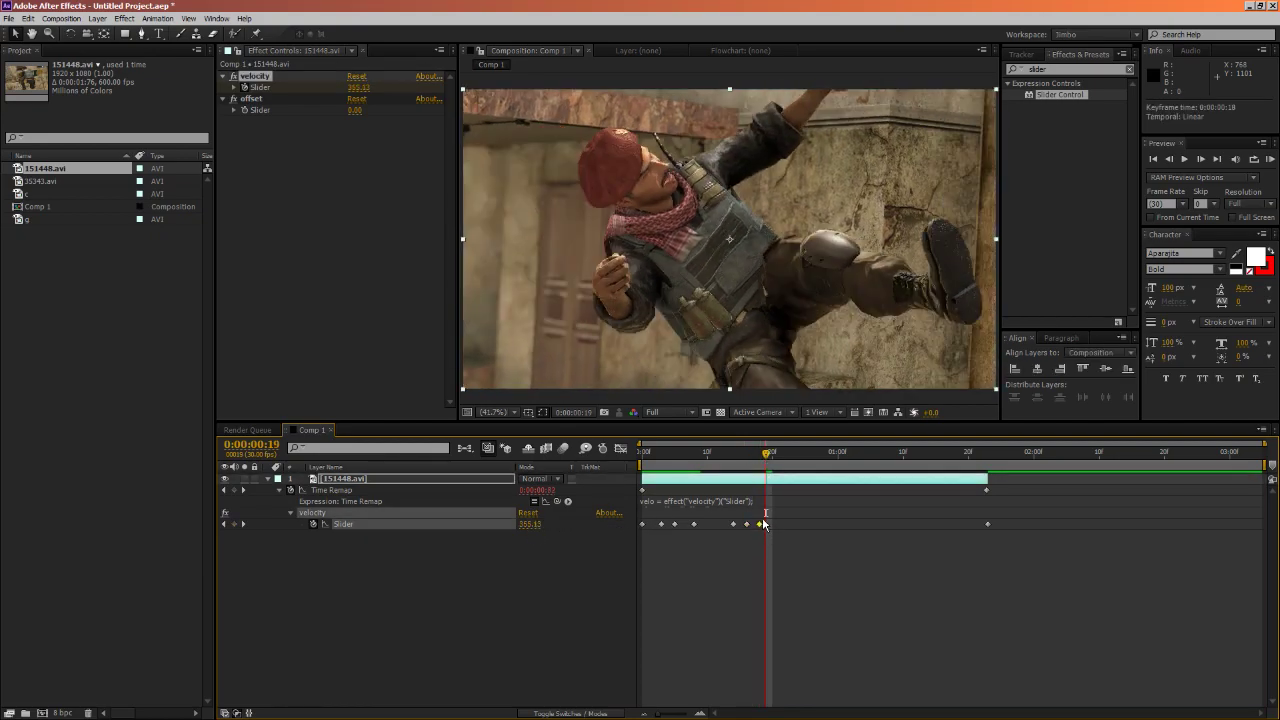
{"action": "left_click_drag", "start_coordinate": [763, 456], "coordinate": [759, 456]}
{"action": "left_click_drag", "start_coordinate": [528, 526], "coordinate": [669, 524]}
Play a RAM preview of the slow-down followed by the velocity increase
{"action": "left_click", "coordinate": [803, 530]}
{"action": "key", "text": "KP_0"}
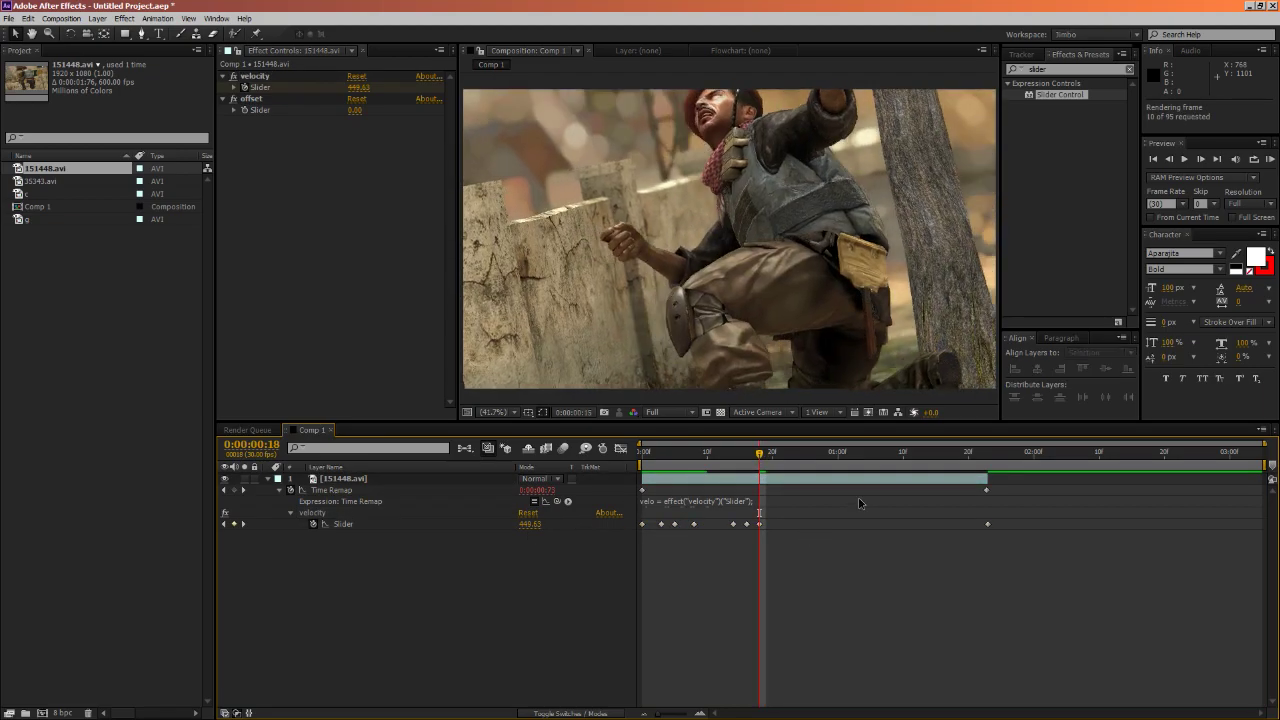
{"action": "key", "text": "KP_0"}
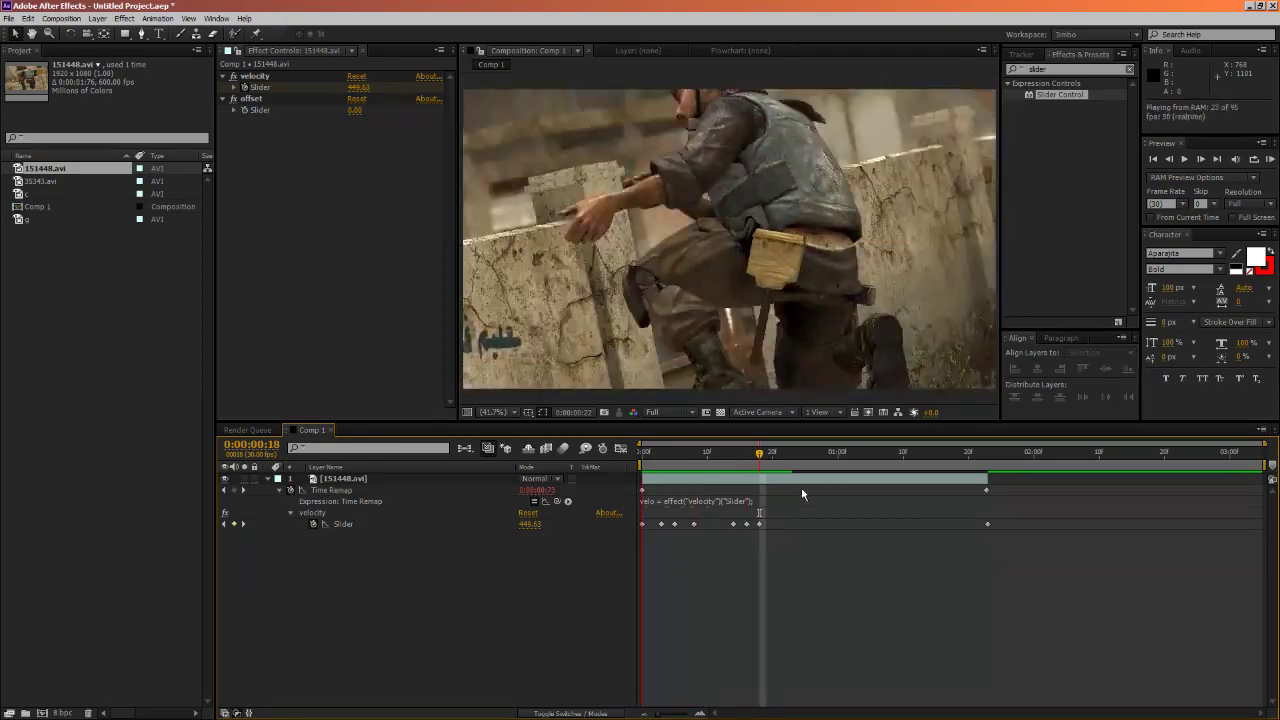
{"action": "mouse_move", "coordinate": [759, 458]}
{"action": "left_mouse_down"}
{"action": "mouse_move", "coordinate": [721, 464]}
{"action": "mouse_move", "coordinate": [759, 463]}
{"action": "left_mouse_up"}
Raise the 151448.avi layer's offset slider to 172, preview the result and go to 0:00:00:08
{"action": "left_click", "coordinate": [770, 488]}
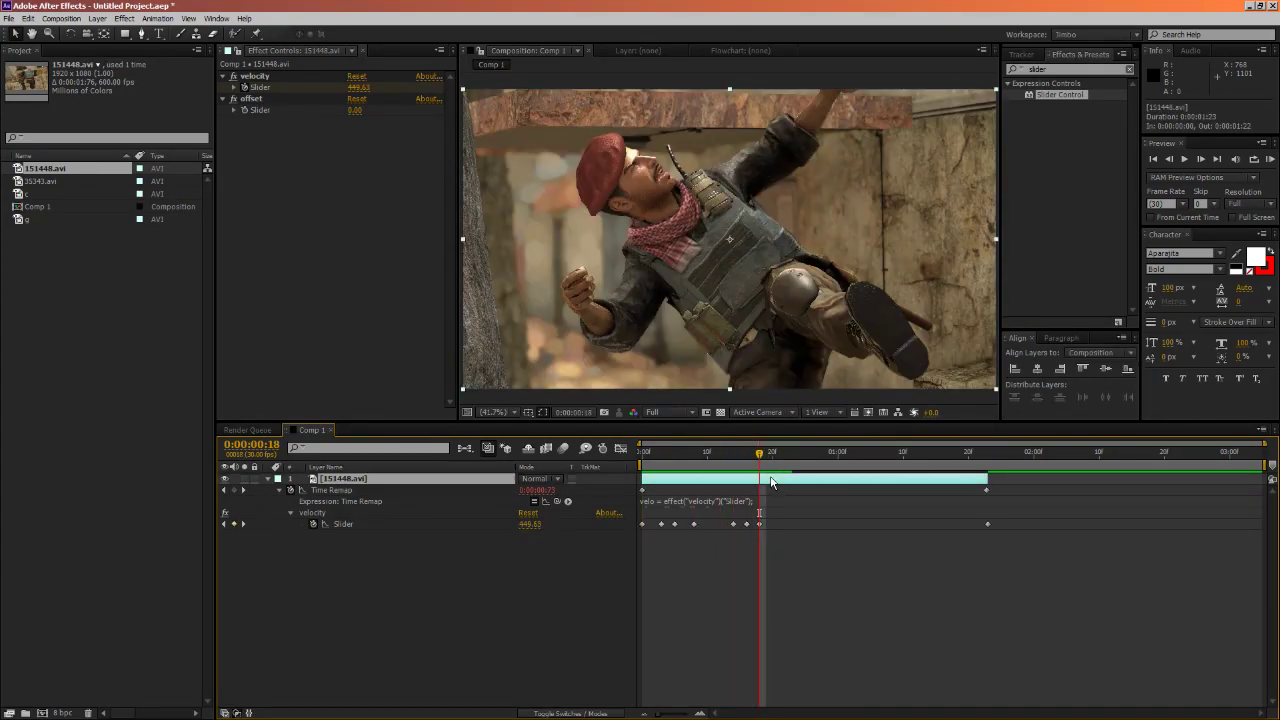
{"action": "left_click", "coordinate": [250, 98]}
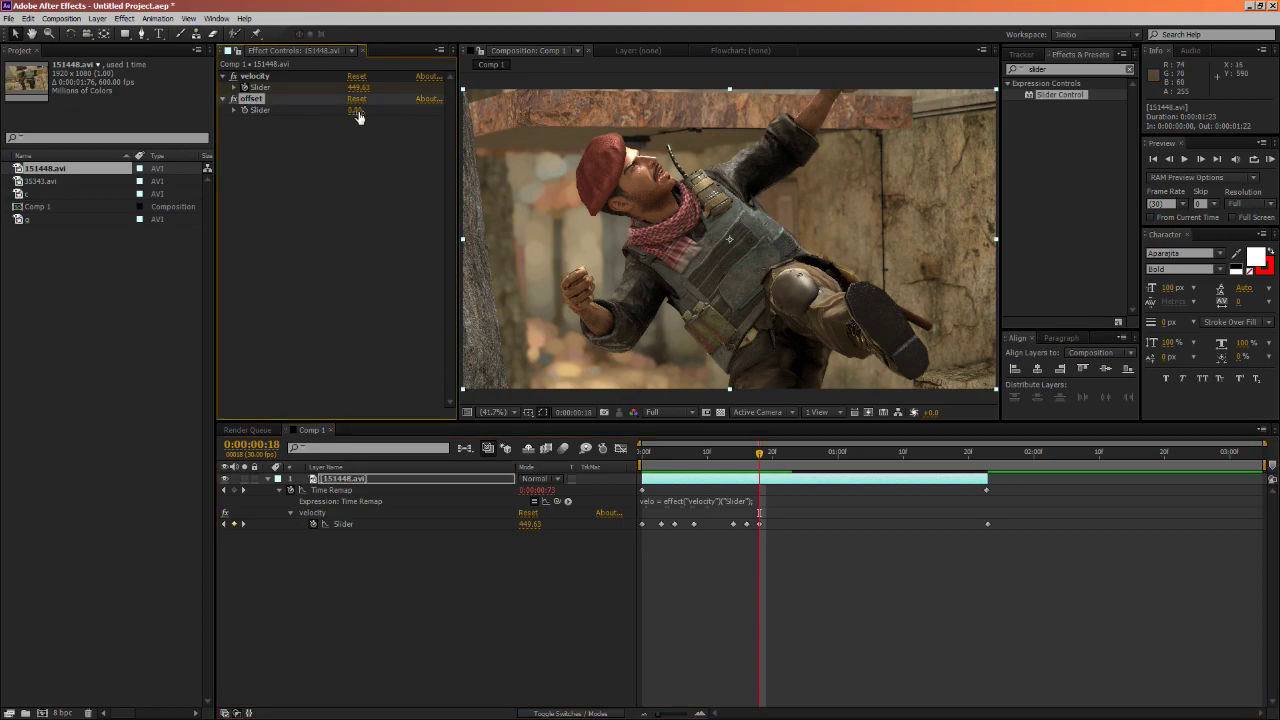
{"action": "left_click_drag", "start_coordinate": [358, 117], "coordinate": [482, 120]}
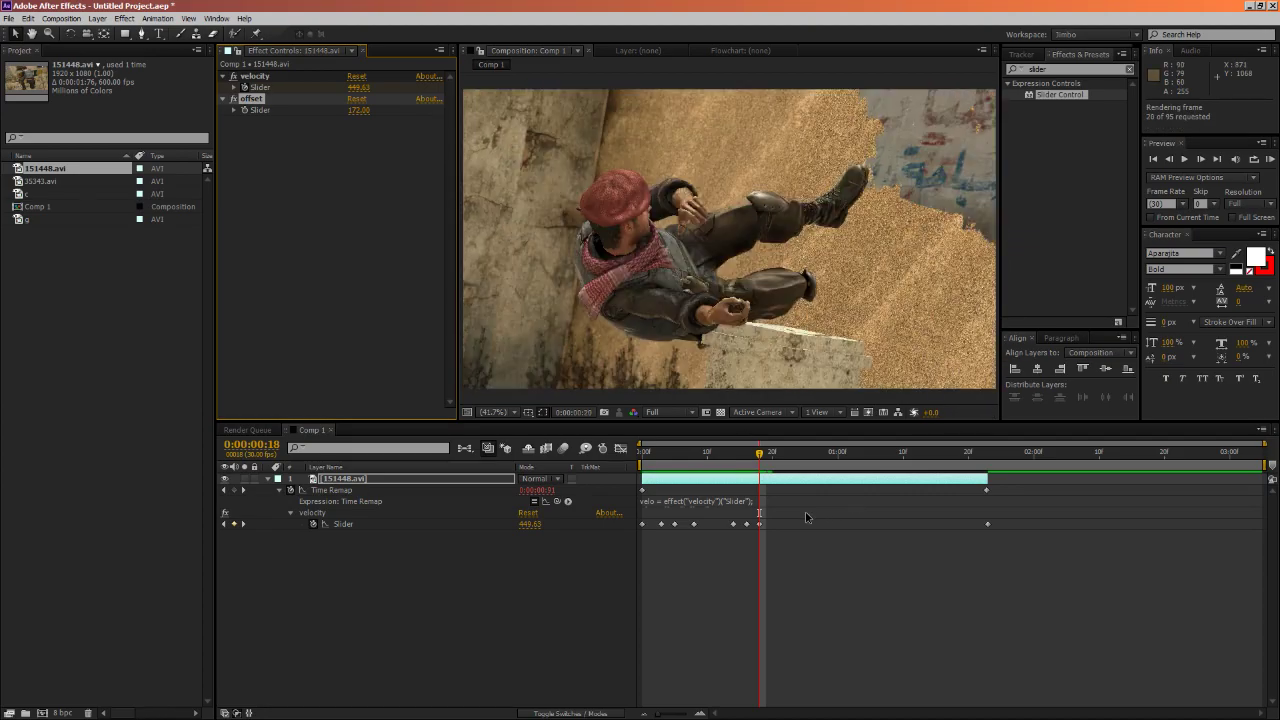
{"action": "left_click", "coordinate": [700, 457]}
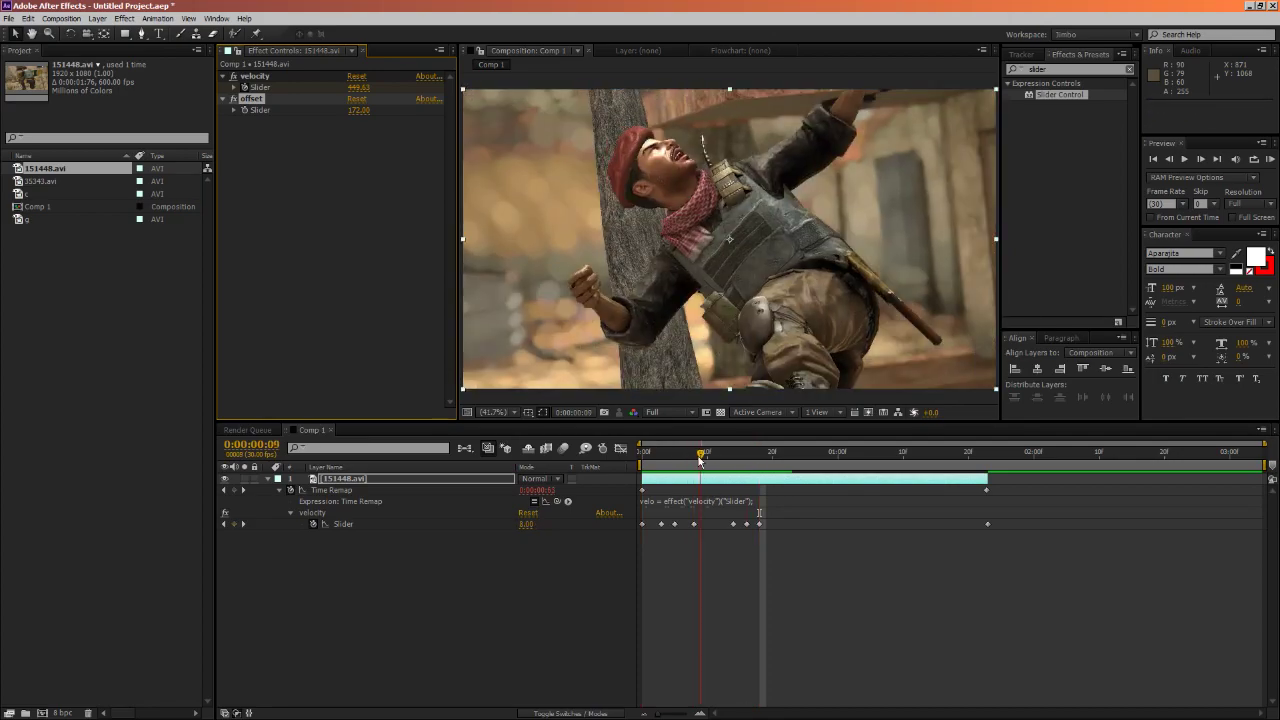
{"action": "left_click", "coordinate": [694, 457]}
Reset the offset slider to 0 and raise it to 115 at 0:00:00:11
{"action": "left_click", "coordinate": [359, 110]}
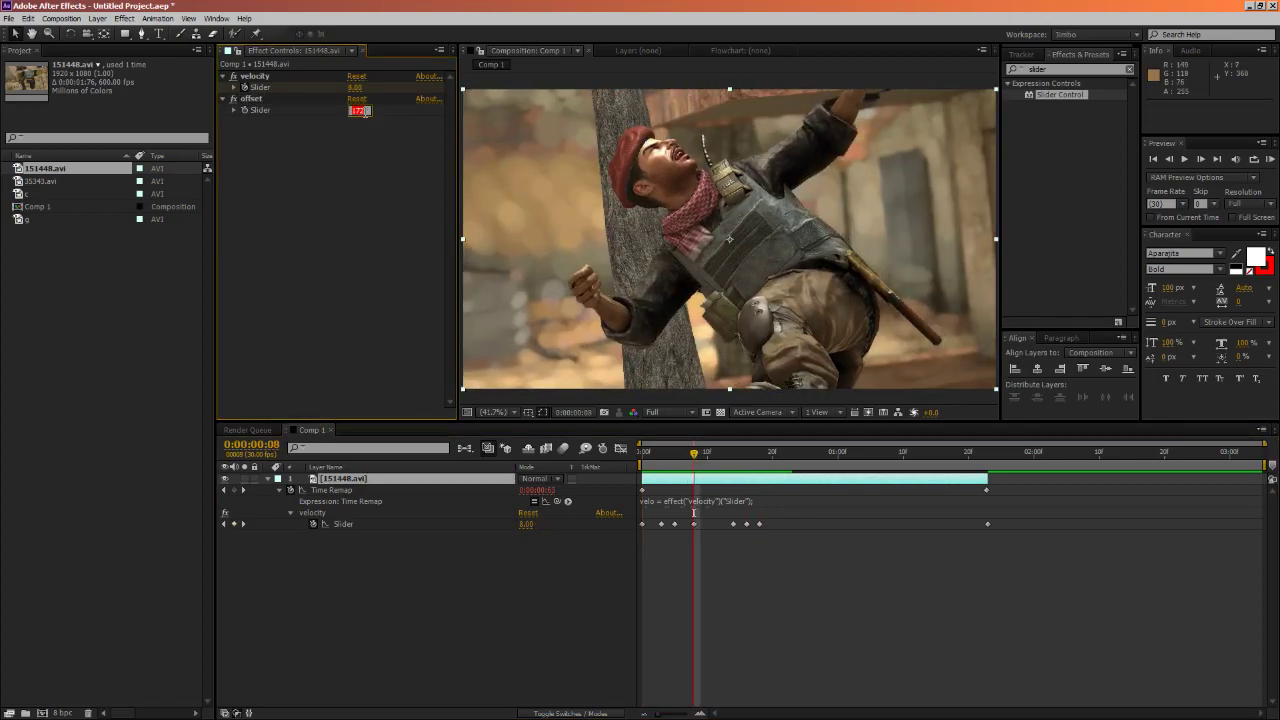
{"action": "type", "text": "0"}
{"action": "key", "text": "Return"}
{"action": "left_click", "coordinate": [707, 457]}
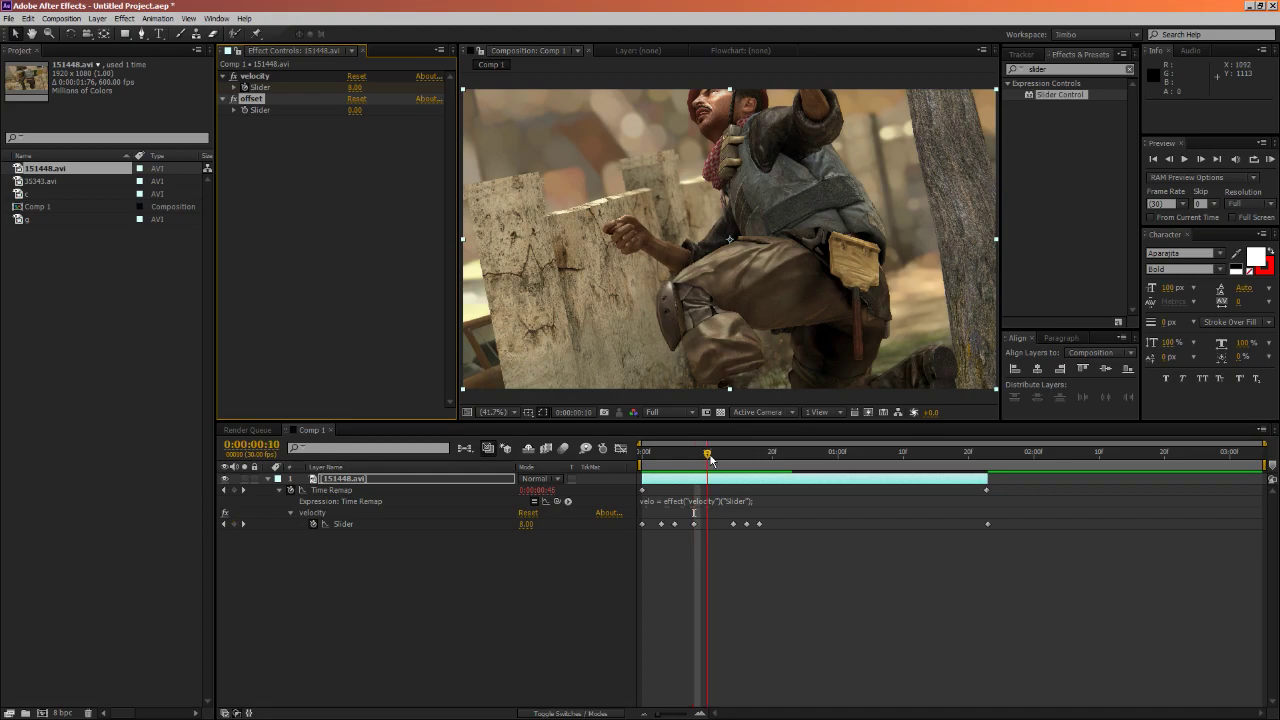
{"action": "left_click", "coordinate": [712, 457]}
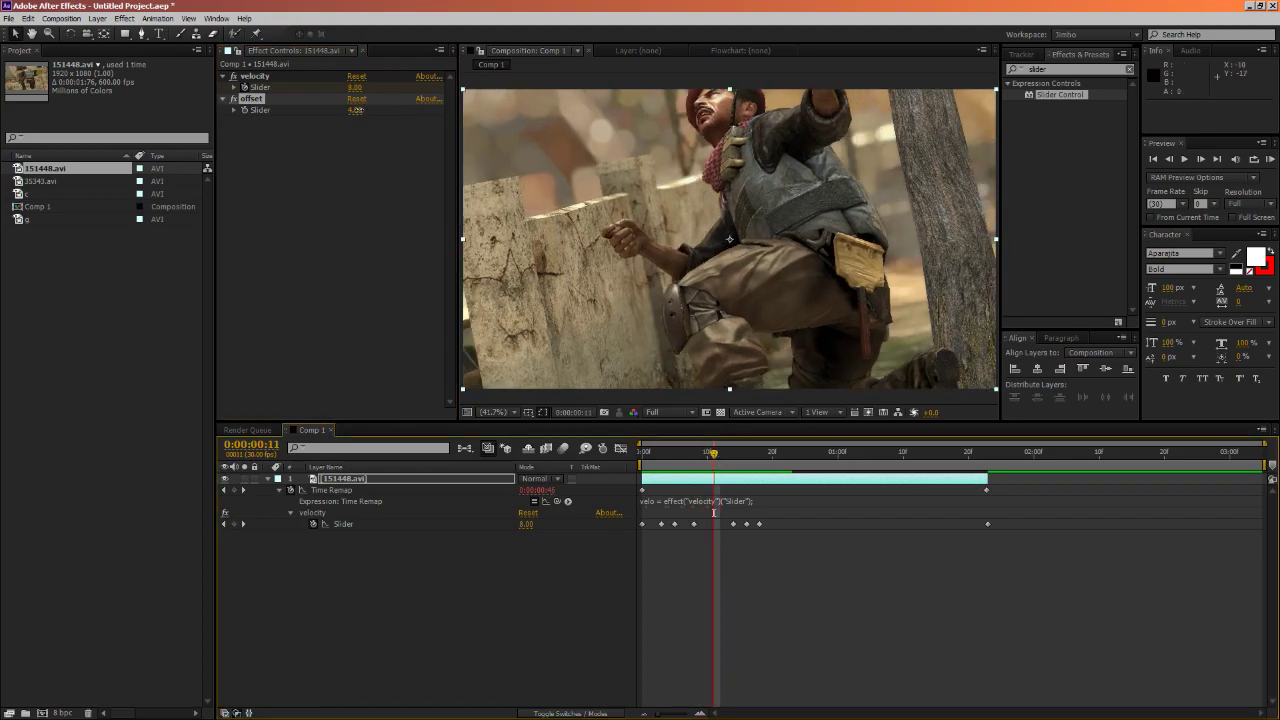
{"action": "left_click_drag", "start_coordinate": [356, 110], "coordinate": [446, 129]}
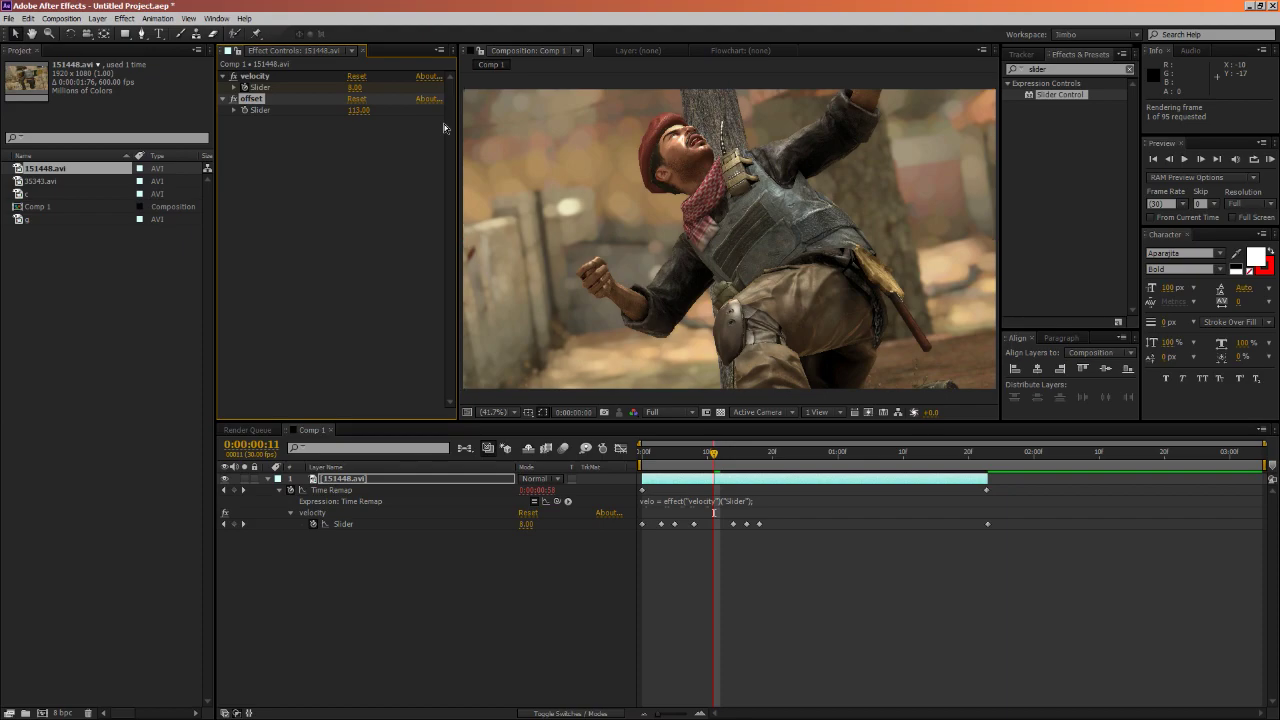
Keyframe the offset slider at 115 at 0:00:00:10 and at 231 at 0:00:00:11, stepping through the frames to check the jump
{"action": "left_click_drag", "start_coordinate": [717, 456], "coordinate": [709, 459]}
{"action": "left_click", "coordinate": [244, 111]}
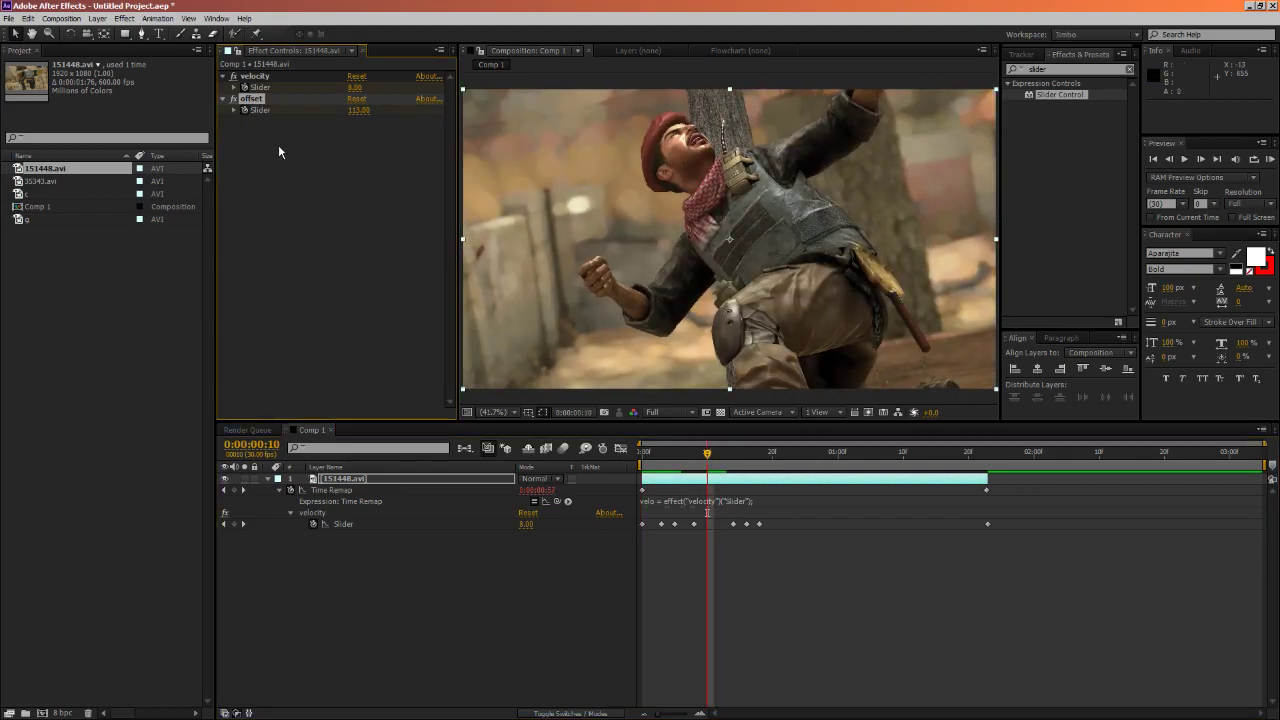
{"action": "left_click", "coordinate": [716, 460]}
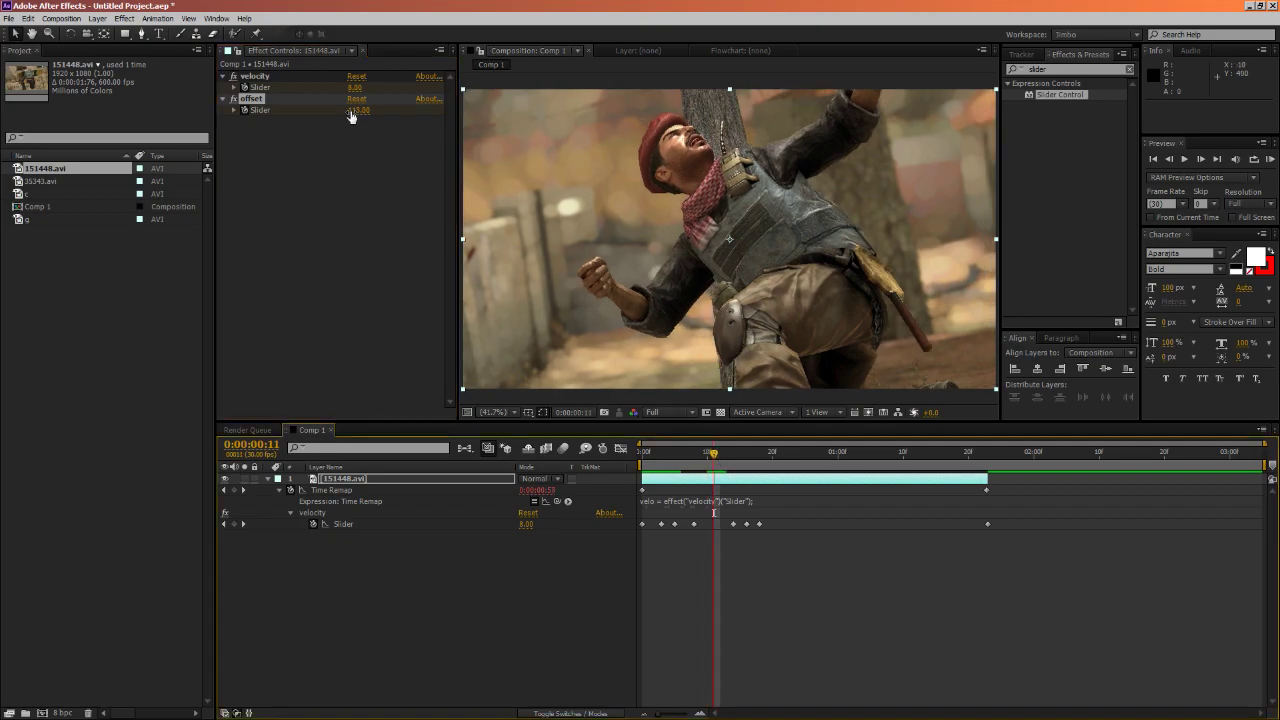
{"action": "left_click_drag", "start_coordinate": [358, 110], "coordinate": [440, 117]}
{"action": "left_click", "coordinate": [1168, 162]}
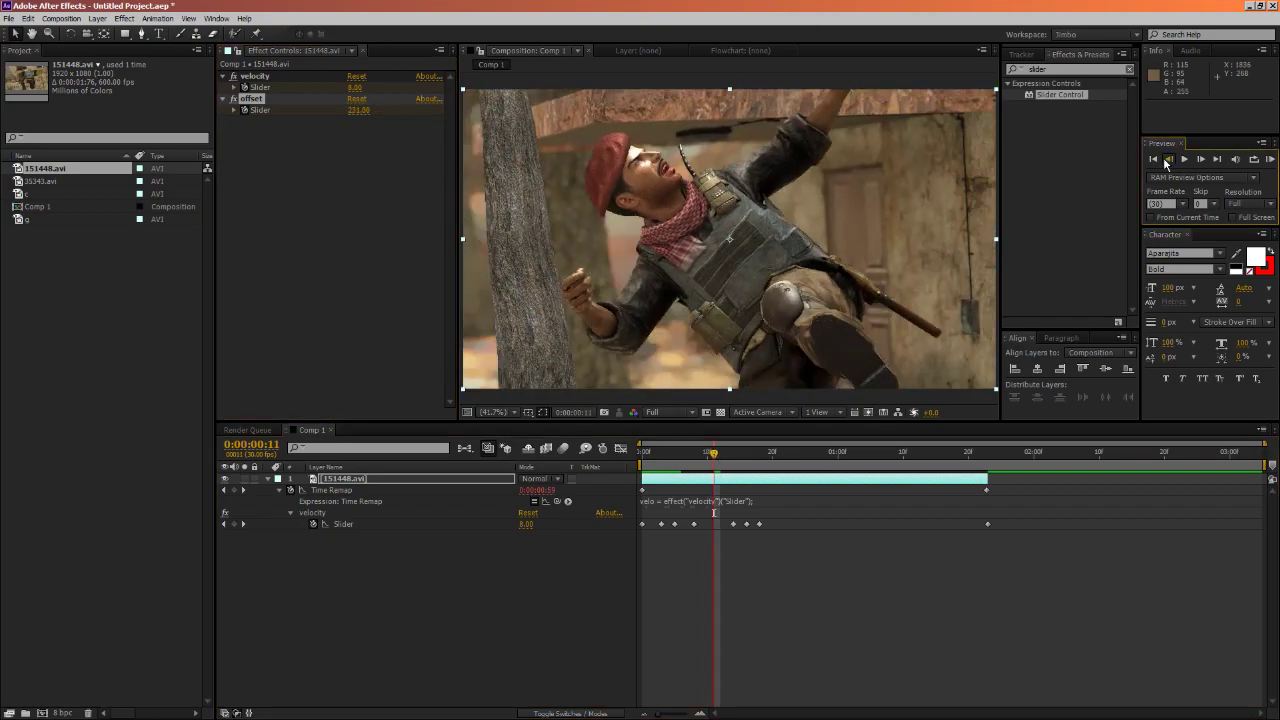
{"action": "left_click", "coordinate": [1200, 163]}
{"action": "left_click", "coordinate": [1200, 160]}
{"action": "left_click", "coordinate": [1200, 160]}
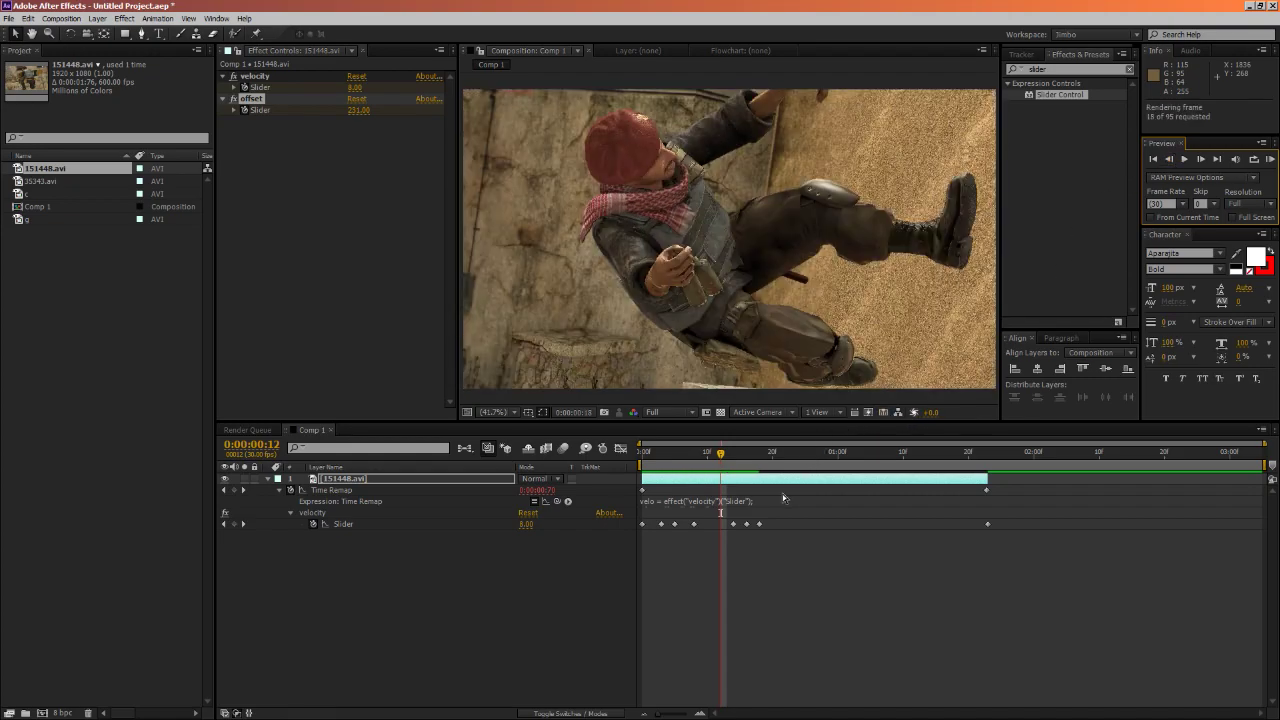
Remove the offset slider's keyframes and set the offset to 100
{"action": "left_click", "coordinate": [268, 110]}
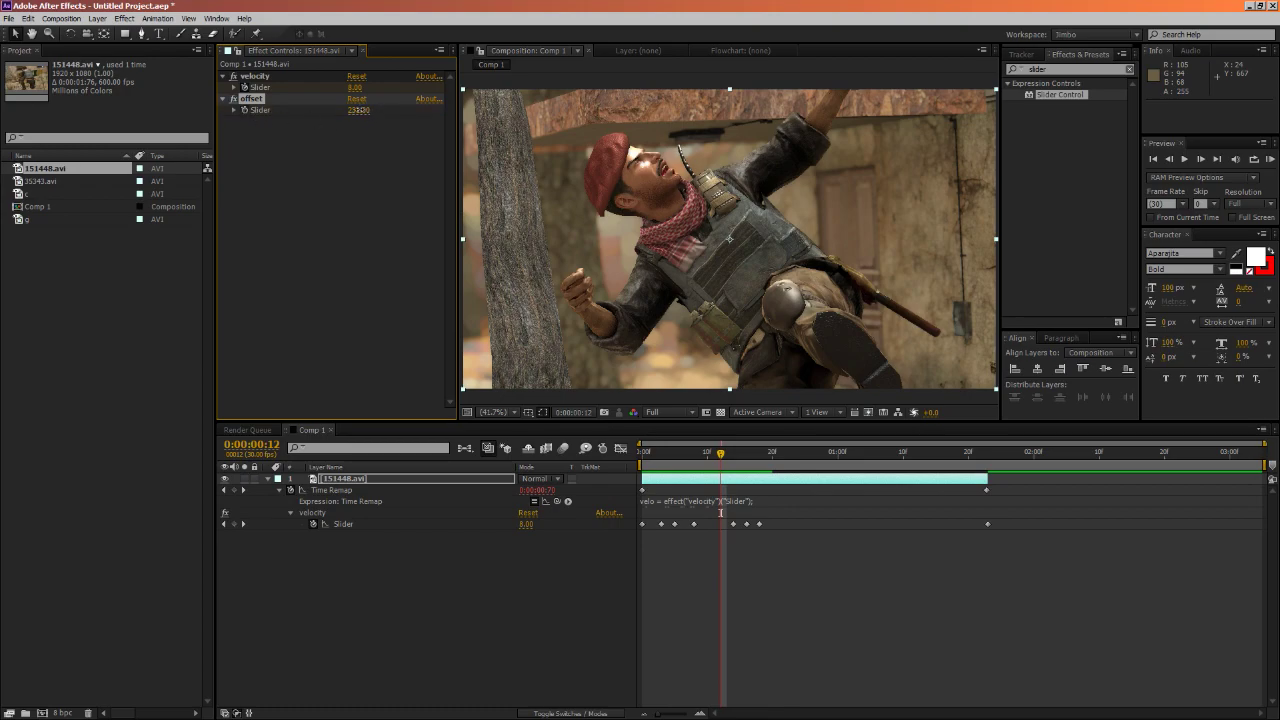
{"action": "left_click", "coordinate": [360, 110]}
{"action": "type", "text": "100"}
{"action": "key", "text": "Return"}
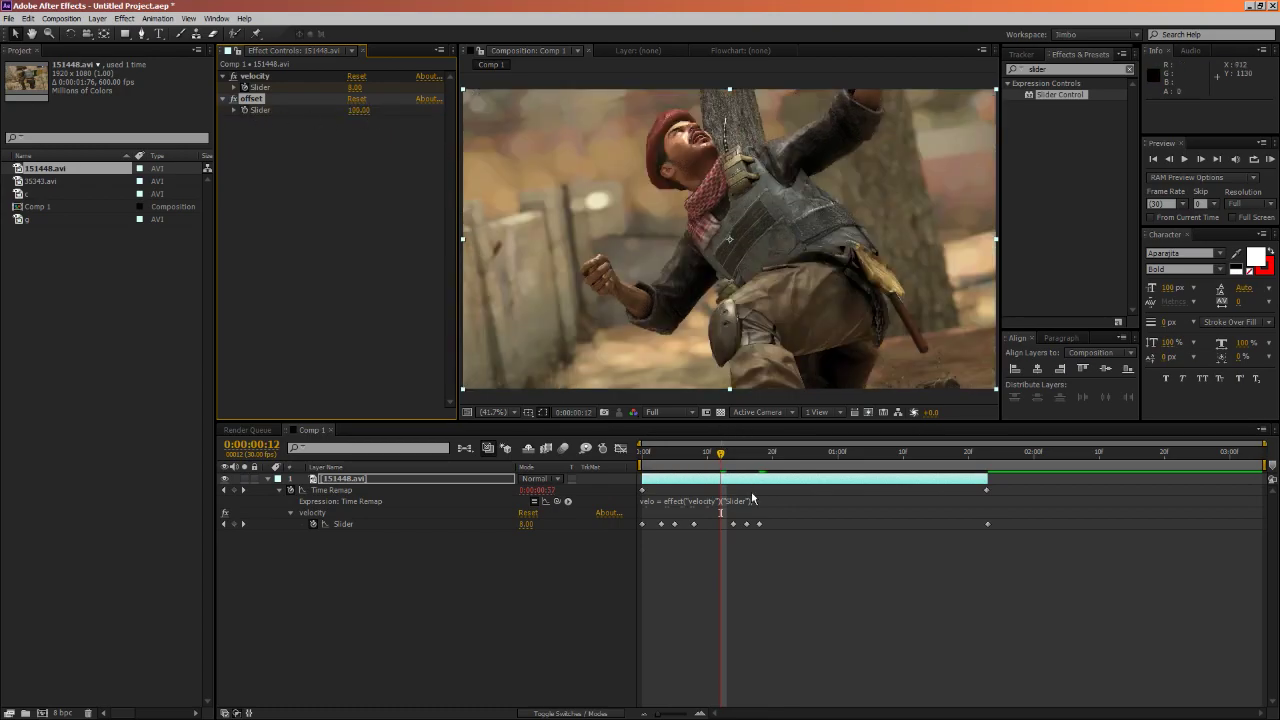
Split the 151448.avi layer at 0:00:00:18, delete the remainder and play a RAM preview
{"action": "left_click_drag", "start_coordinate": [758, 460], "coordinate": [766, 462]}
{"action": "key", "text": "ctrl+shift+d"}
{"action": "key", "text": "Delete"}
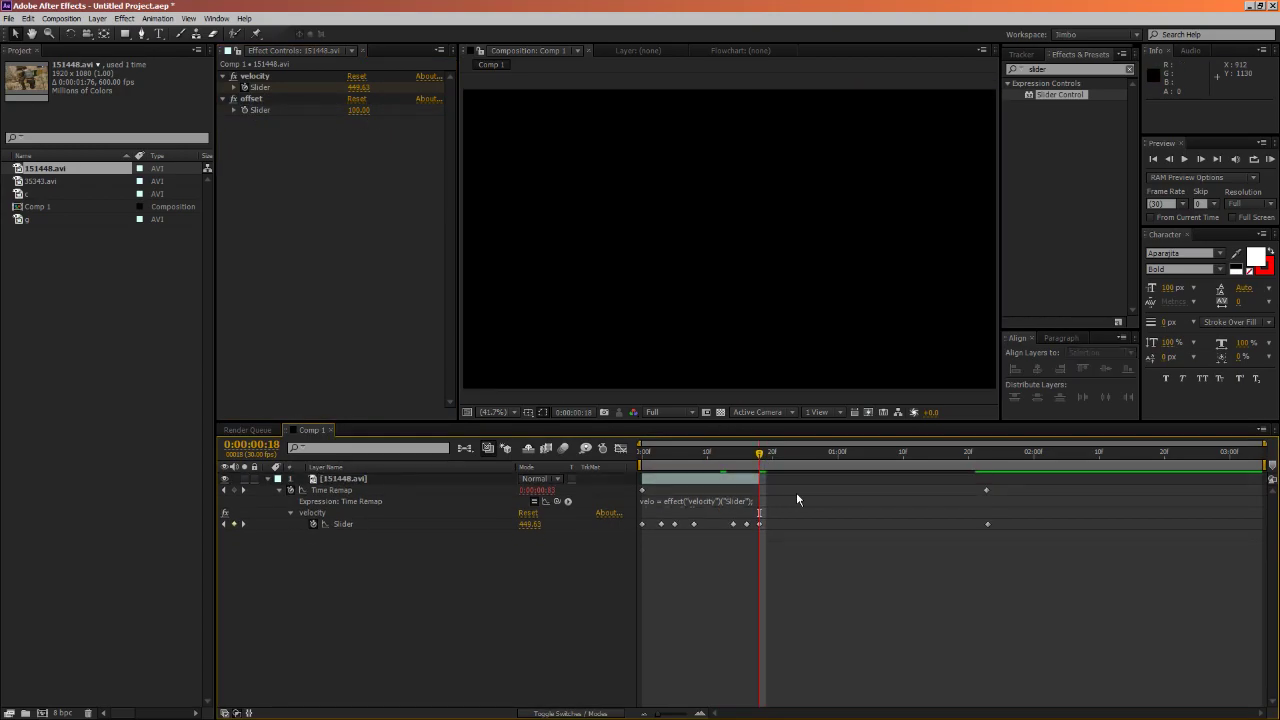
{"action": "key", "text": "KP_0"}
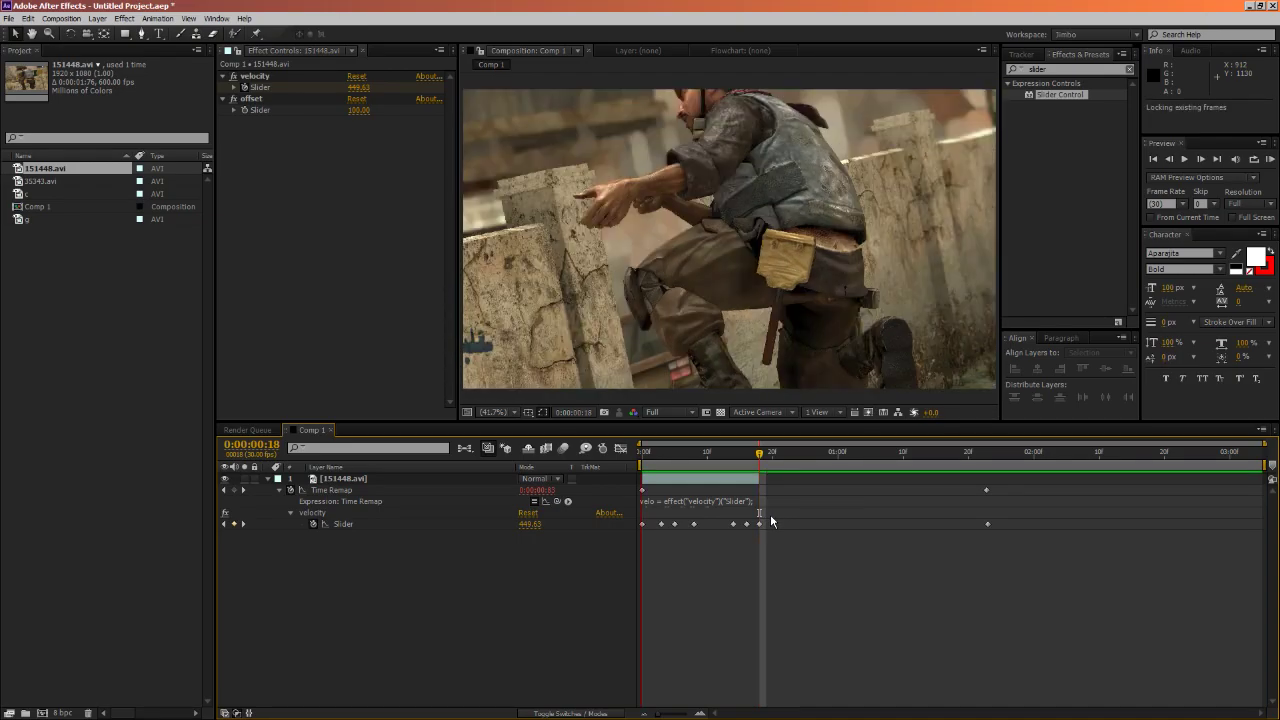
Add 35343.avi to the composition above the 151448.avi layer and select the 151448.avi layer
{"action": "left_click_drag", "start_coordinate": [759, 455], "coordinate": [699, 461]}
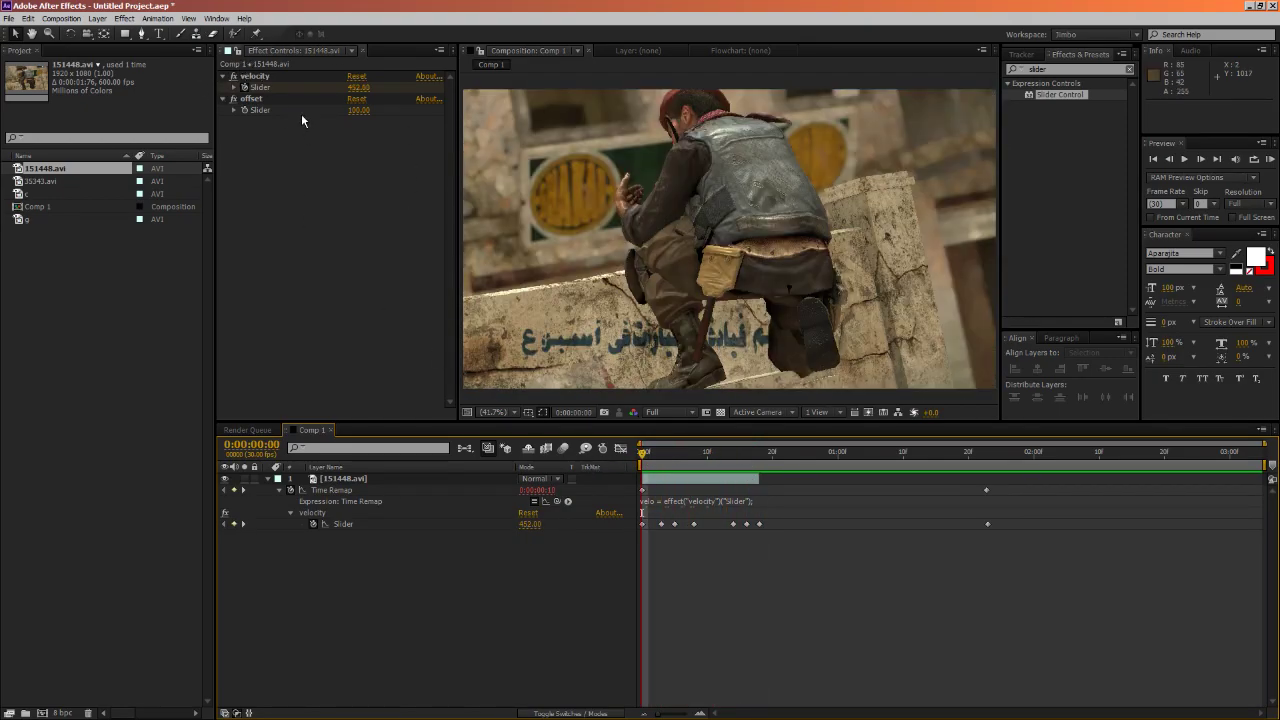
{"action": "left_click", "coordinate": [358, 479]}
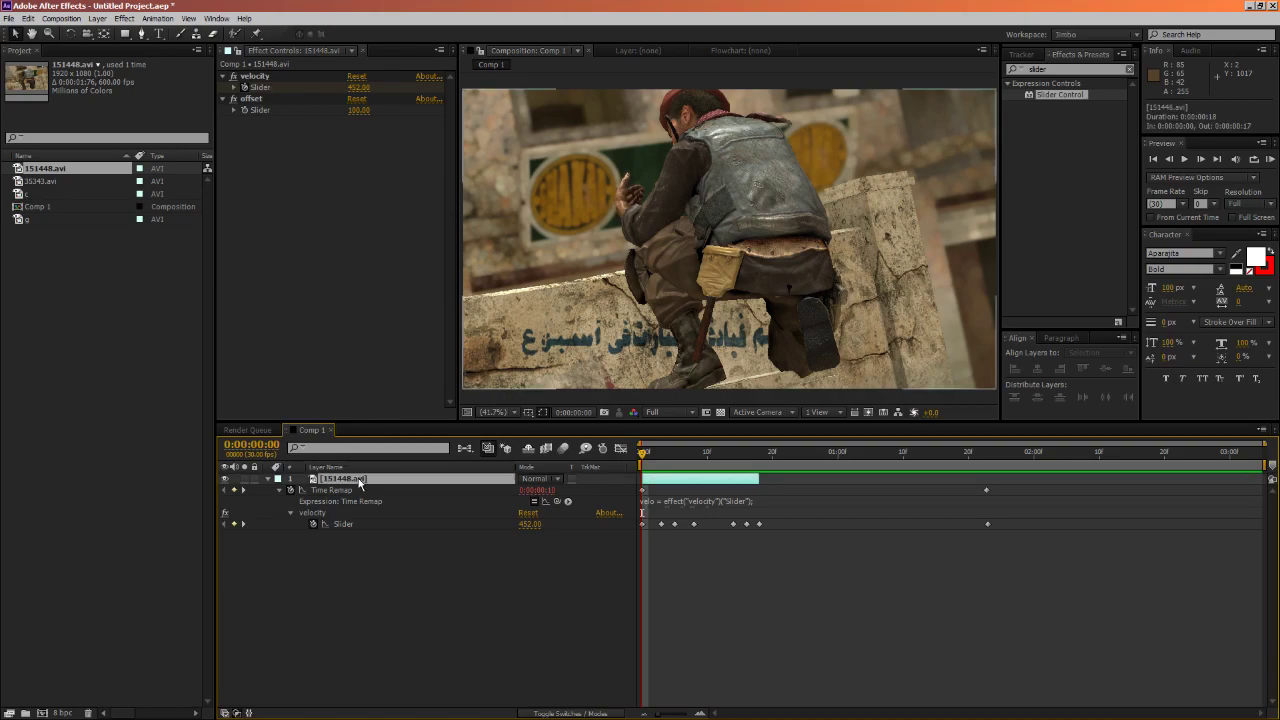
{"action": "left_click", "coordinate": [98, 191]}
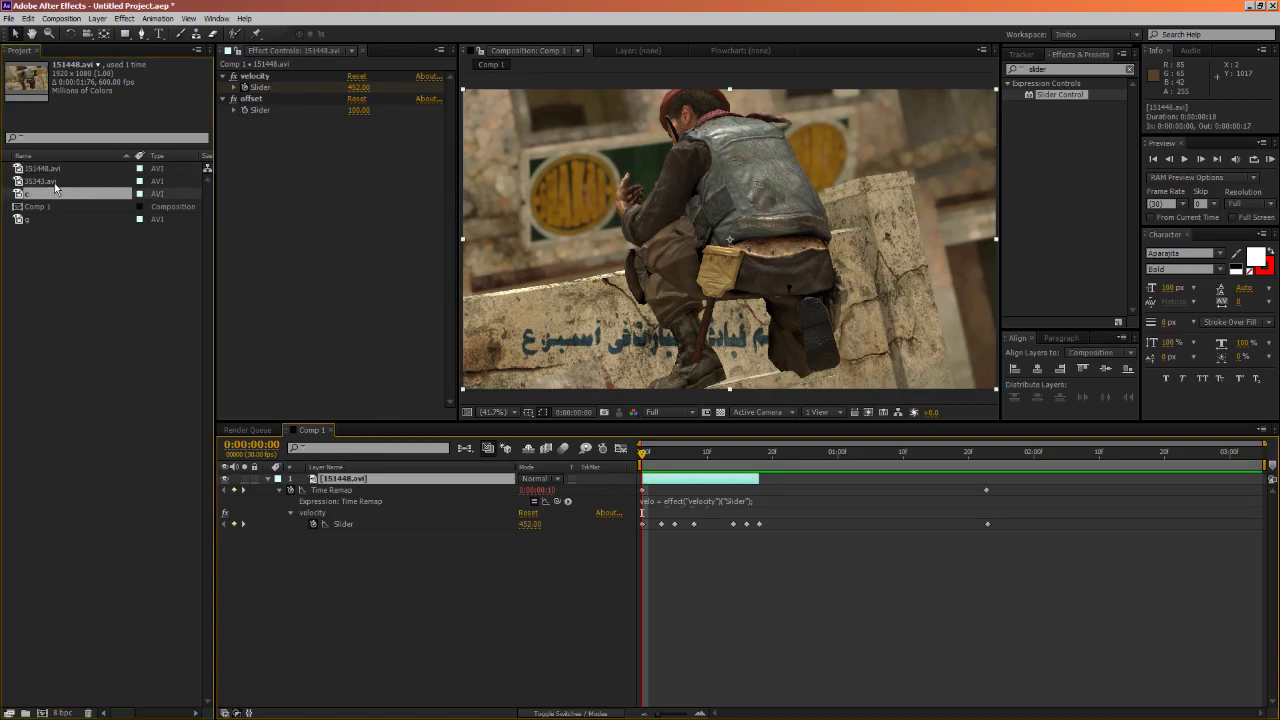
{"action": "left_click", "coordinate": [40, 184]}
{"action": "left_click_drag", "start_coordinate": [35, 184], "coordinate": [340, 478]}
{"action": "left_click", "coordinate": [355, 490]}
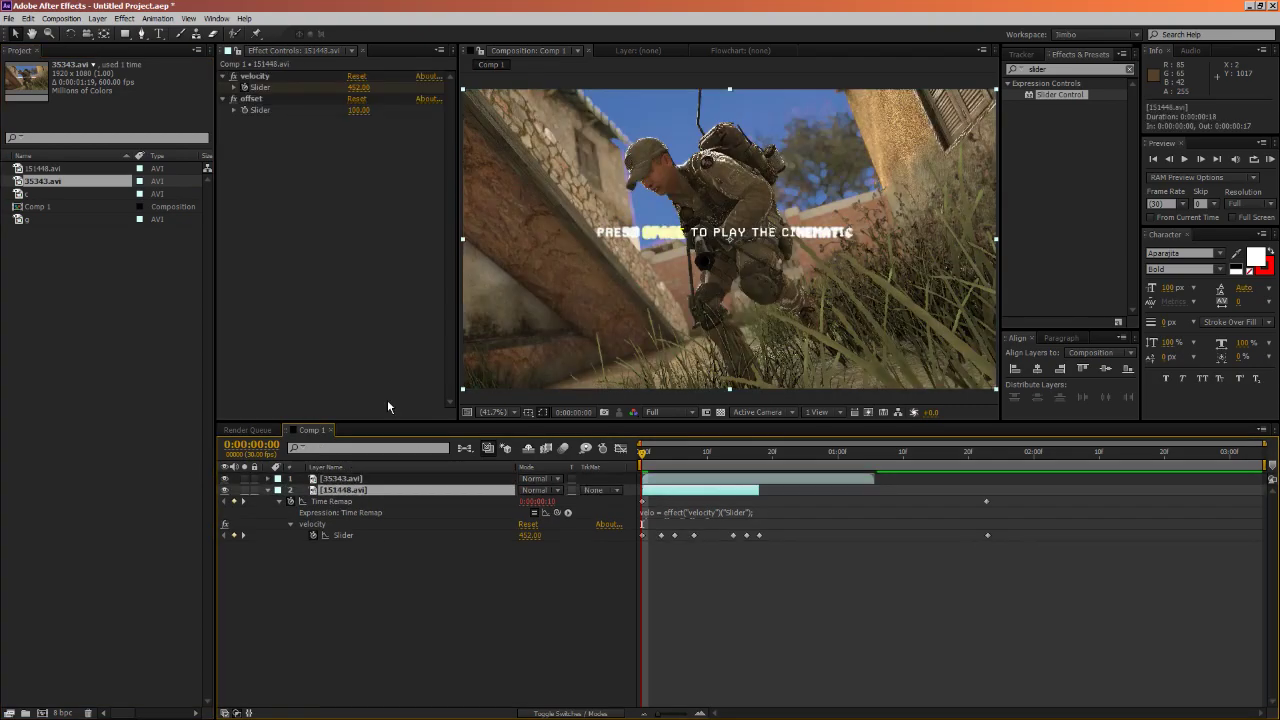
Copy the velocity and offset slider effects from the 151448.avi layer to the 35343.avi layer
{"action": "left_click", "coordinate": [311, 195]}
{"action": "key", "text": "ctrl+a"}
{"action": "key", "text": "ctrl+c"}
{"action": "left_click", "coordinate": [364, 480]}
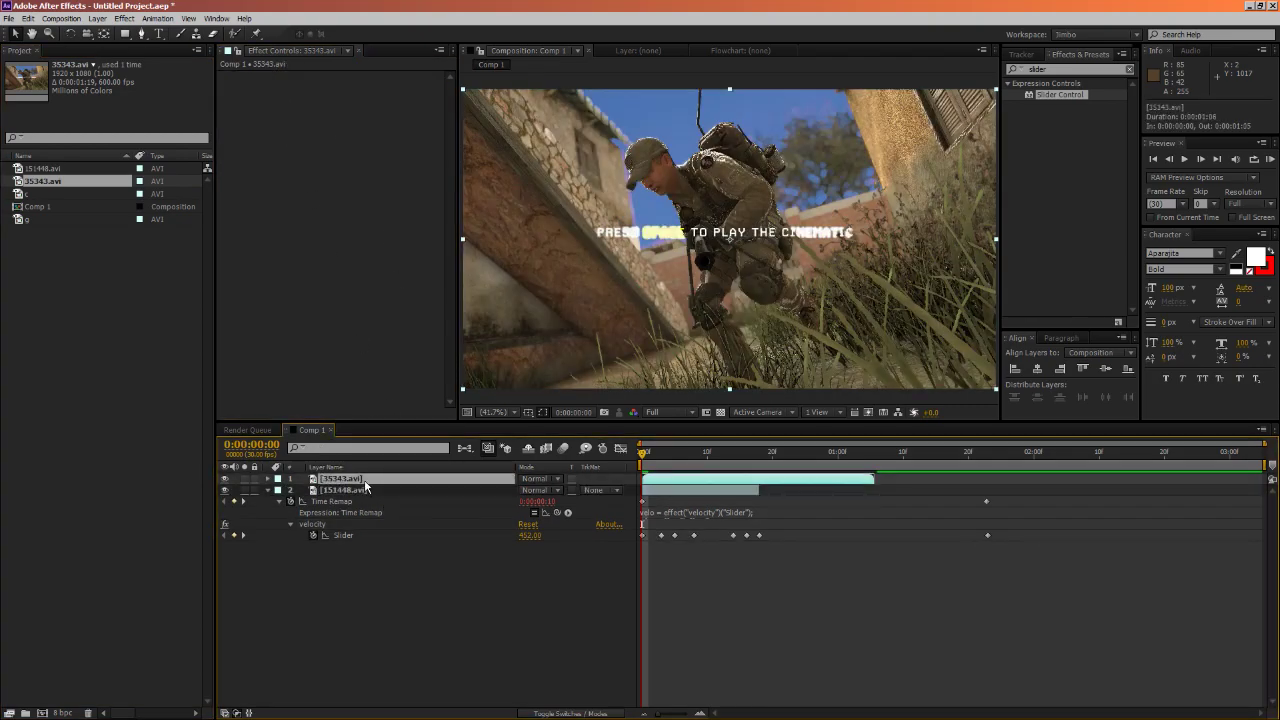
{"action": "key", "text": "ctrl+v"}
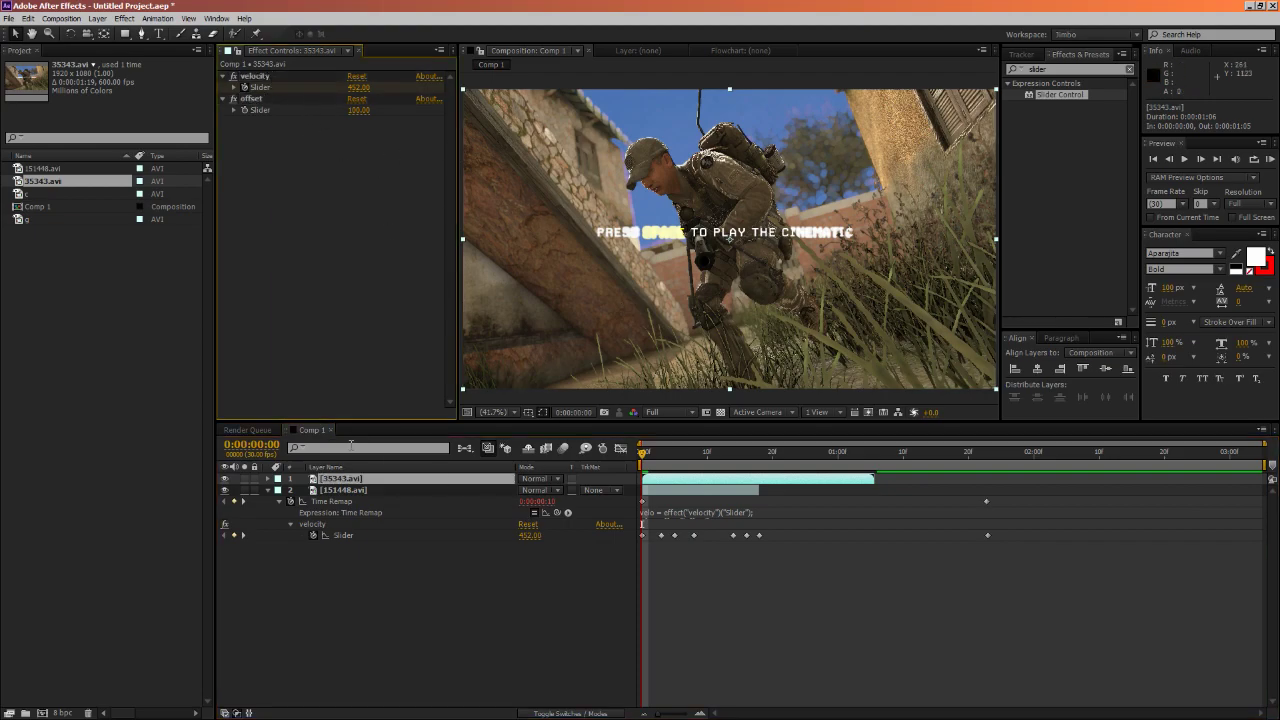
Enable time remapping on the 35343.avi layer and paste in the Time Remap expression copied from the 151448.avi layer
{"action": "left_click", "coordinate": [340, 490]}
{"action": "left_click", "coordinate": [687, 512]}
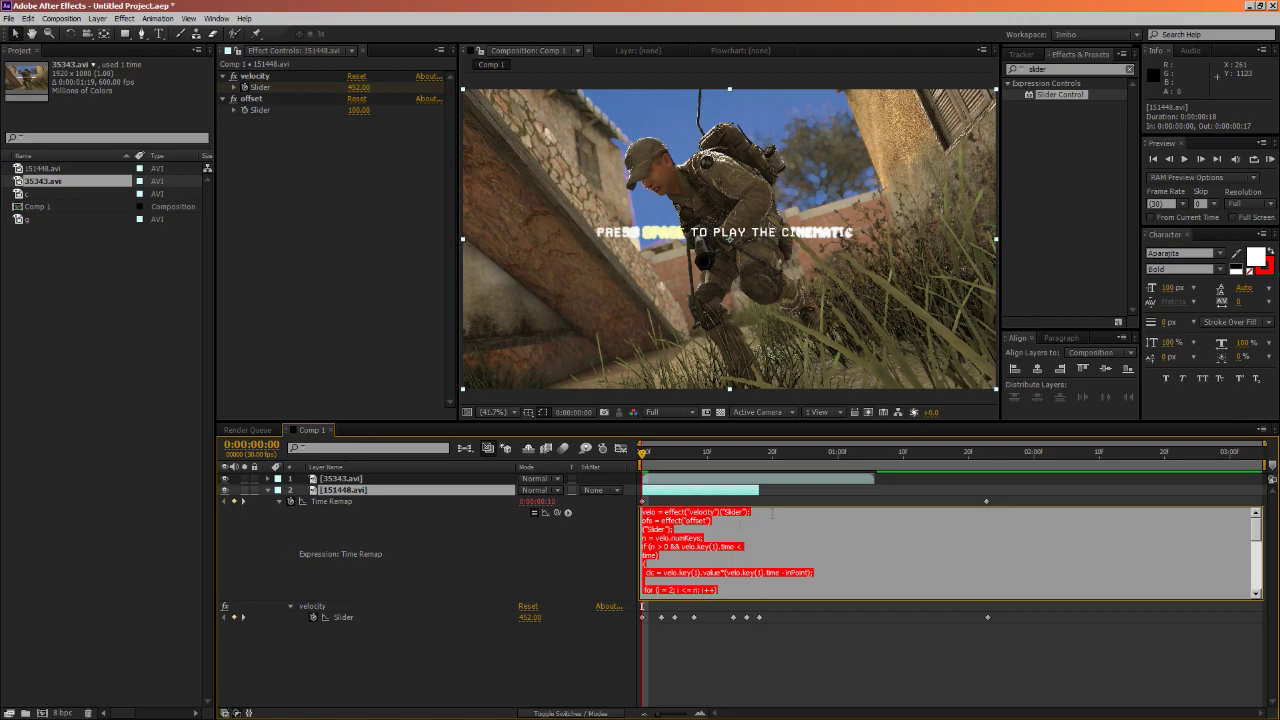
{"action": "left_click", "coordinate": [480, 548]}
{"action": "left_click", "coordinate": [363, 480]}
{"action": "key", "text": "ctrl+alt+t"}
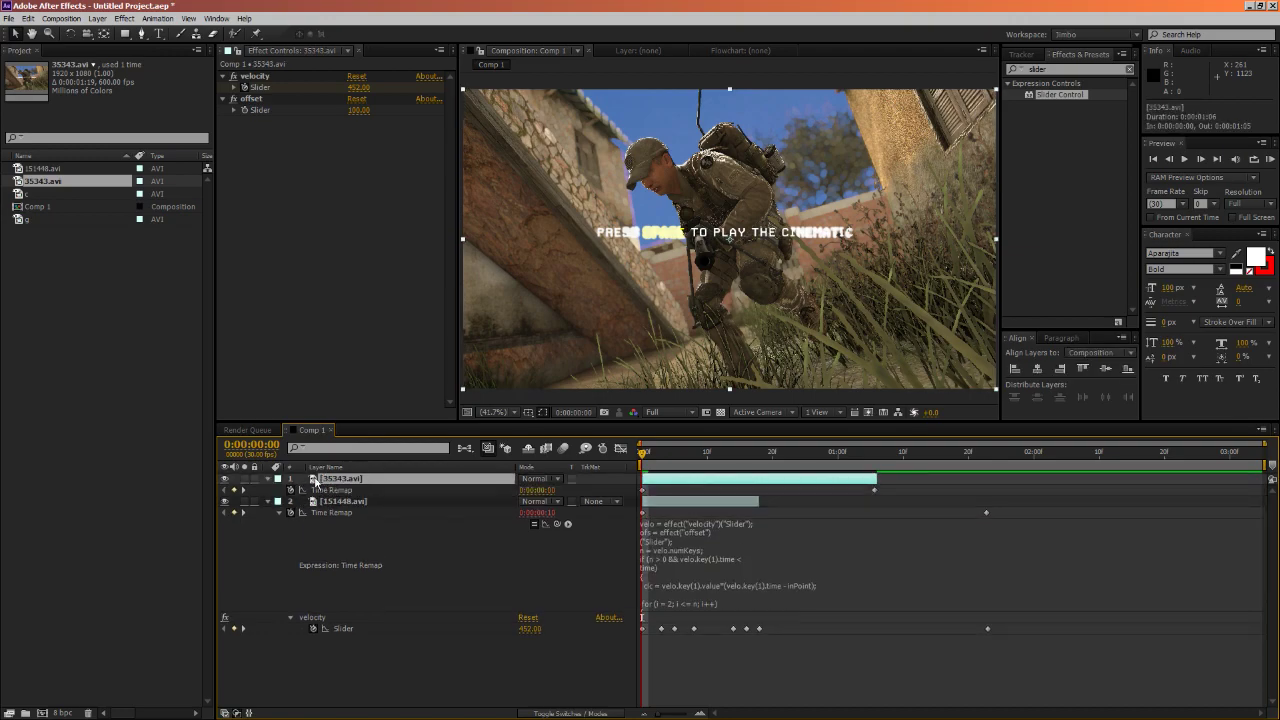
{"action": "left_click", "coordinate": [289, 491], "text": "alt"}
{"action": "key", "text": "ctrl+v"}
{"action": "left_click", "coordinate": [849, 530]}
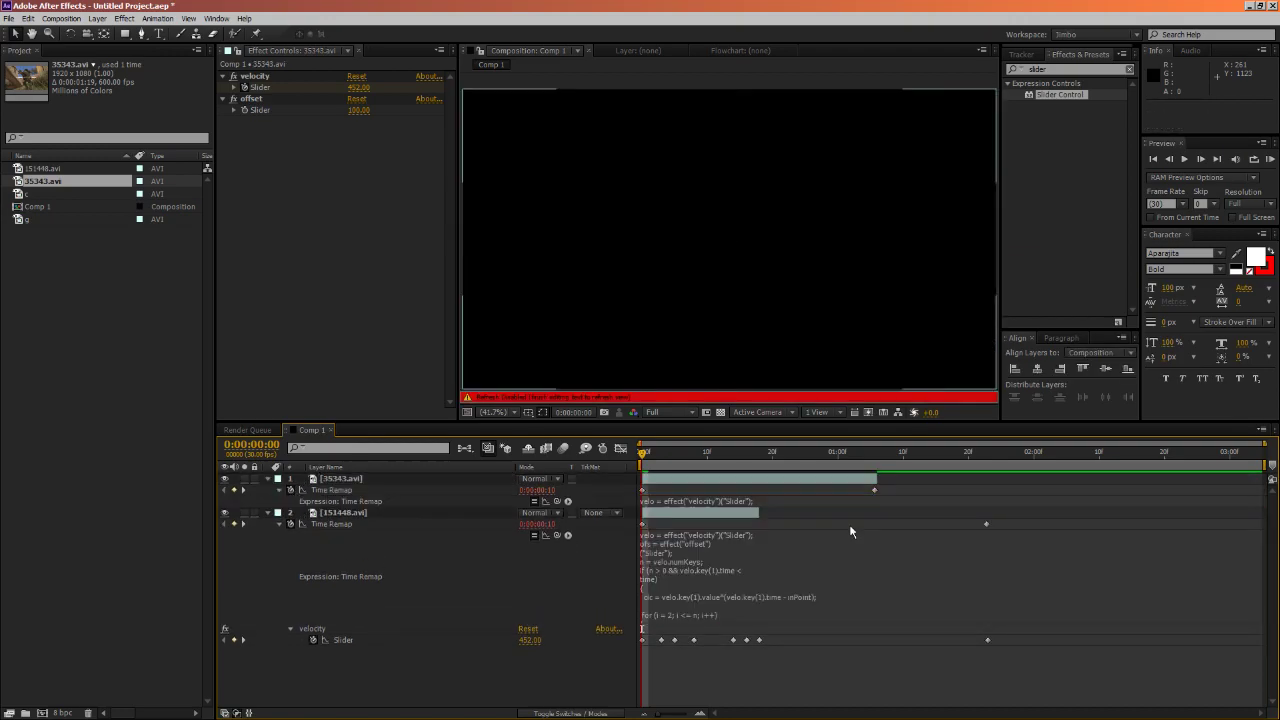
Play a RAM preview, move the current time to 0:00:00:18 and select the 35343.avi layer
{"action": "key", "text": "KP_0"}
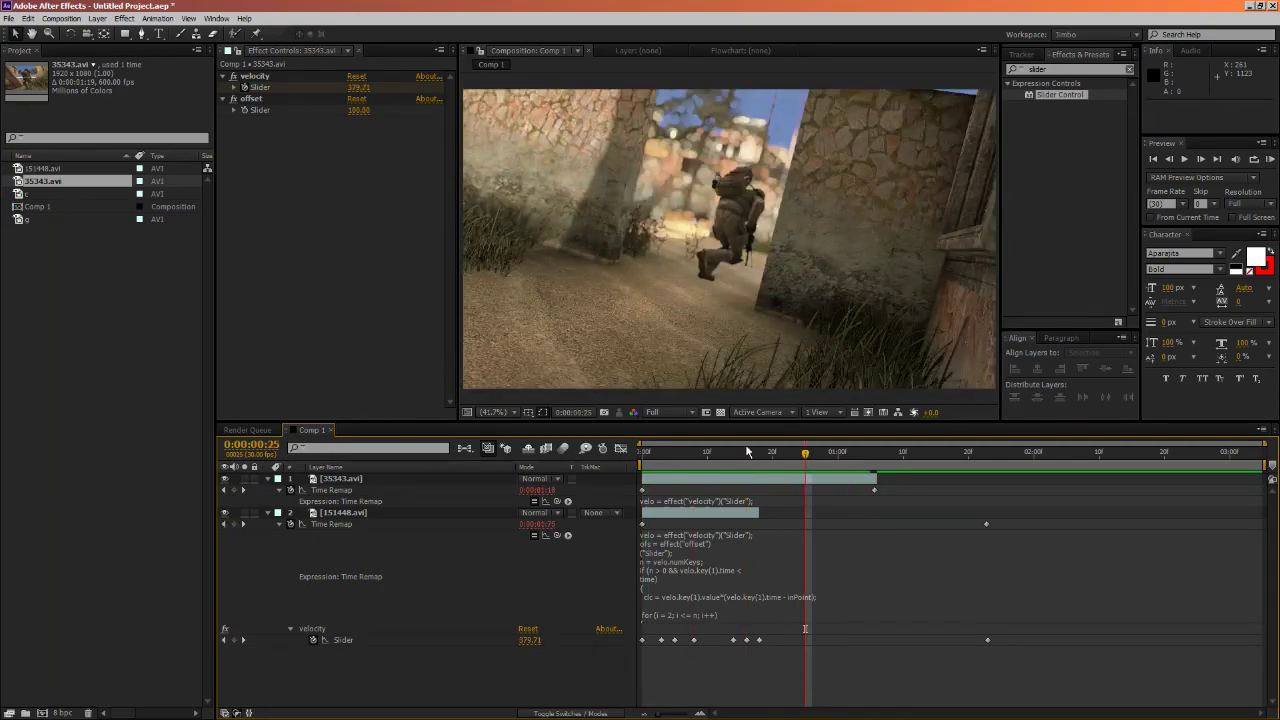
{"action": "left_click", "coordinate": [656, 452]}
{"action": "left_click_drag", "start_coordinate": [661, 463], "coordinate": [760, 459]}
{"action": "left_click", "coordinate": [738, 480]}
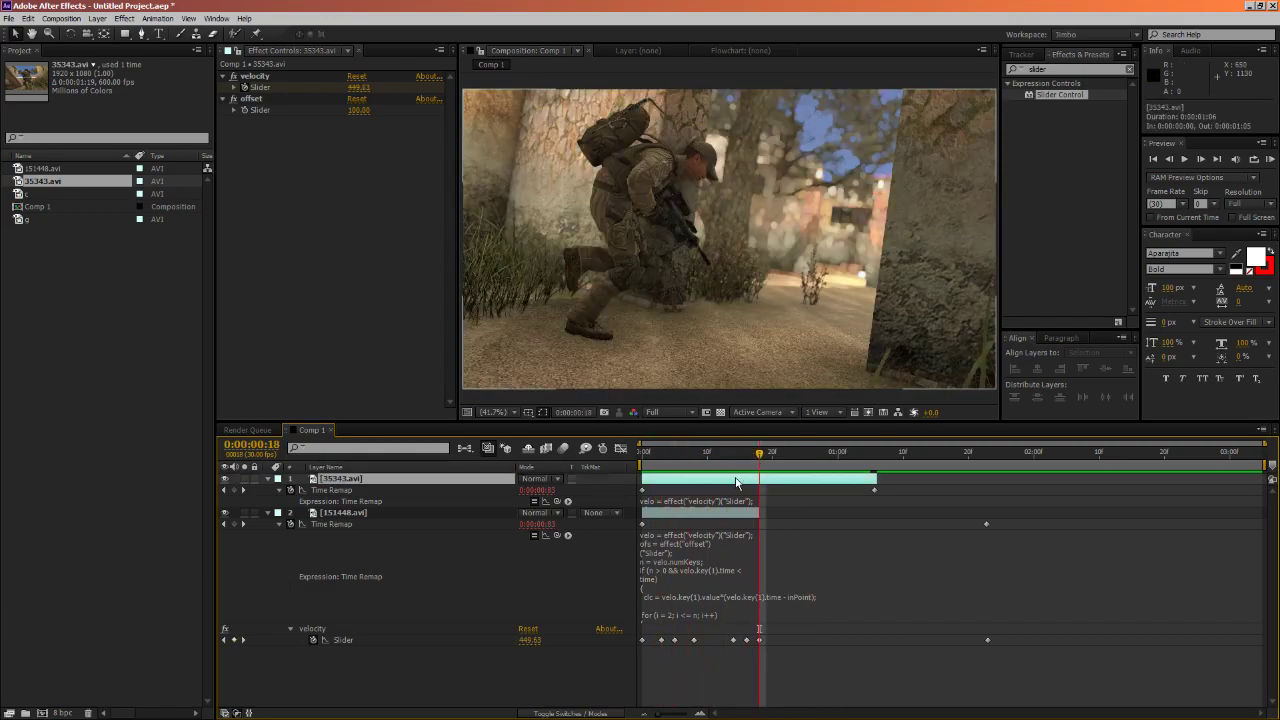
Show the layer switches column in the Comp 1 timeline
{"action": "right_click", "coordinate": [591, 470]}
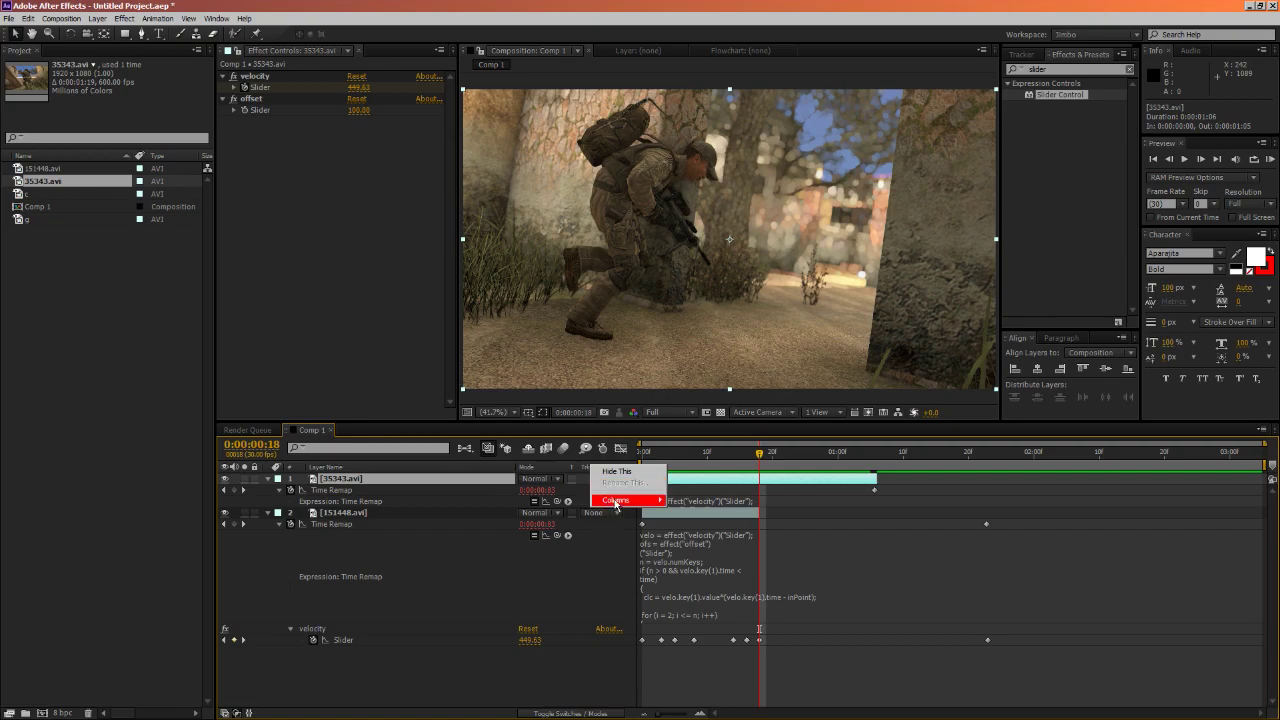
{"action": "mouse_move", "coordinate": [640, 500]}
{"action": "left_click", "coordinate": [700, 556]}
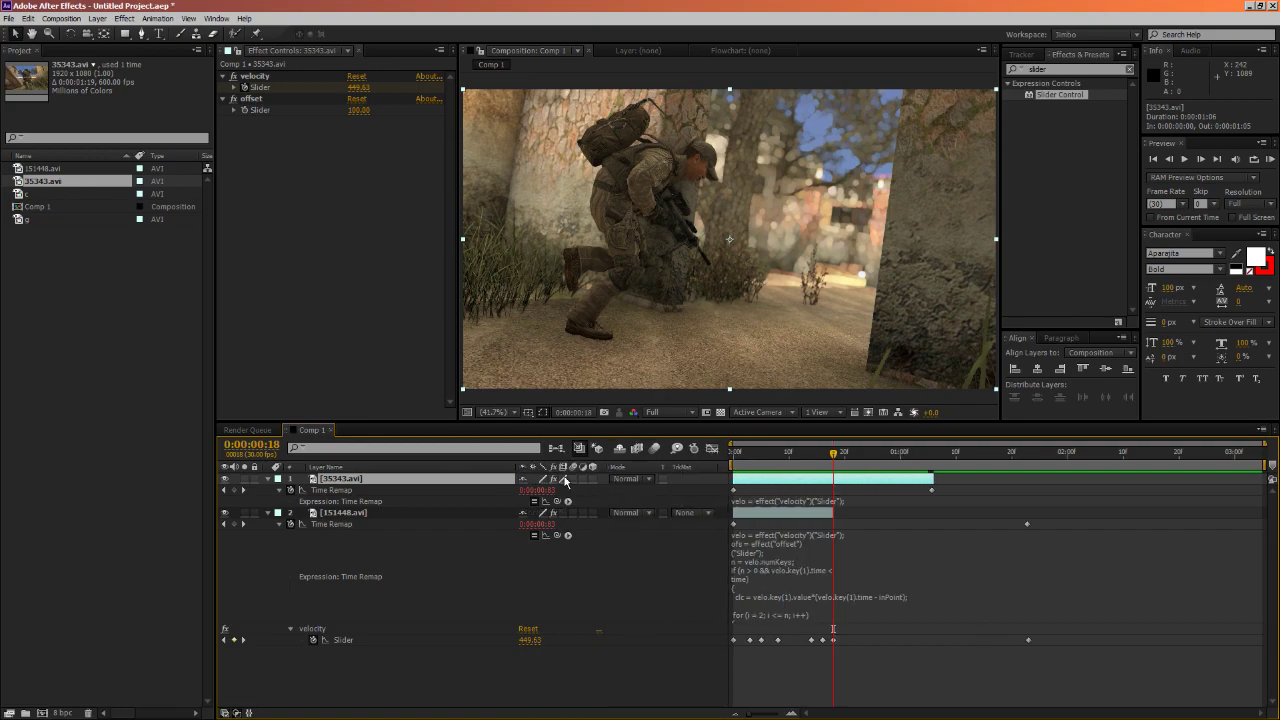
Find the CC Force Motion Blur effect and apply it to the 35343.avi layer
{"action": "left_click", "coordinate": [1072, 70]}
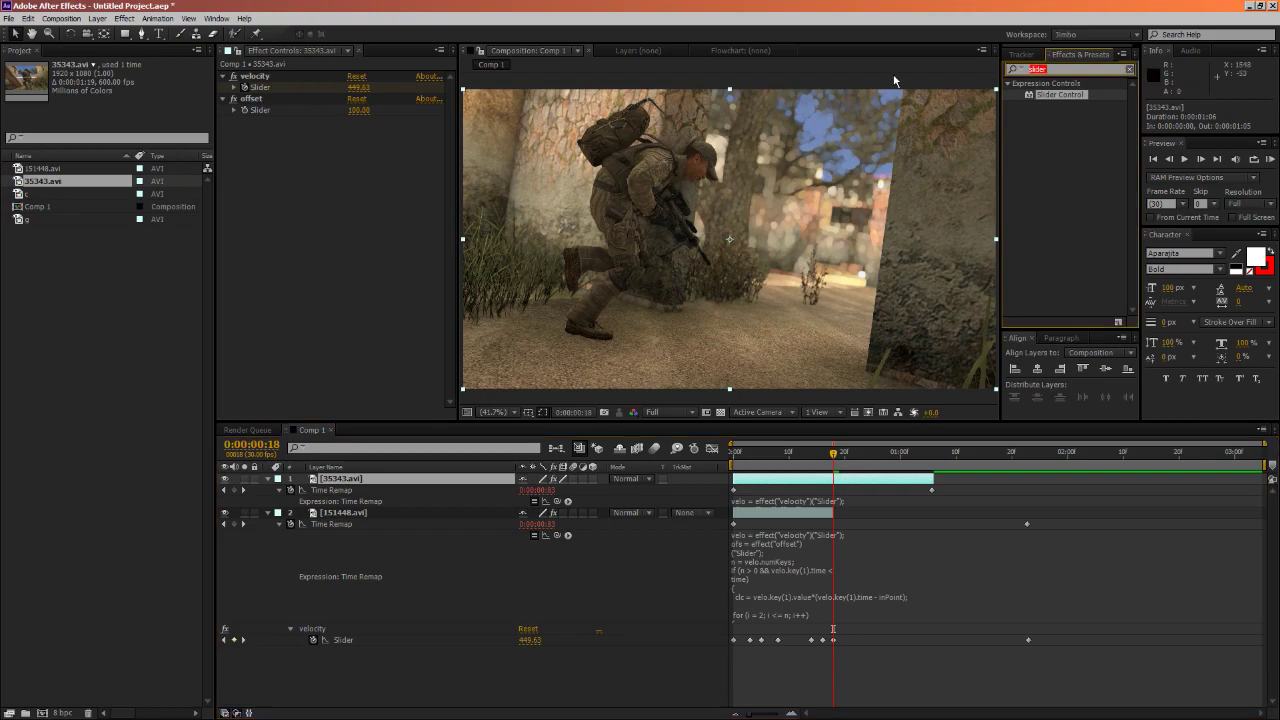
{"action": "type", "text": "force mot"}
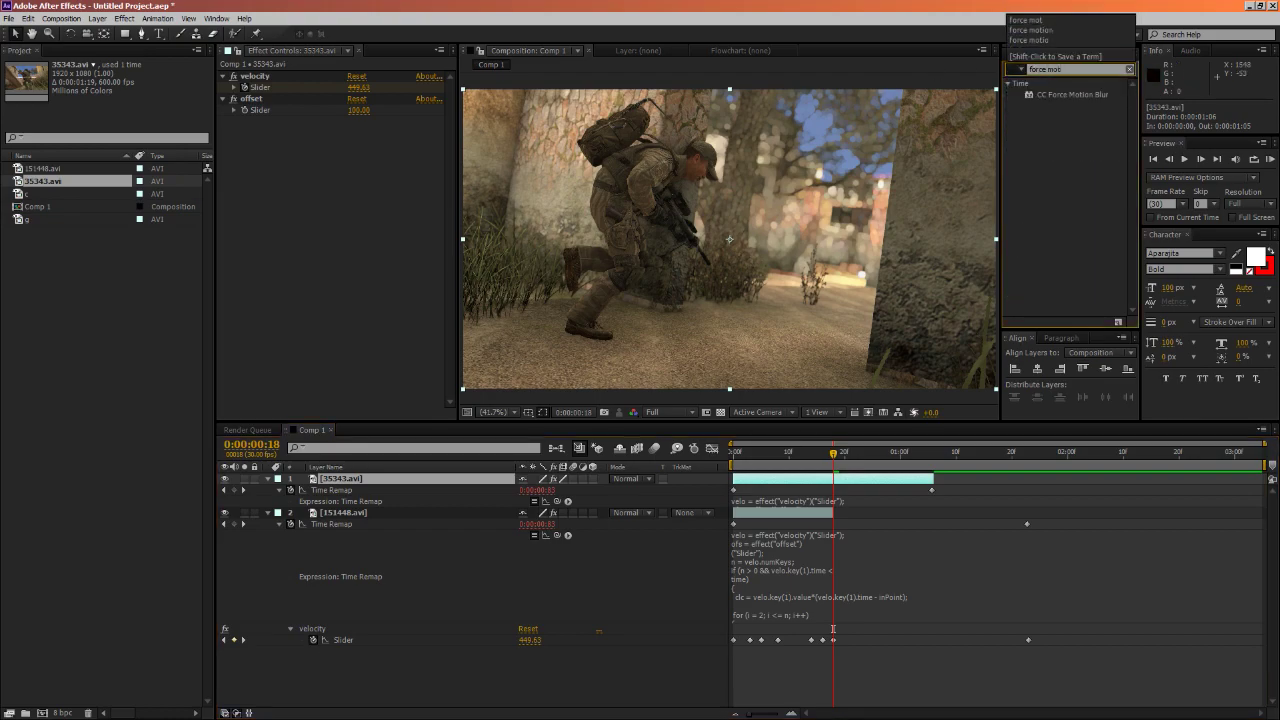
{"action": "double_click", "coordinate": [1072, 94]}
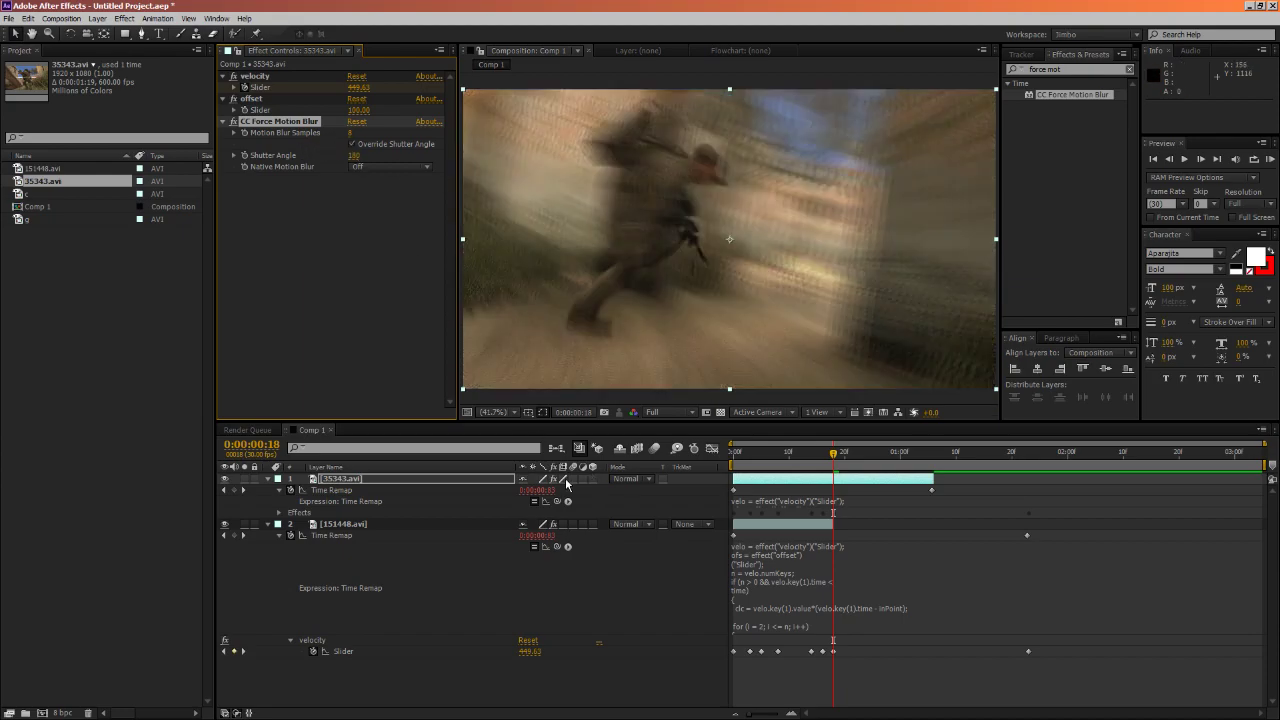
Turn off CC Force Motion Blur on 35343.avi and enable frame blending on the 35343.avi and 151448.avi layers
{"action": "left_click", "coordinate": [634, 450]}
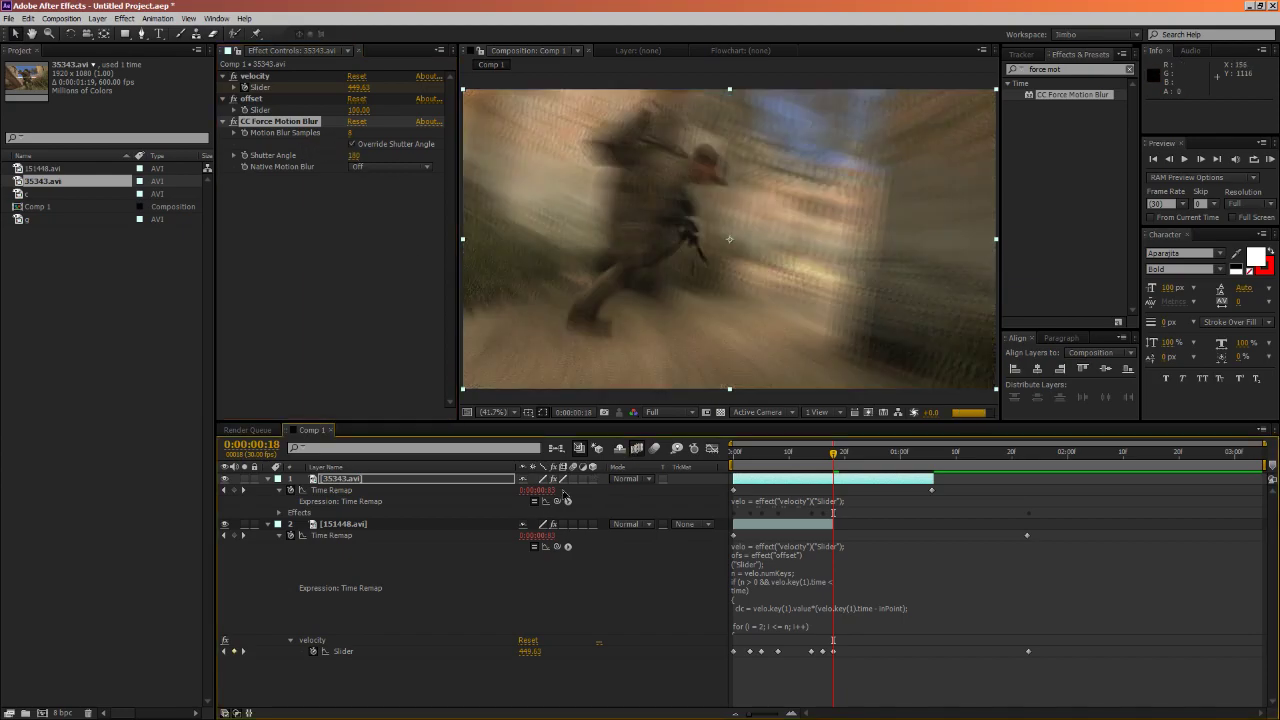
{"action": "left_click", "coordinate": [562, 480]}
{"action": "left_click", "coordinate": [233, 121]}
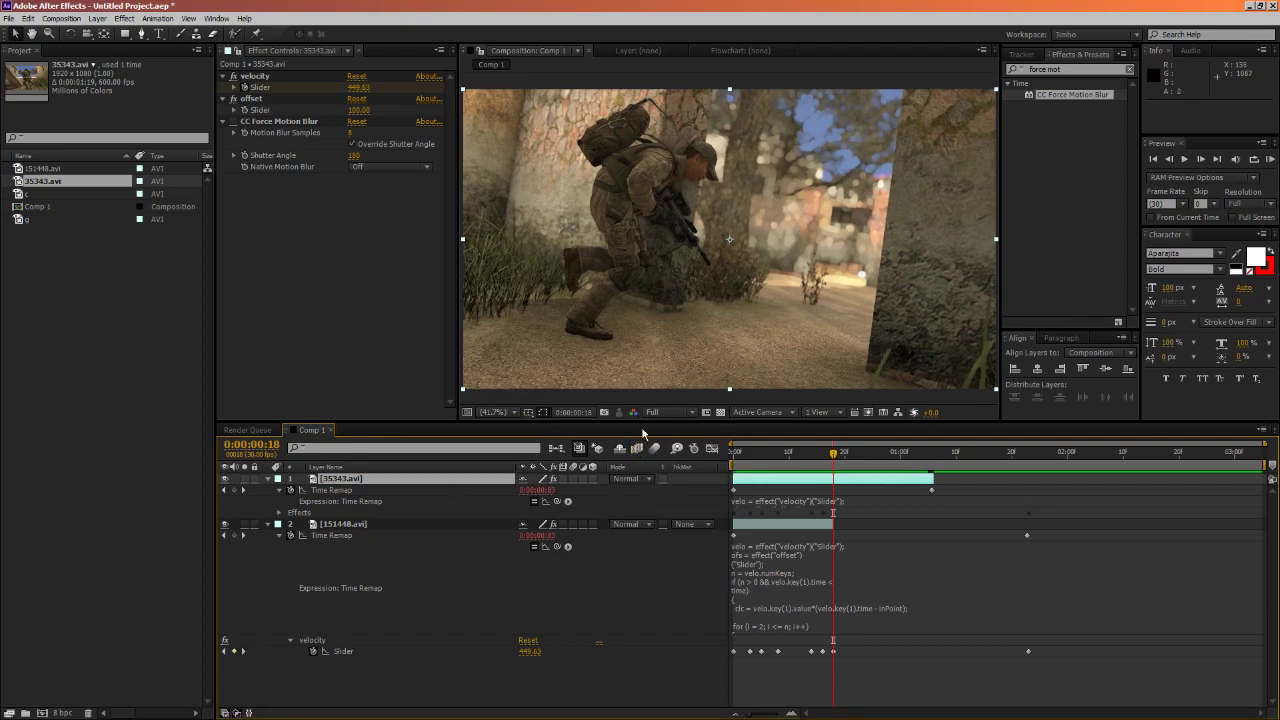
{"action": "left_click", "coordinate": [563, 479]}
{"action": "left_click", "coordinate": [563, 524]}
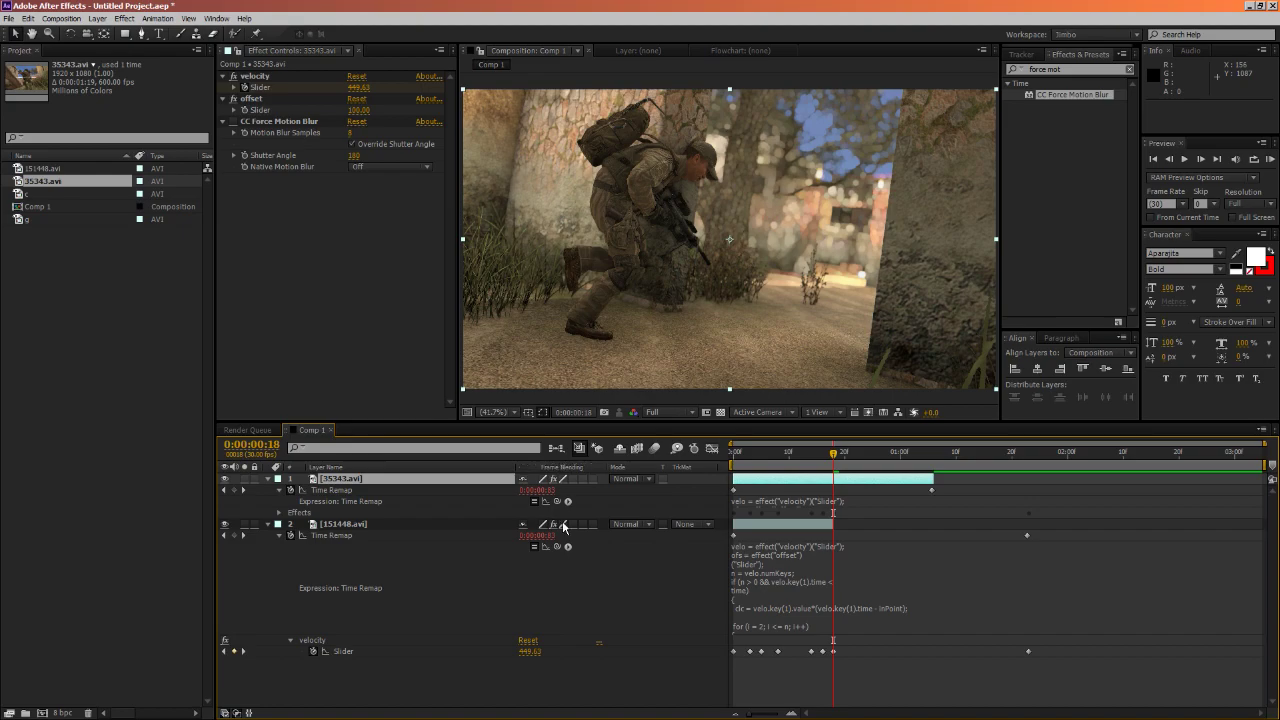
Move the 35343.avi layer to start at 0:00:00:18, where 151448.avi ends, and play a RAM preview
{"action": "left_click_drag", "start_coordinate": [773, 483], "coordinate": [884, 489]}
{"action": "key", "text": "KP_0"}
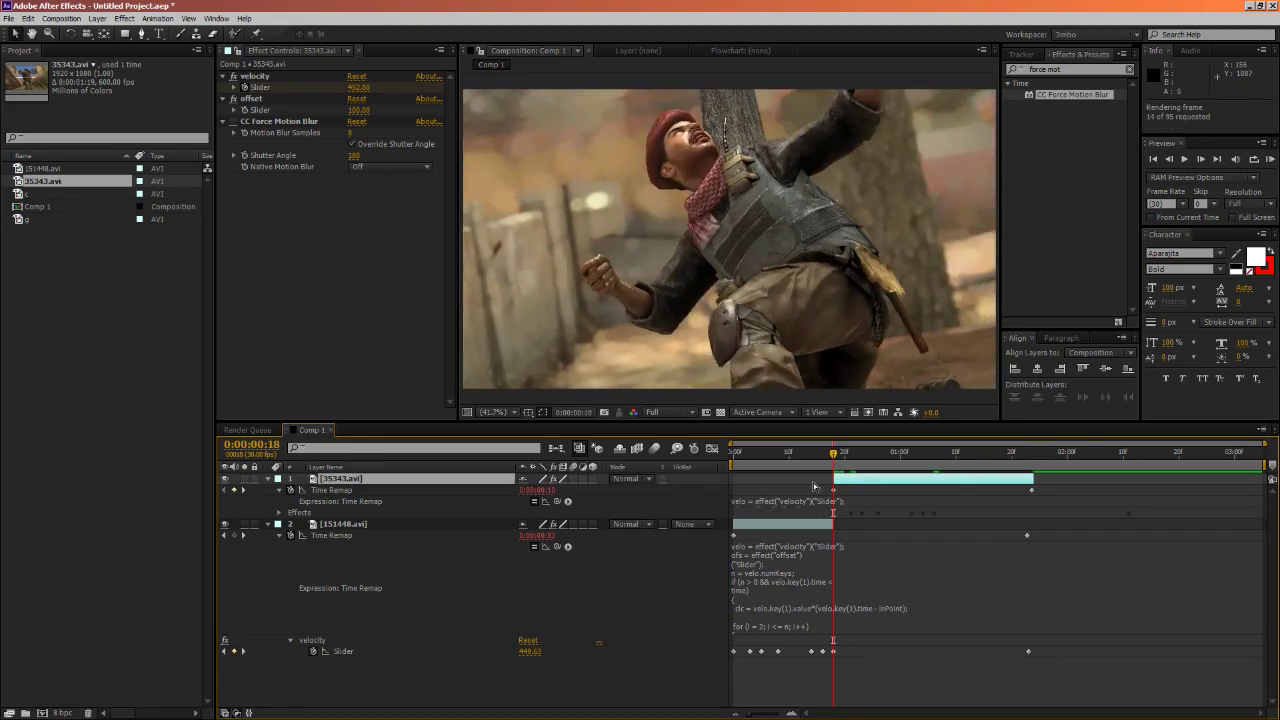
{"action": "left_click", "coordinate": [824, 526]}
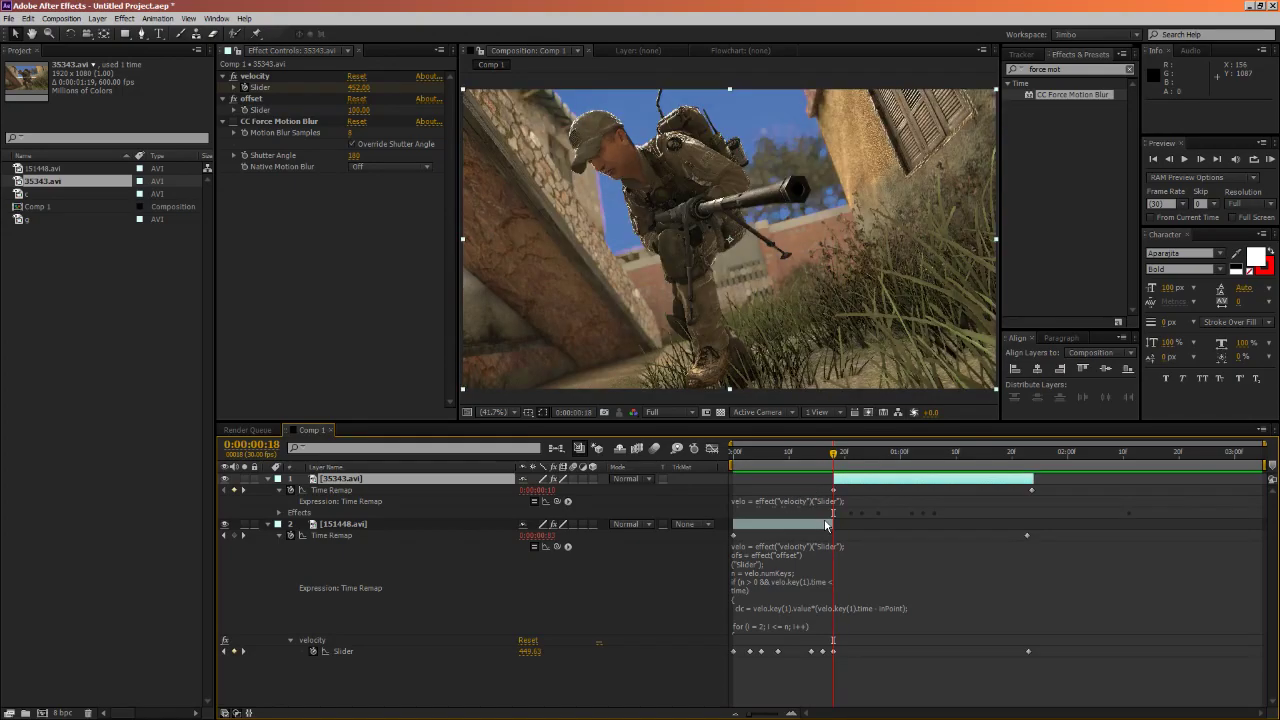
{"action": "key", "text": "KP_0"}
{"action": "key", "text": "KP_0"}
At 0:00:00:04, toggle the composition's frame blending to compare close-up detail in the 151448.avi frame, leaving it enabled
{"action": "left_click_drag", "start_coordinate": [836, 458], "coordinate": [756, 463]}
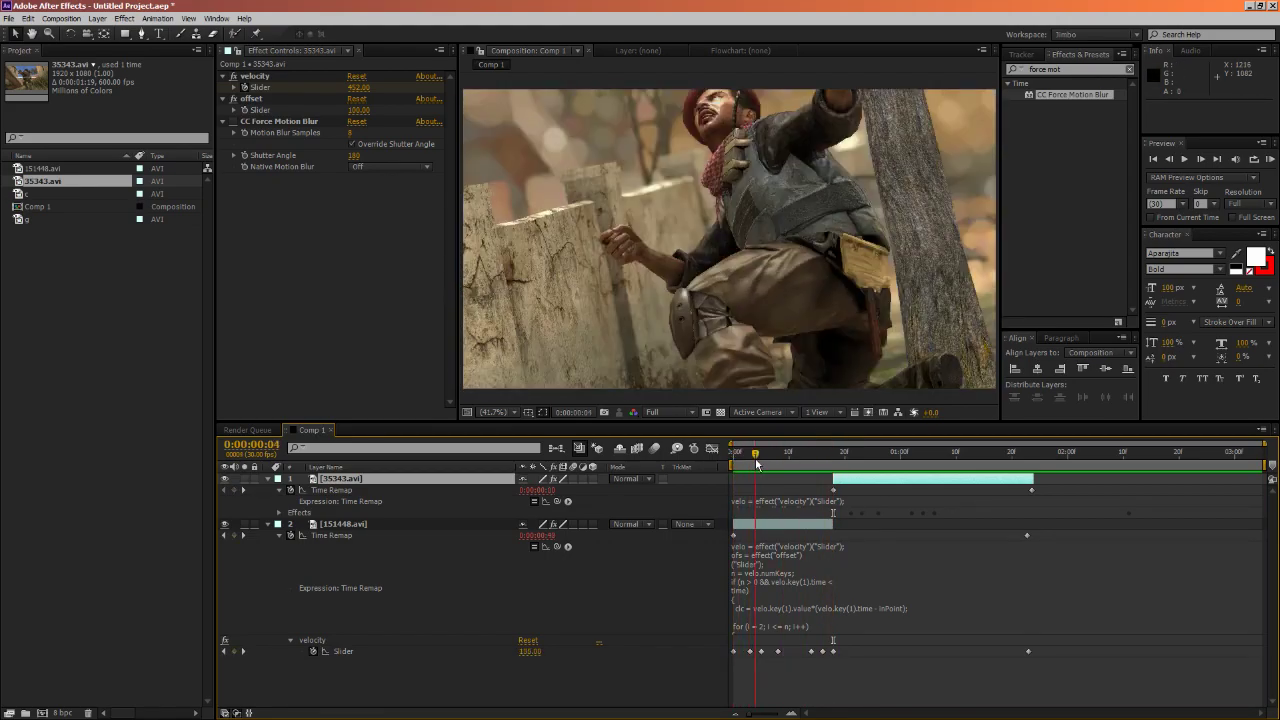
{"action": "left_click", "coordinate": [568, 501]}
{"action": "left_click", "coordinate": [565, 527]}
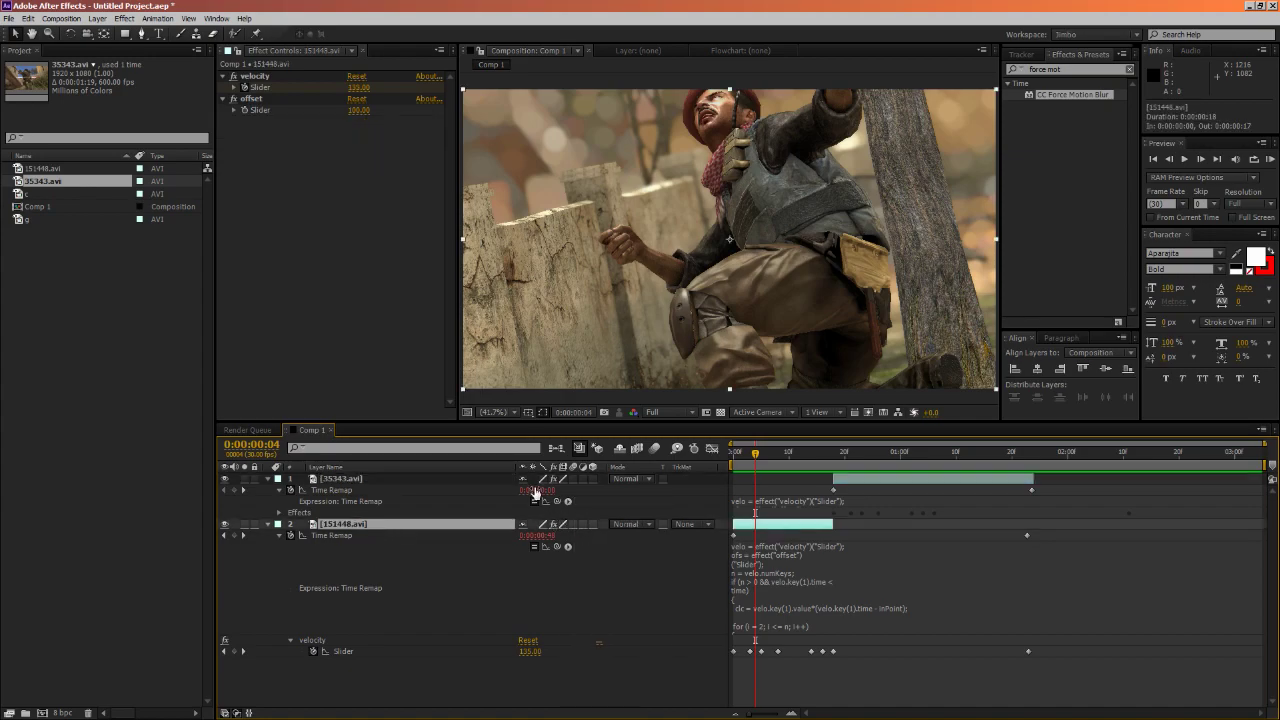
{"action": "left_click", "coordinate": [638, 452]}
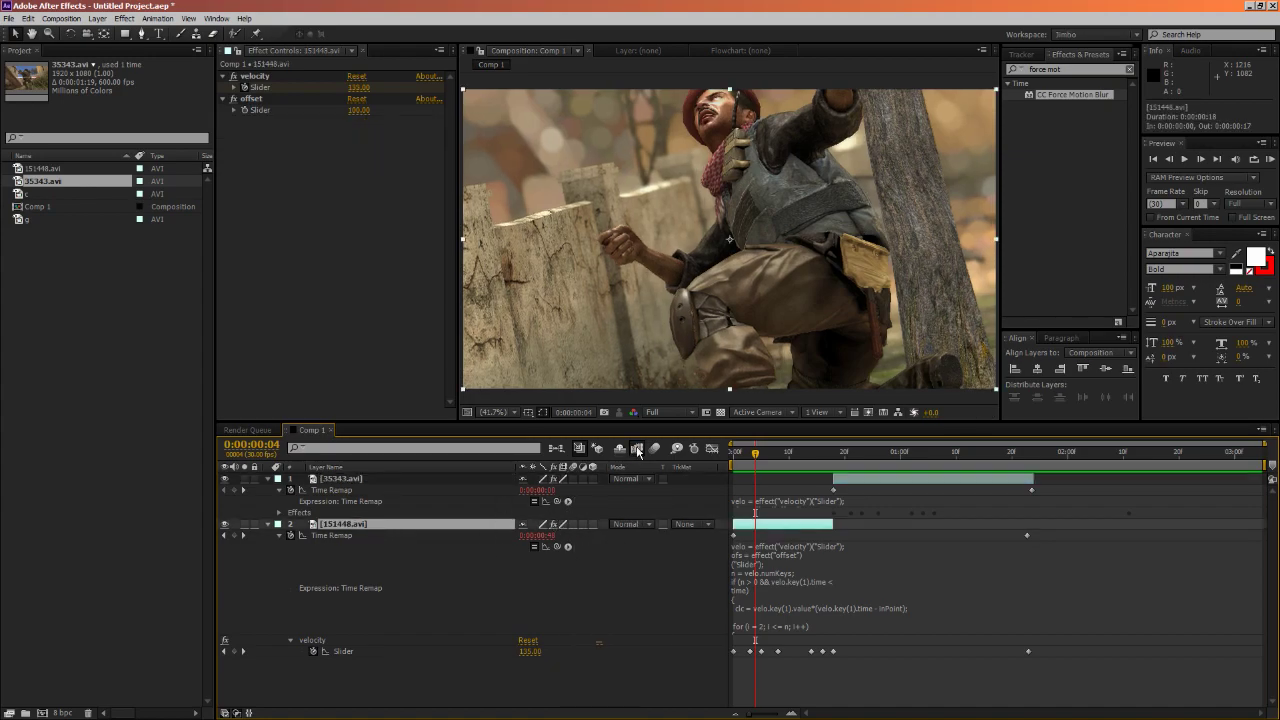
{"action": "scroll", "coordinate": [780, 249], "scroll_direction": "up", "scroll_amount": 3}
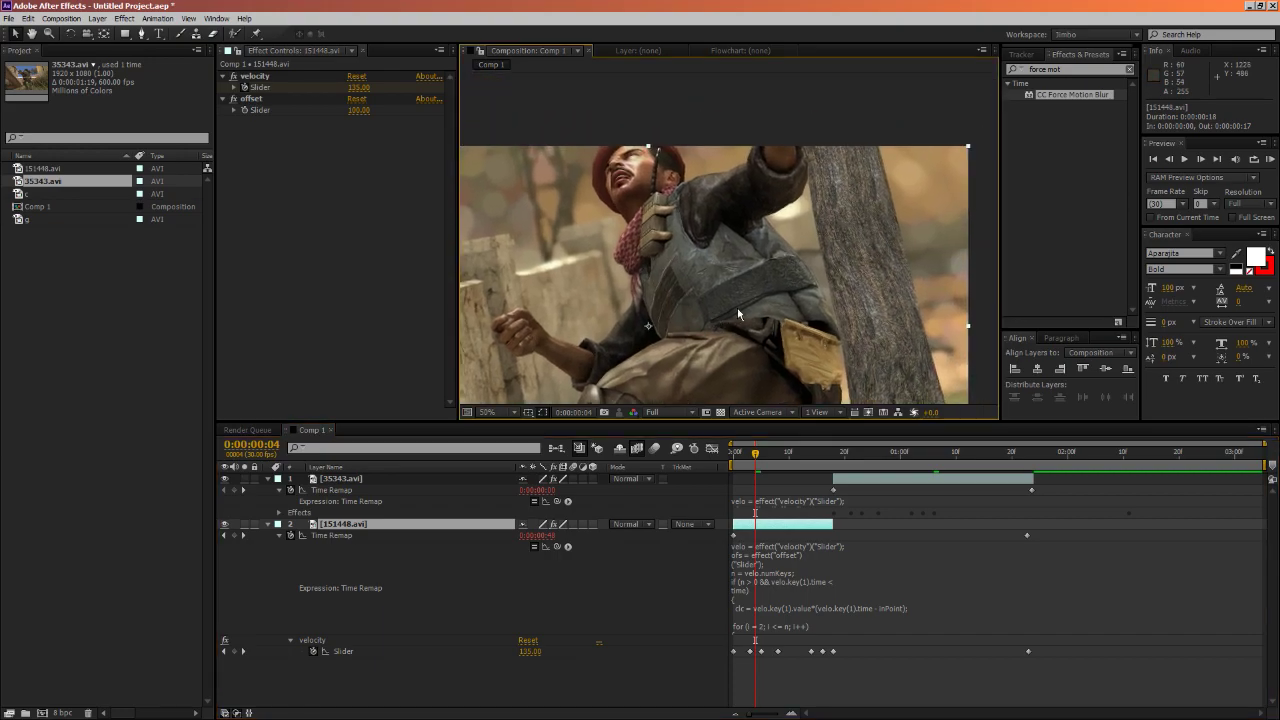
{"action": "left_click", "coordinate": [637, 450]}
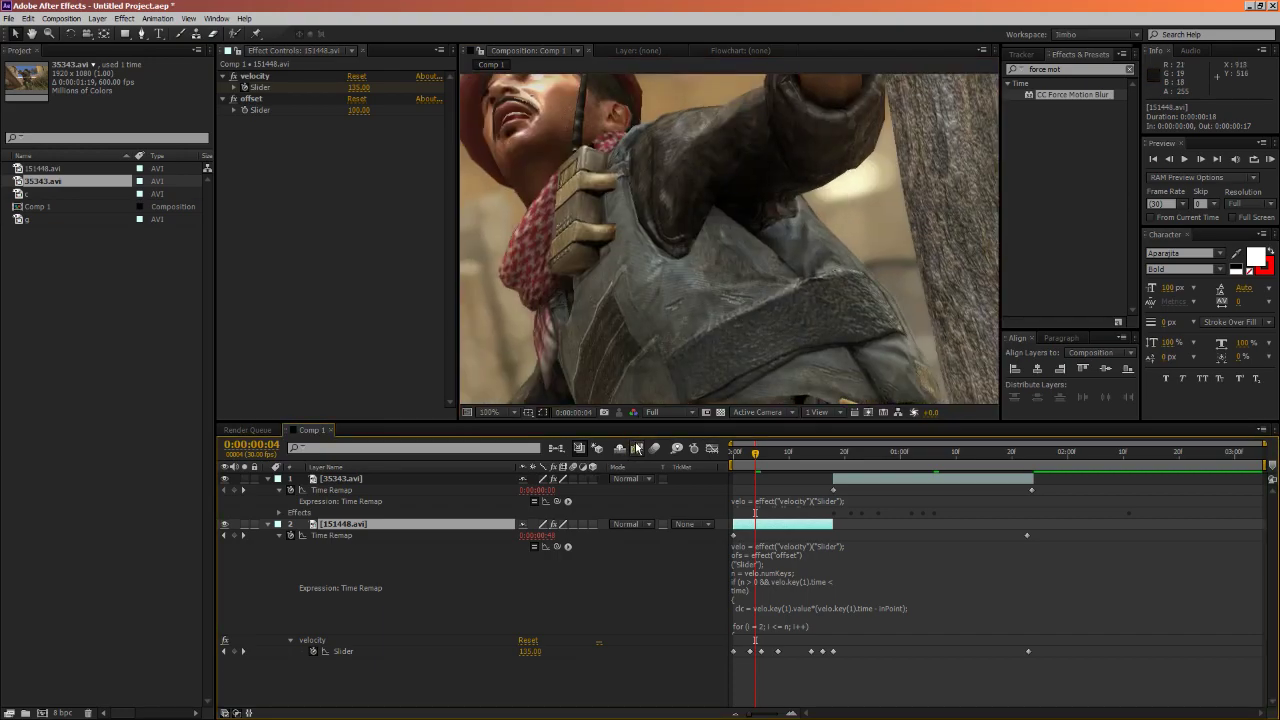
{"action": "scroll", "coordinate": [703, 326], "scroll_direction": "up", "scroll_amount": 1}
{"action": "left_click_drag", "start_coordinate": [600, 294], "coordinate": [742, 338]}
{"action": "scroll", "coordinate": [738, 314], "scroll_direction": "down", "scroll_amount": 1}
{"action": "left_click", "coordinate": [637, 448]}
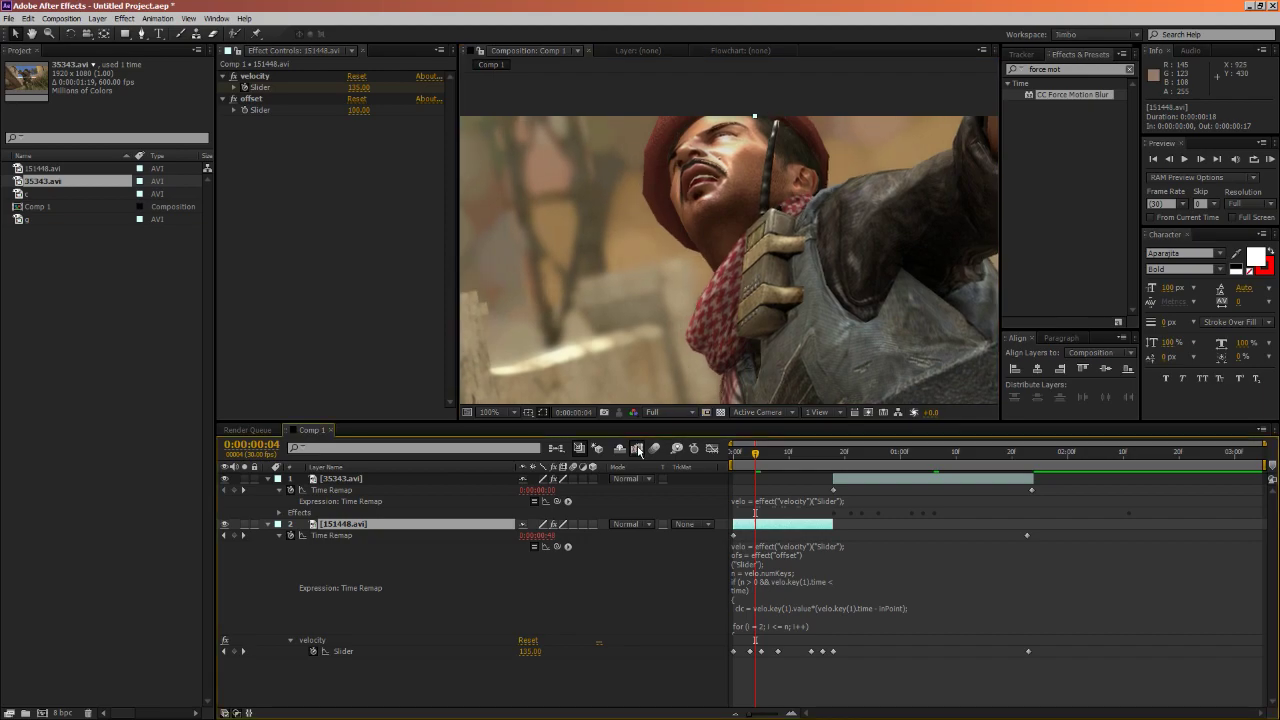
{"action": "scroll", "coordinate": [726, 189], "scroll_direction": "up", "scroll_amount": 2}
{"action": "left_click_drag", "start_coordinate": [726, 189], "coordinate": [717, 403]}
{"action": "scroll", "coordinate": [714, 300], "scroll_direction": "down", "scroll_amount": 1}
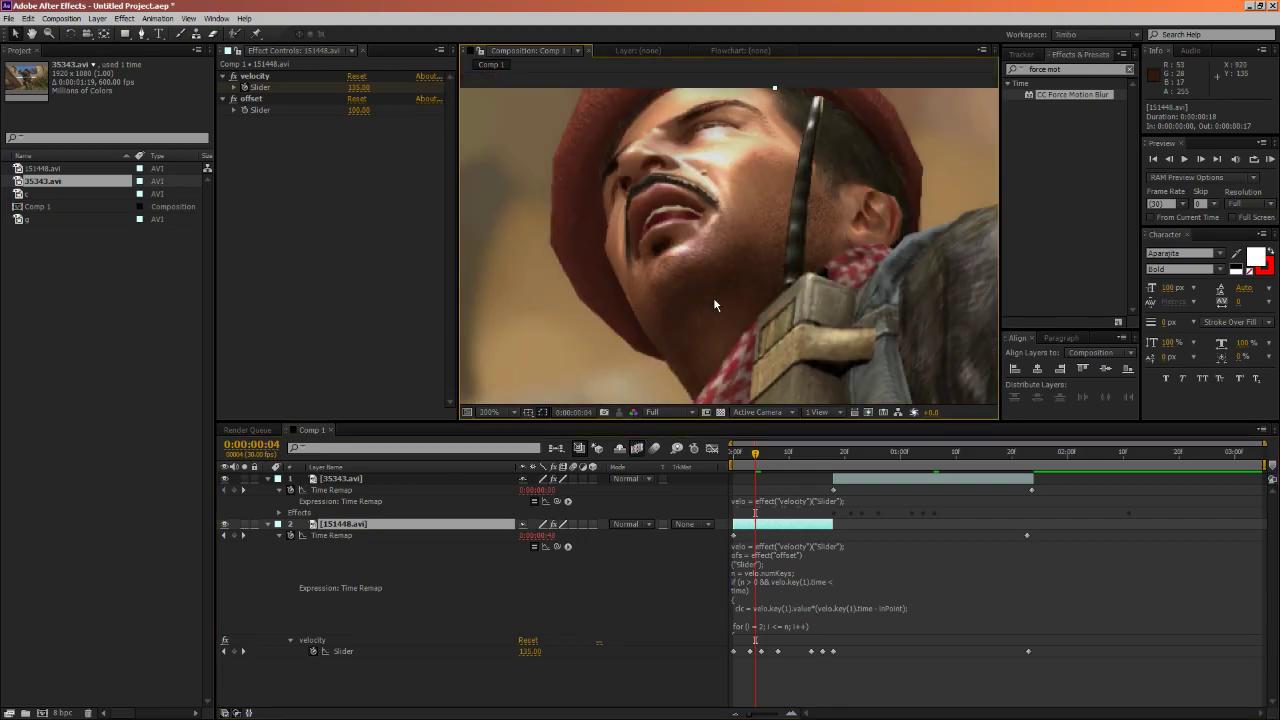
{"action": "left_click", "coordinate": [497, 412]}
{"action": "left_click", "coordinate": [495, 426]}
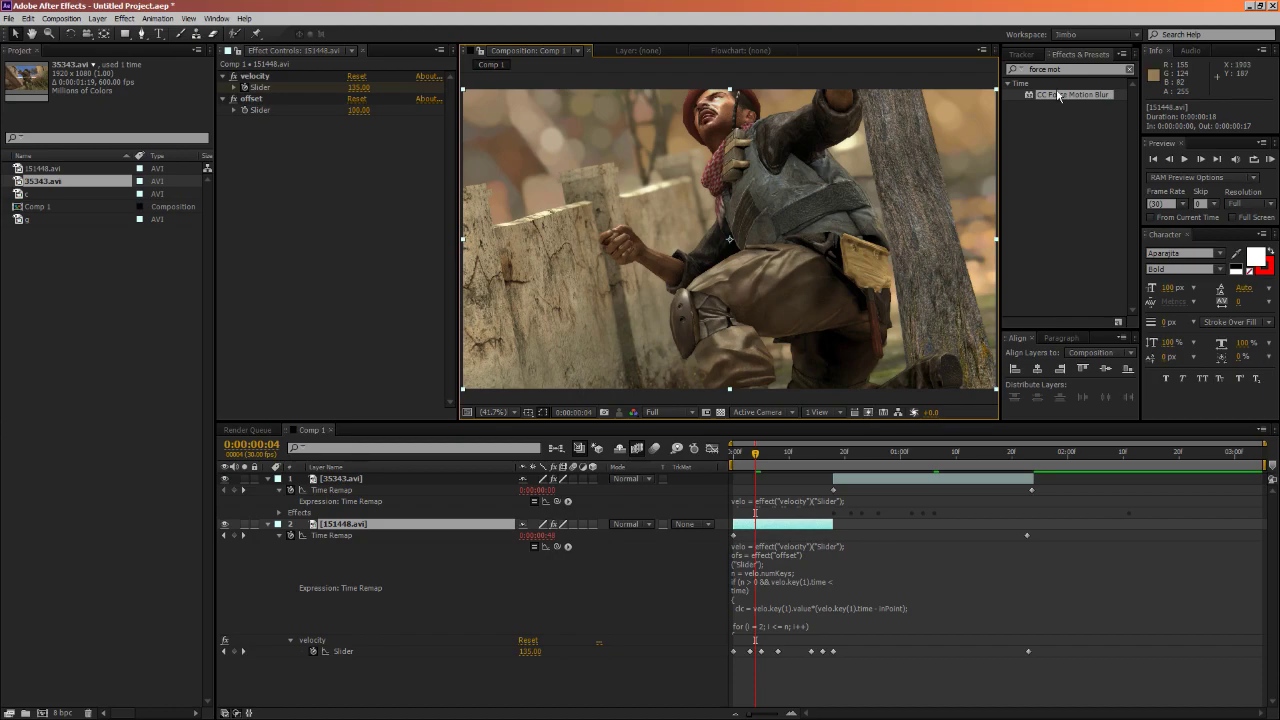
Create a new adjustment layer above the two clip layers
{"action": "left_click", "coordinate": [97, 18]}
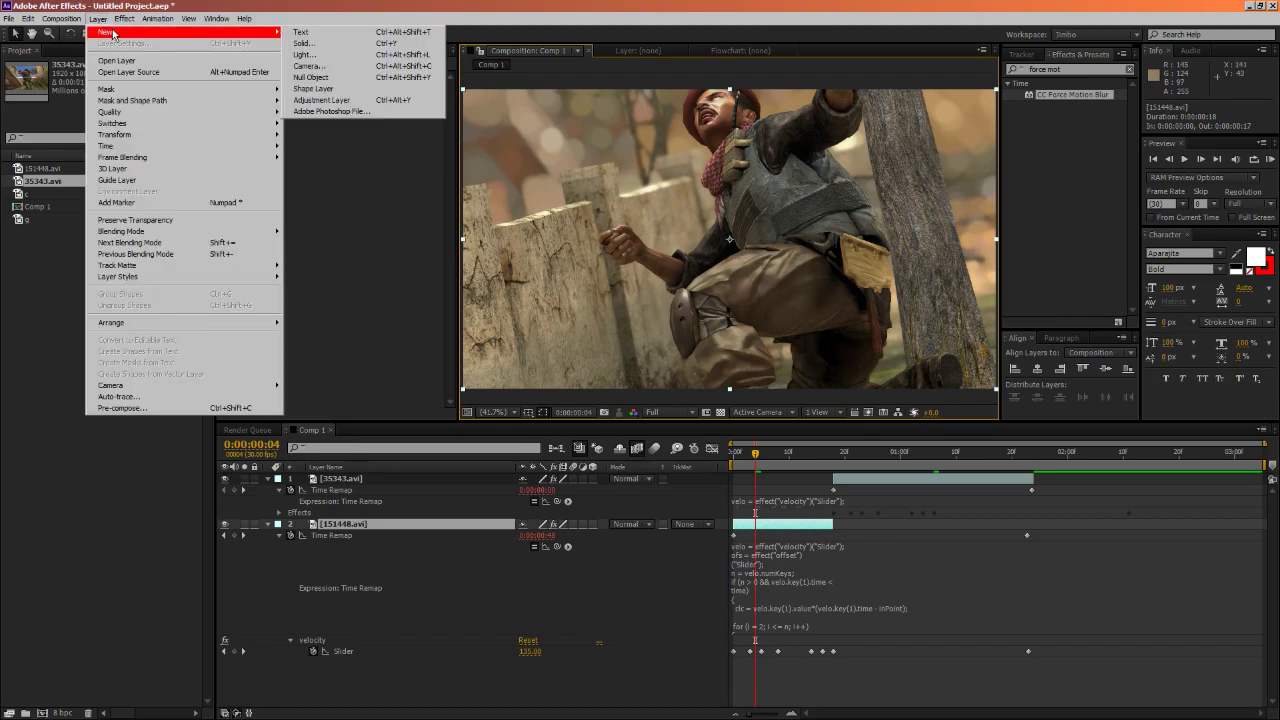
{"action": "left_click", "coordinate": [330, 102]}
Apply CC Force Motion Blur to the adjustment layer and examine the blurred frame up close
{"action": "left_click_drag", "start_coordinate": [1052, 96], "coordinate": [811, 480]}
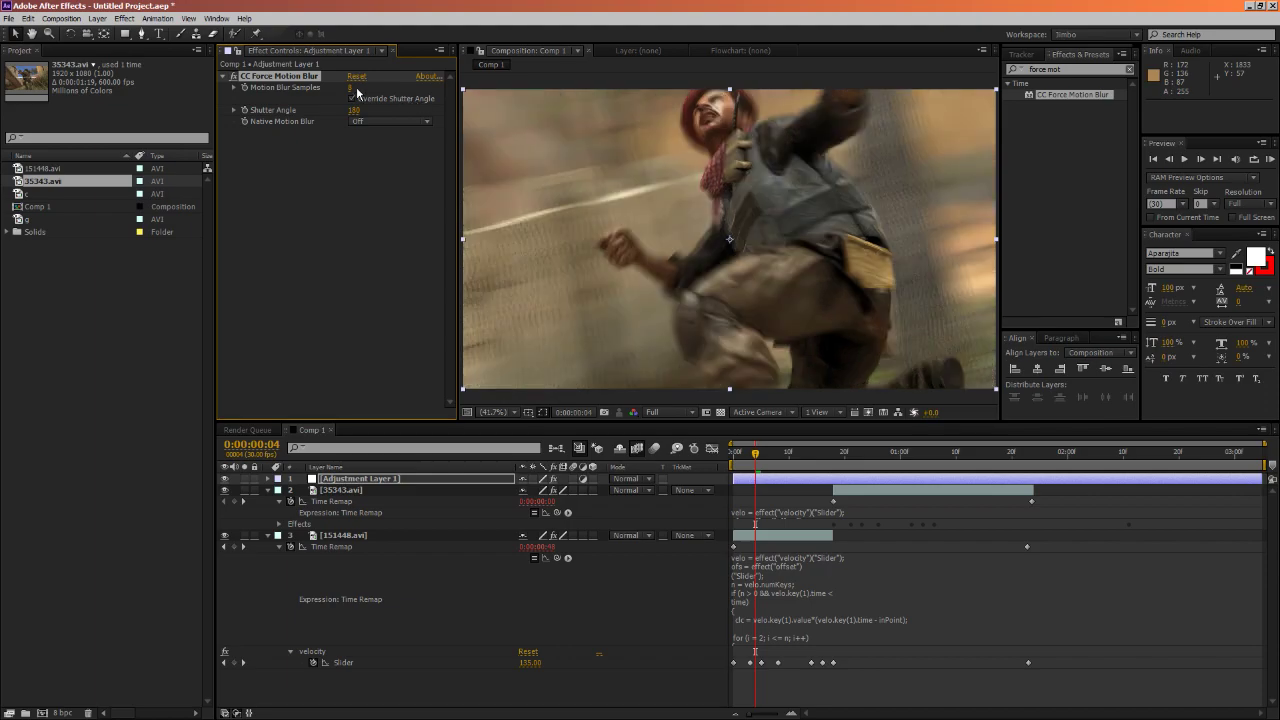
{"action": "scroll", "coordinate": [635, 230], "scroll_direction": "up", "scroll_amount": 1}
{"action": "scroll", "coordinate": [636, 234], "scroll_direction": "down", "scroll_amount": 3}
{"action": "scroll", "coordinate": [638, 237], "scroll_direction": "up", "scroll_amount": 3}
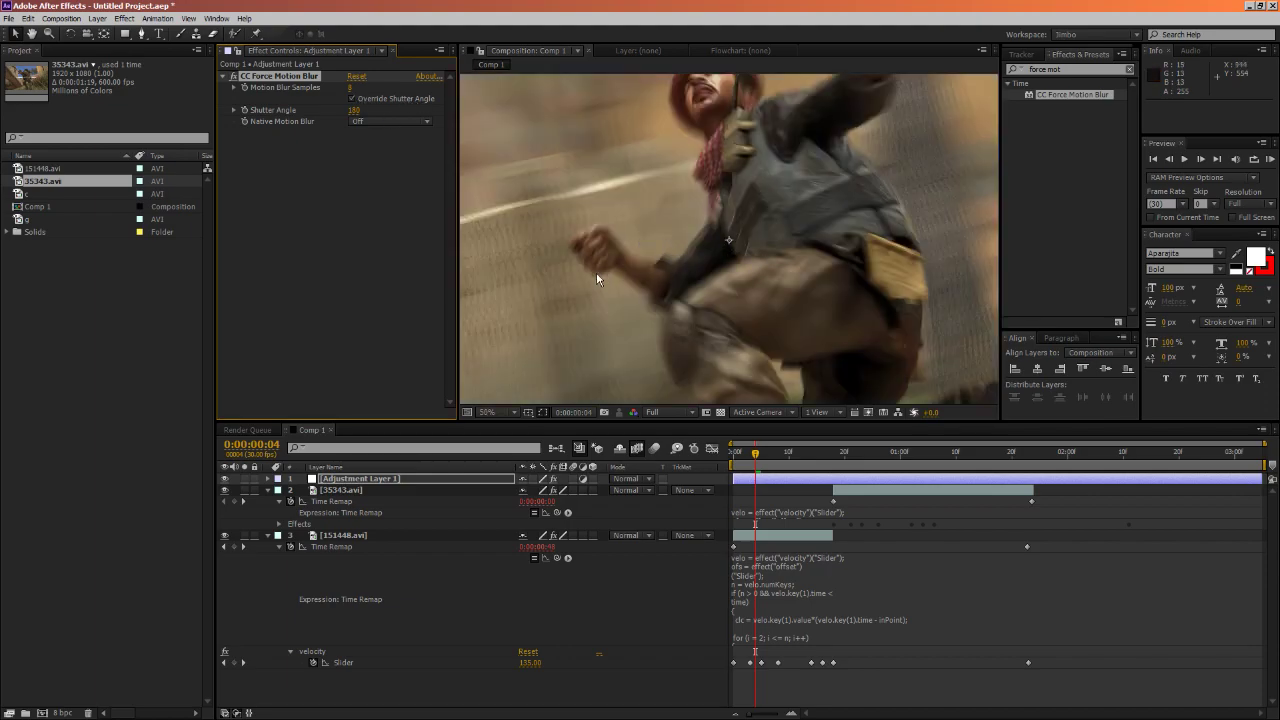
{"action": "left_click_drag", "start_coordinate": [870, 218], "coordinate": [841, 267]}
{"action": "left_click", "coordinate": [509, 413]}
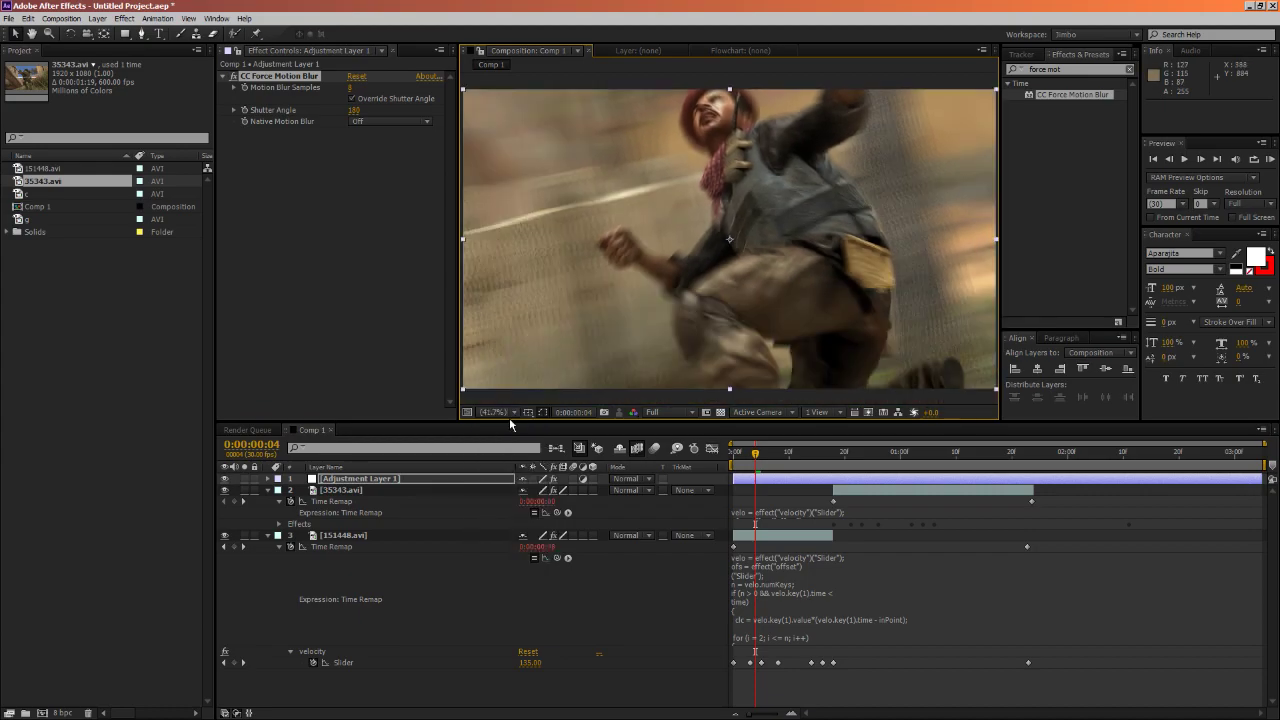
{"action": "left_click", "coordinate": [512, 422]}
Set the adjustment layer's Motion Blur Samples to 32, and delete its CC Force Motion Blur effect
{"action": "left_click", "coordinate": [355, 88]}
{"action": "type", "text": "32"}
{"action": "key", "text": "Return"}
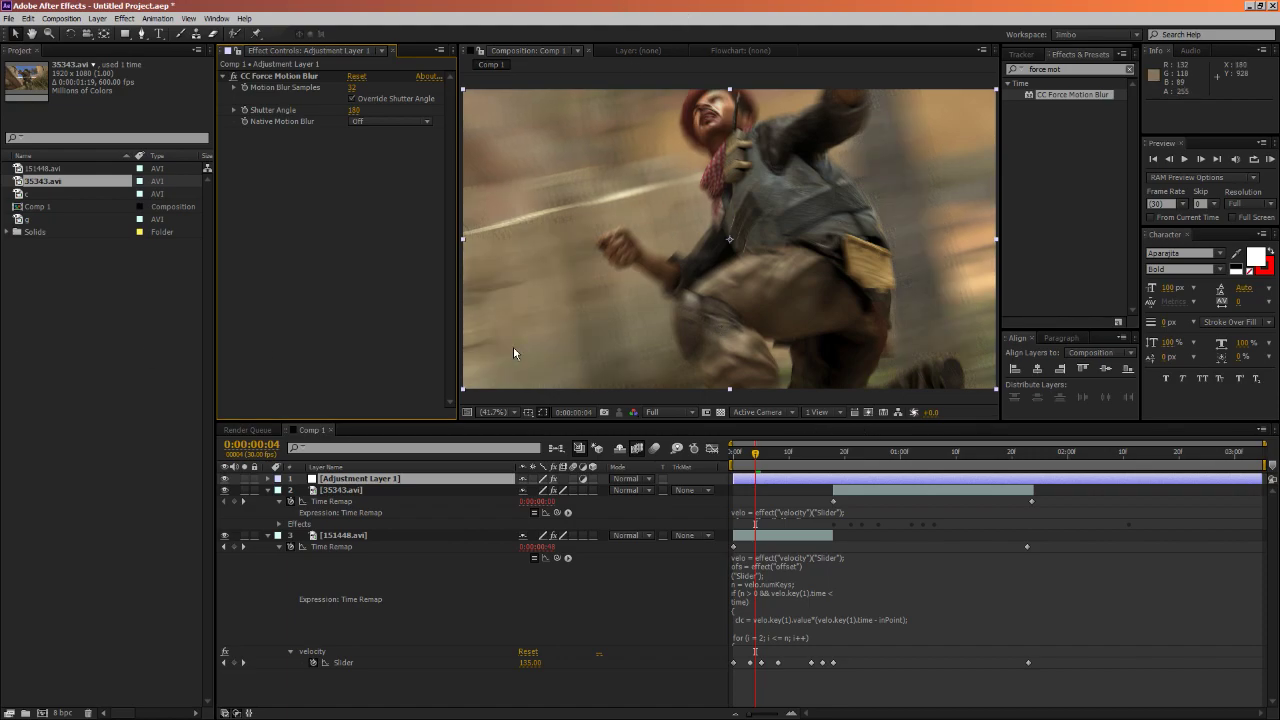
{"action": "left_click", "coordinate": [272, 80]}
{"action": "key", "text": "Delete"}
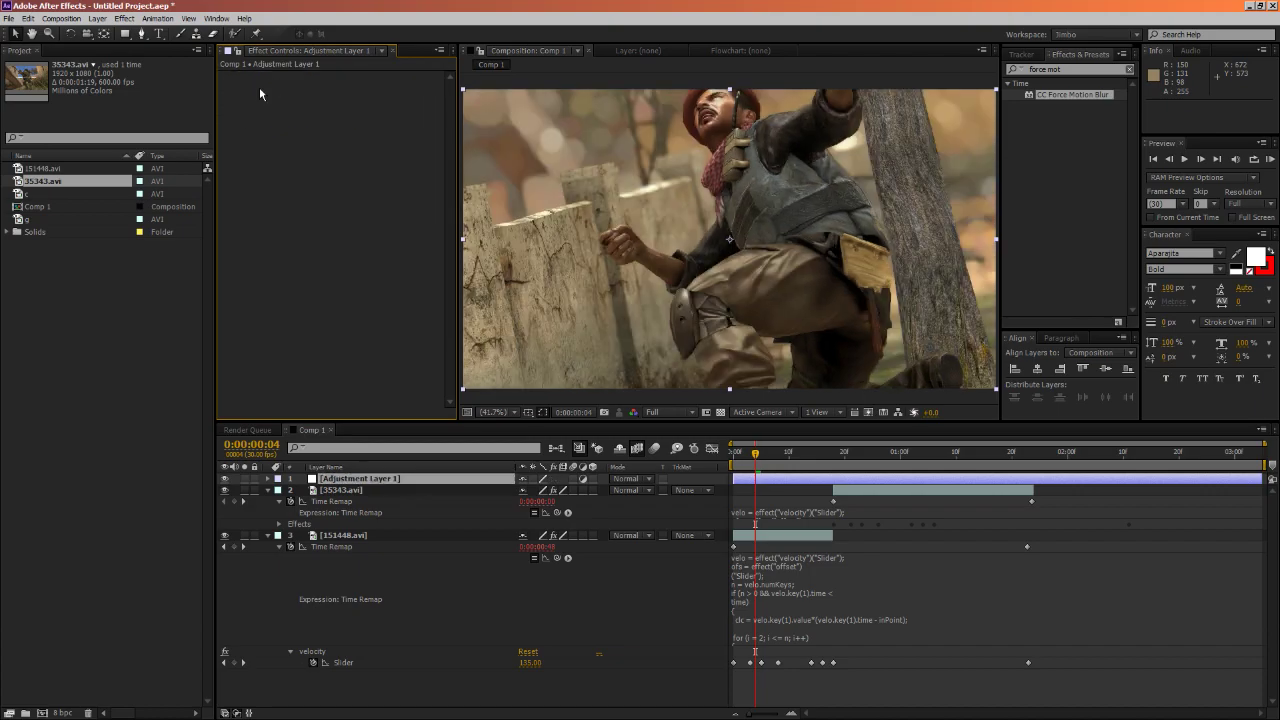